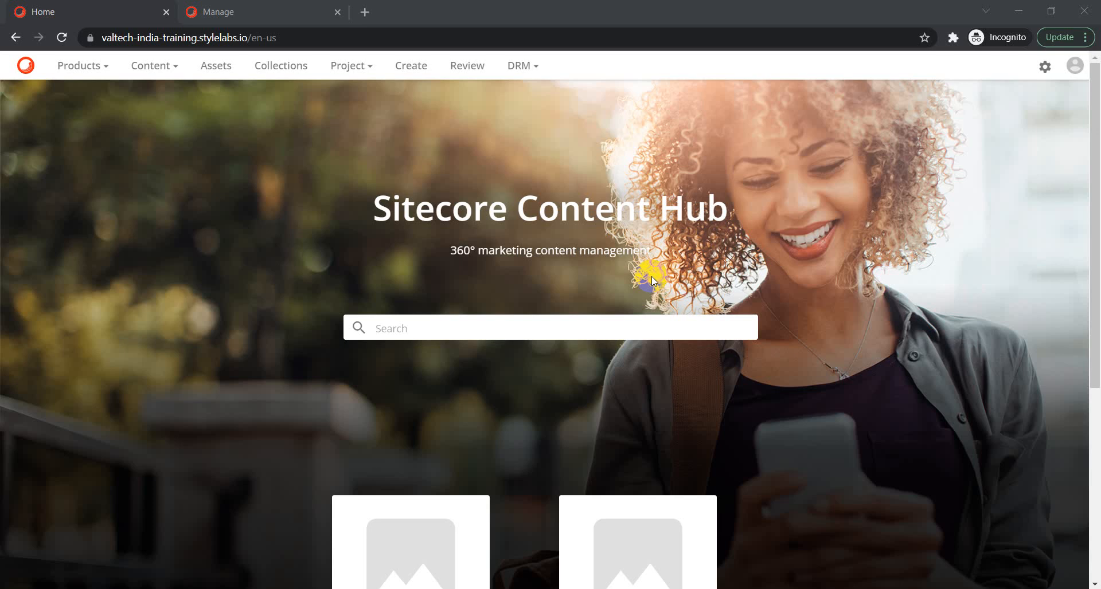
click(420, 61)
click(85, 66)
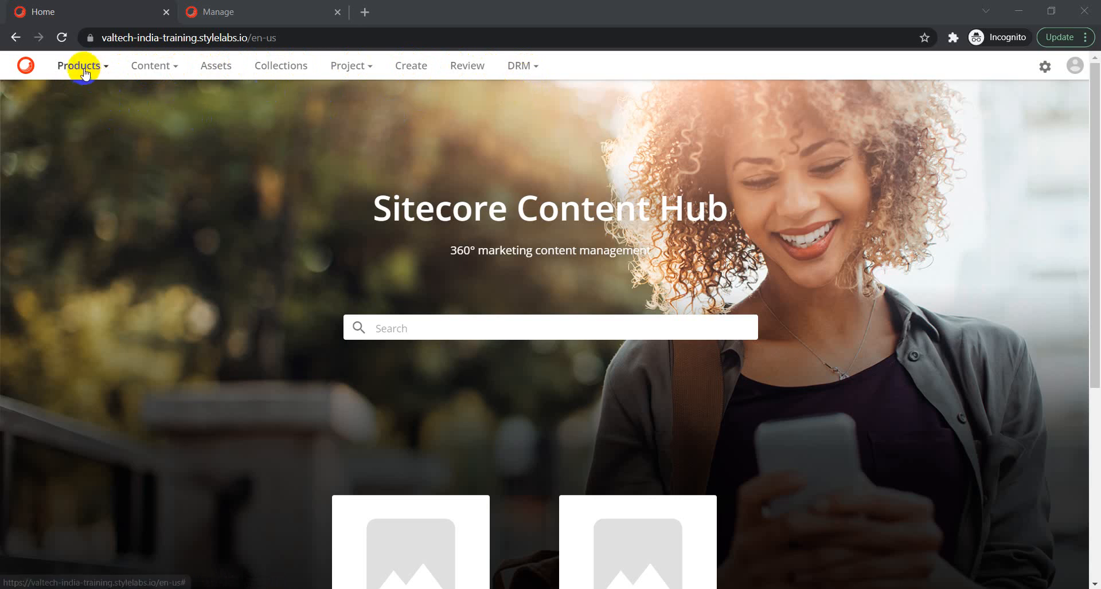
triple_click(653, 198)
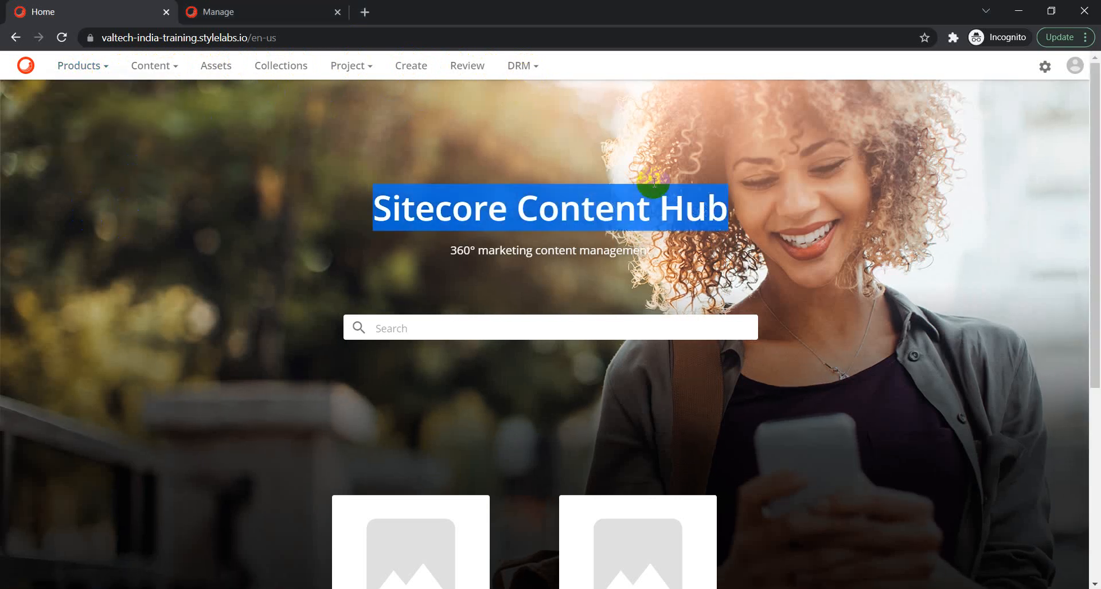
- Open the Pages administration from the Manage overview and look through the existing pages under Home
click(246, 14)
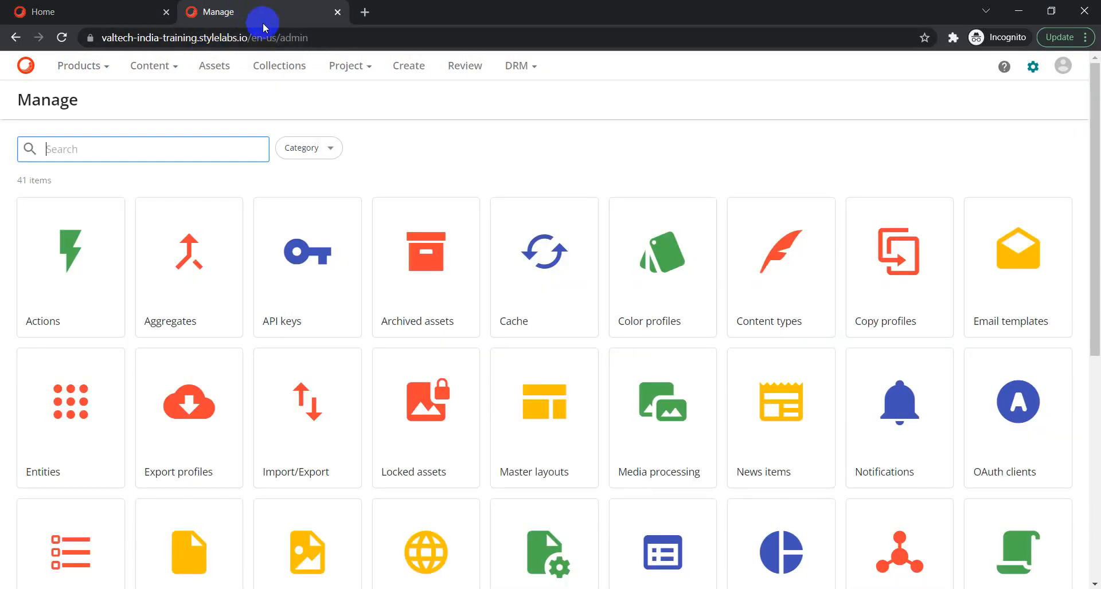
scroll(290, 261, down, 5)
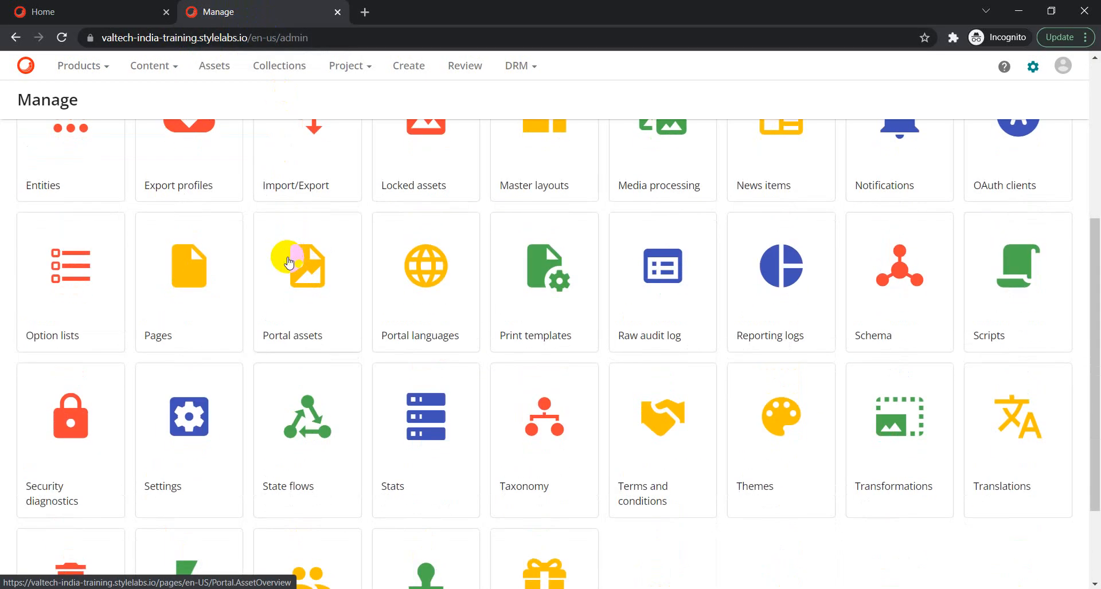
click(190, 275)
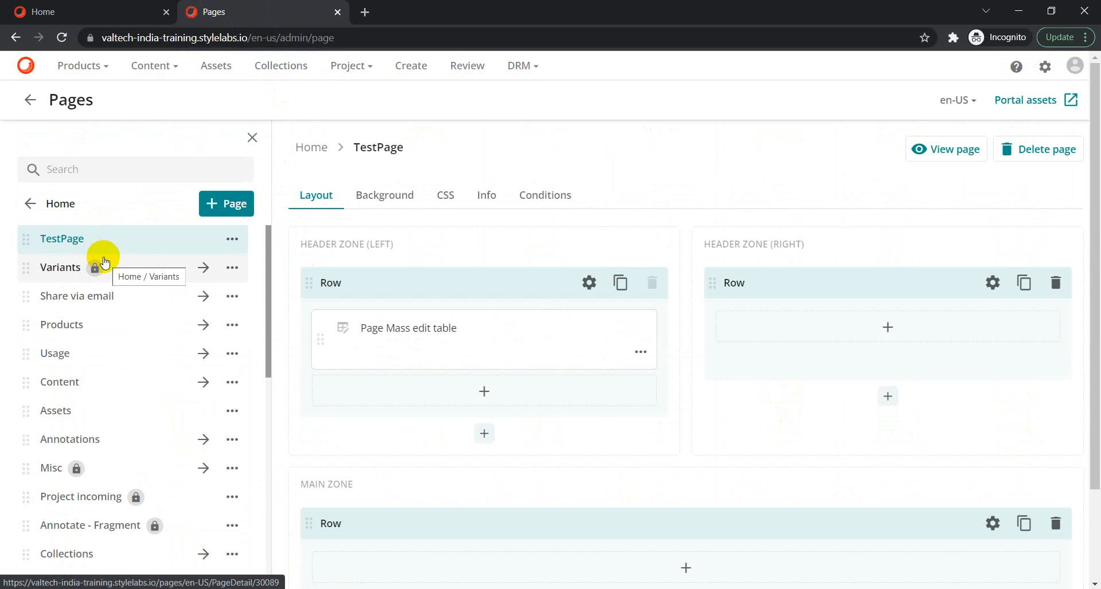
scroll(100, 307, down, 1)
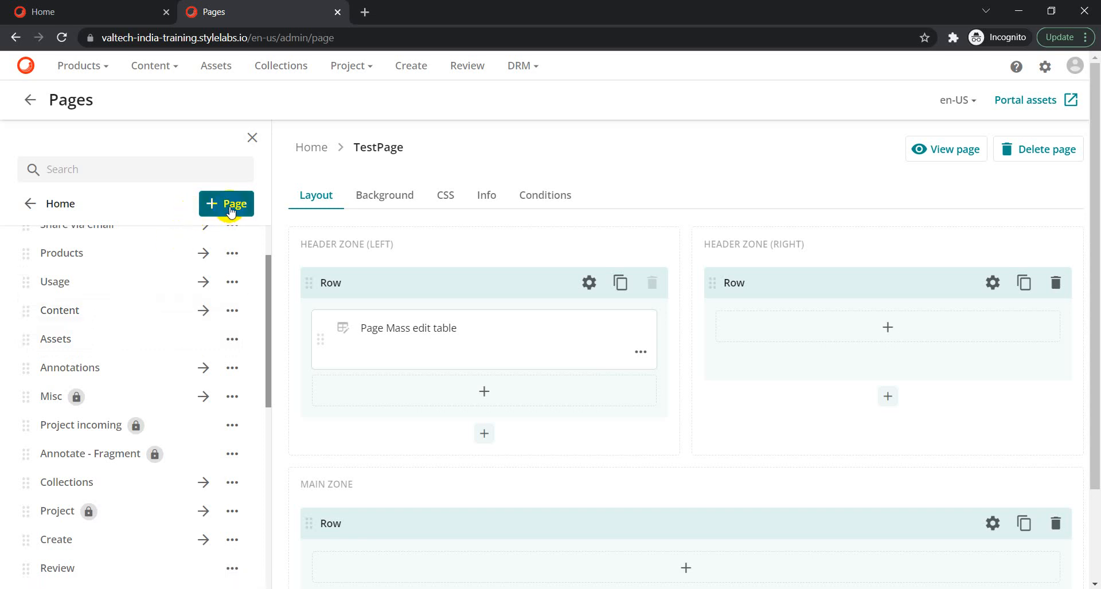
- Add a blank page named Events under Home with the Basic master layout, and open the new page for configuration
click(231, 208)
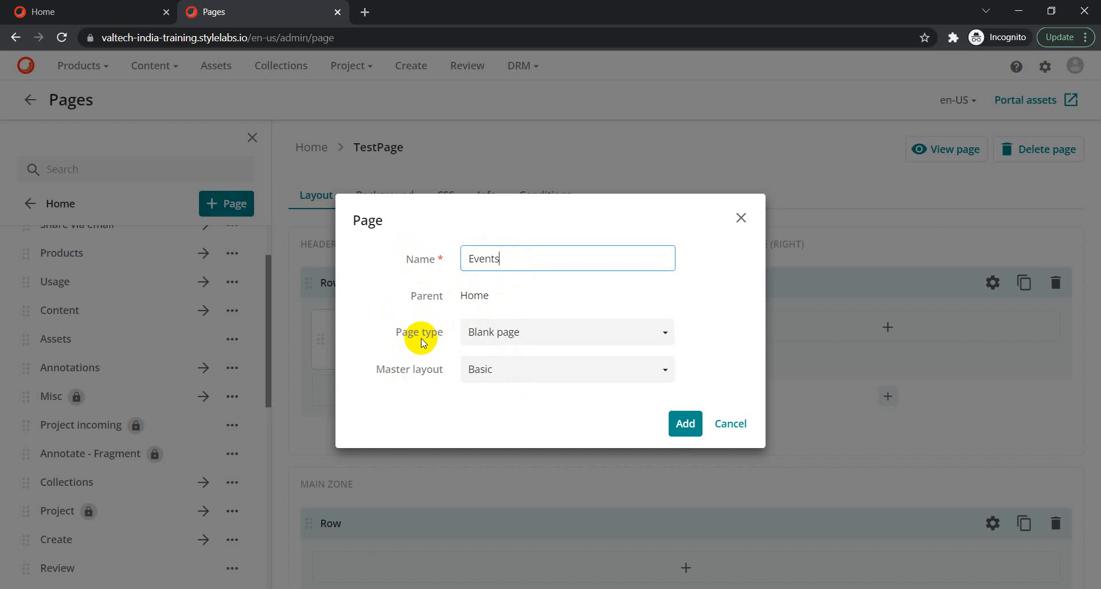
click(519, 337)
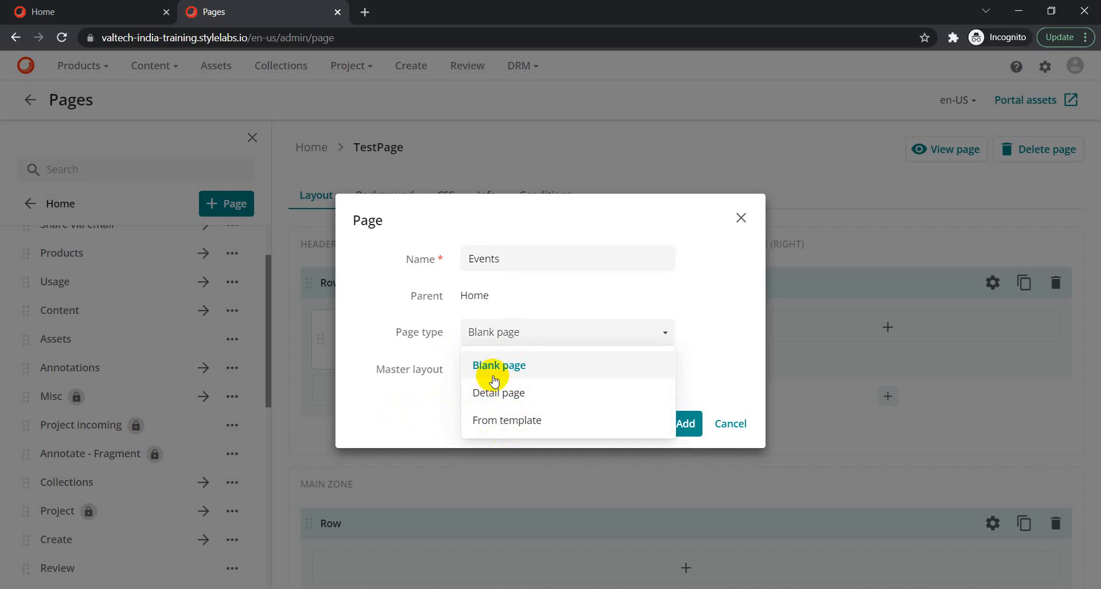
click(414, 404)
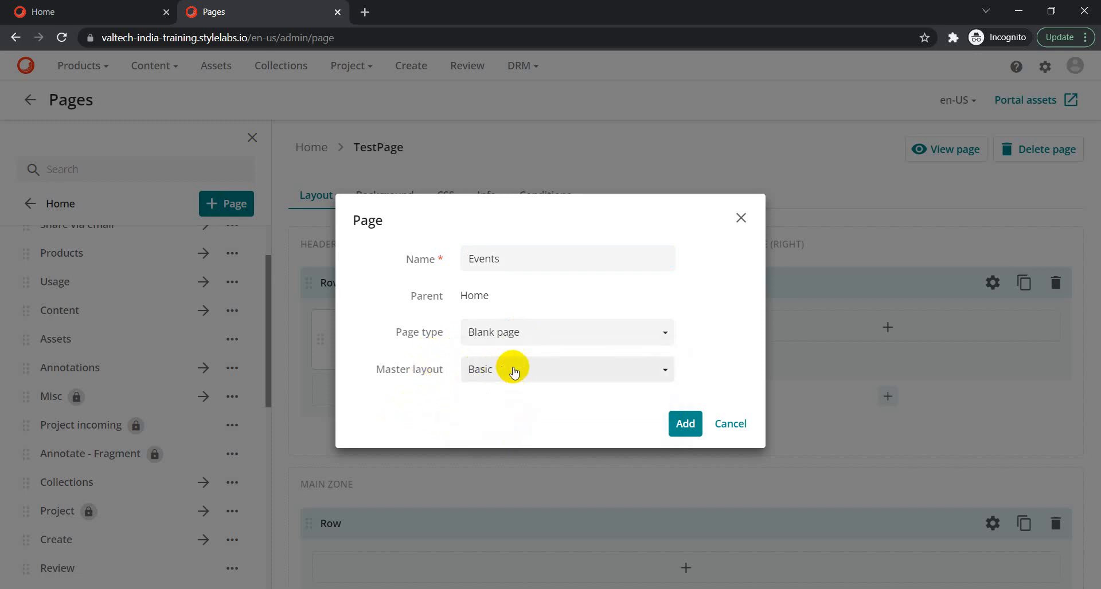
click(515, 372)
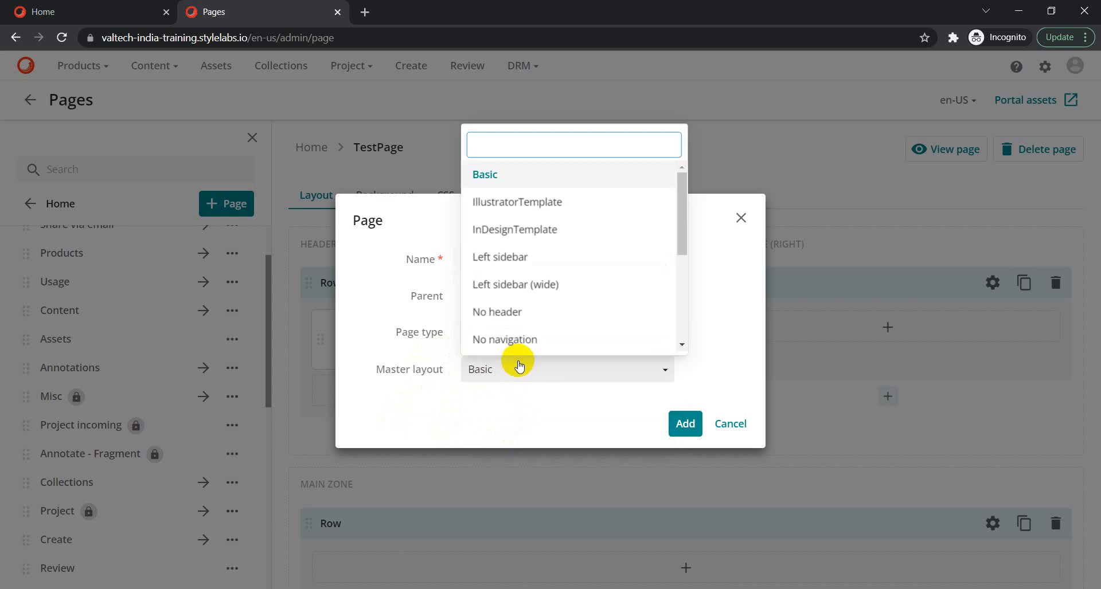
click(503, 379)
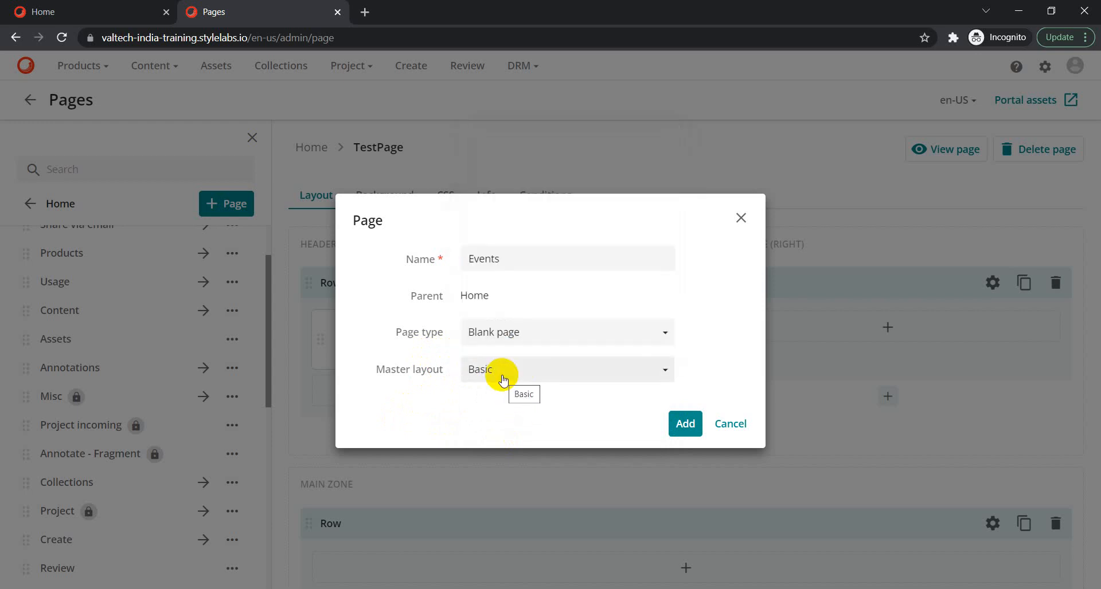
click(694, 427)
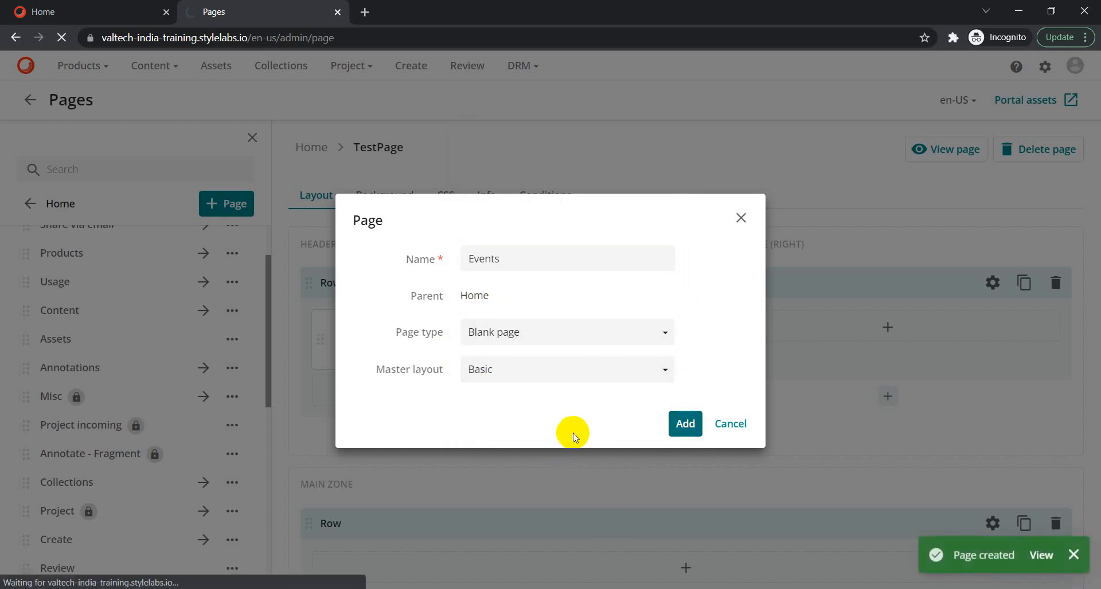
click(1045, 563)
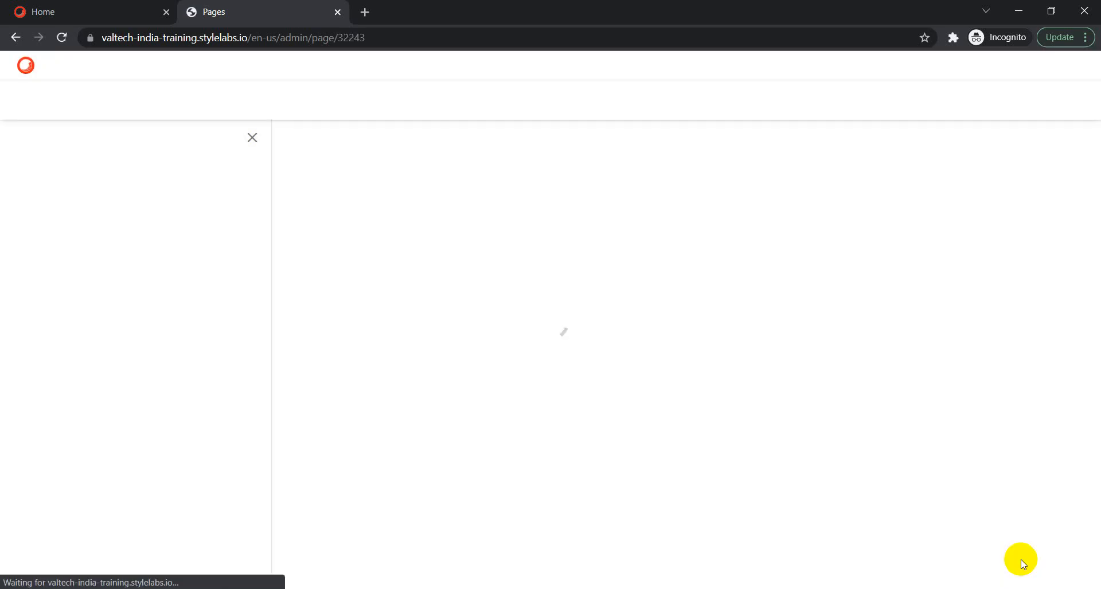
- Reload the portal home page to check its navigation for Events, and return to the page configuration
click(78, 12)
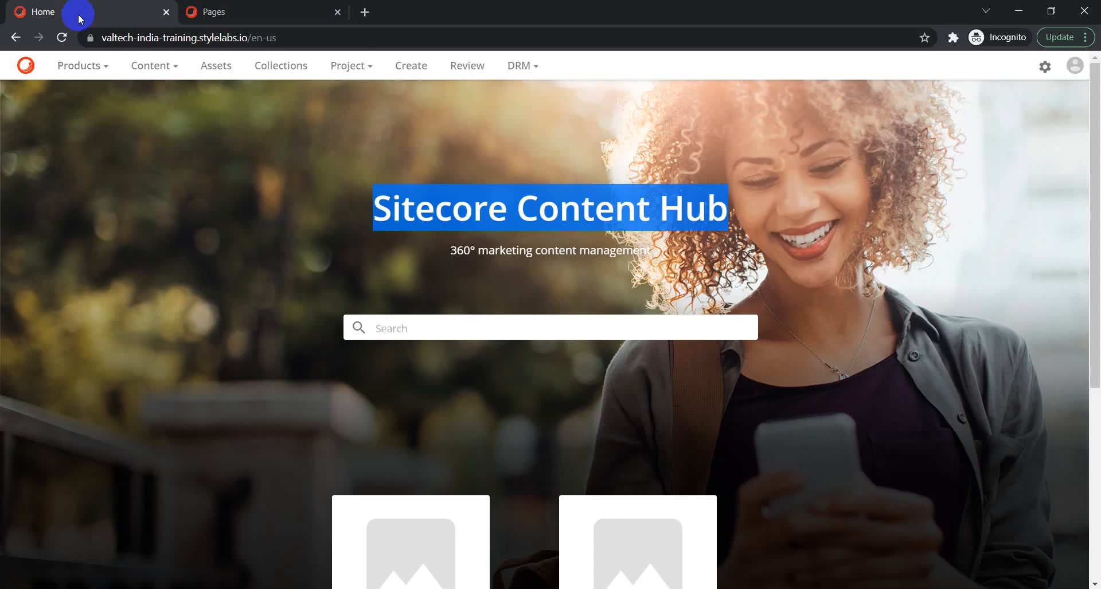
click(62, 37)
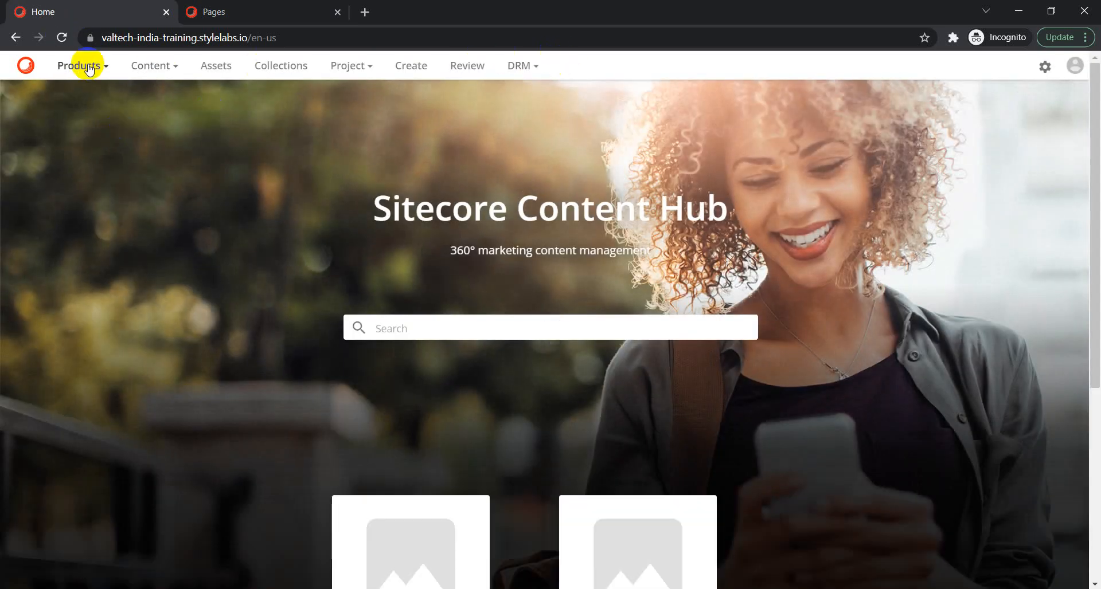
click(239, 15)
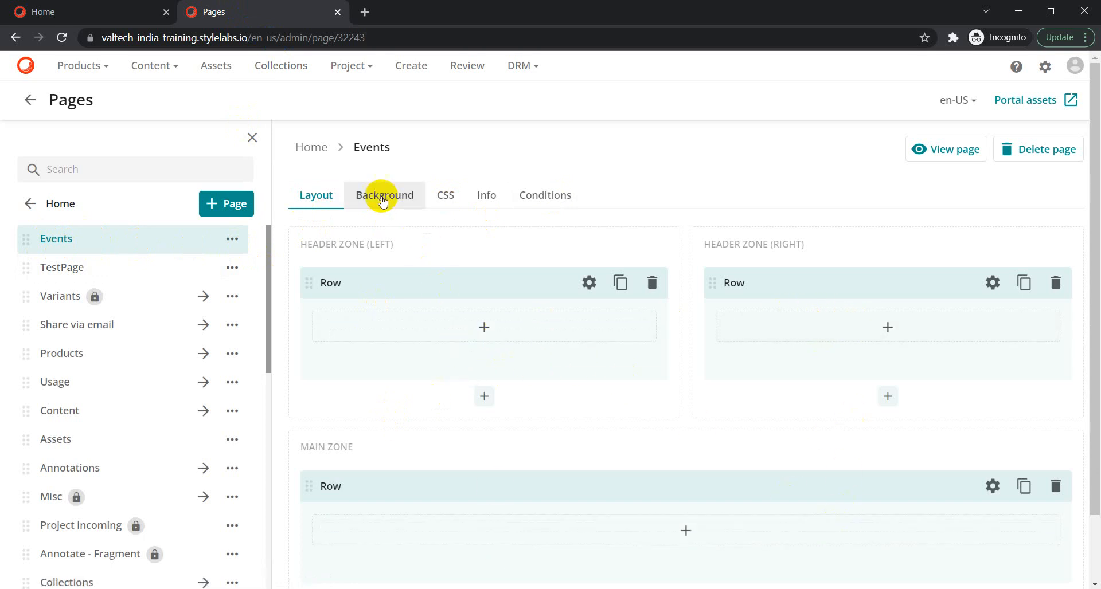
- Review the Events page's Background, CSS, Info and Conditions settings, and return to its layout
click(382, 199)
click(445, 196)
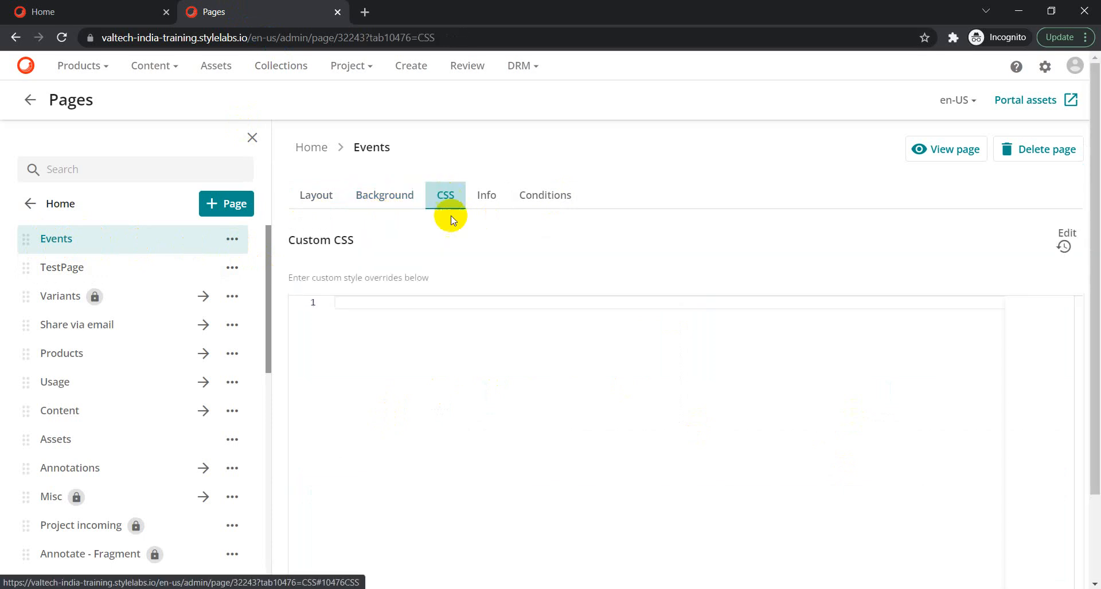
click(491, 202)
click(547, 204)
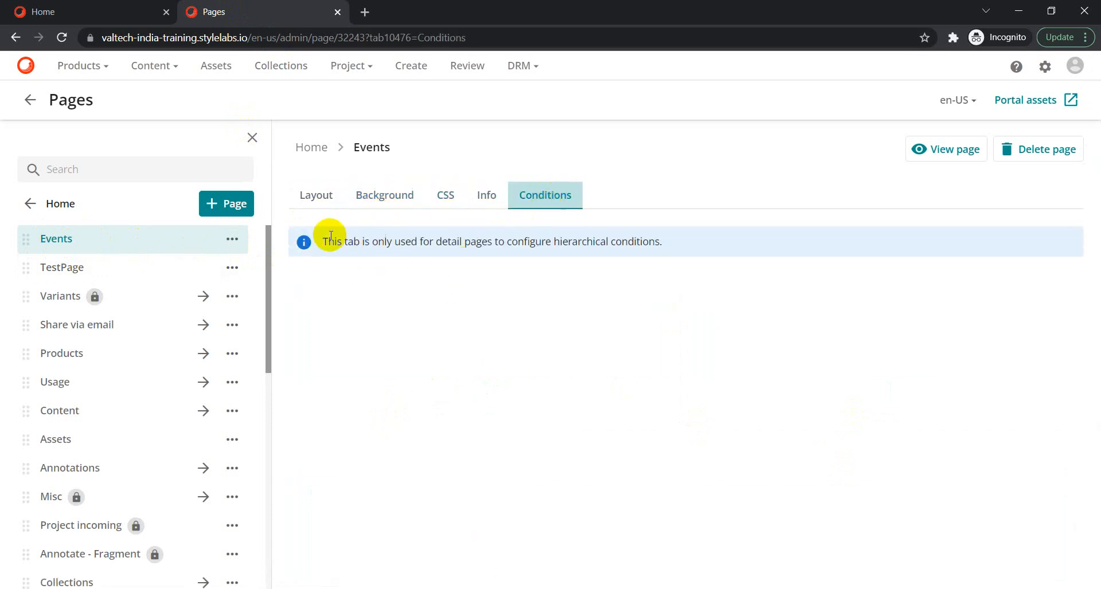
click(322, 210)
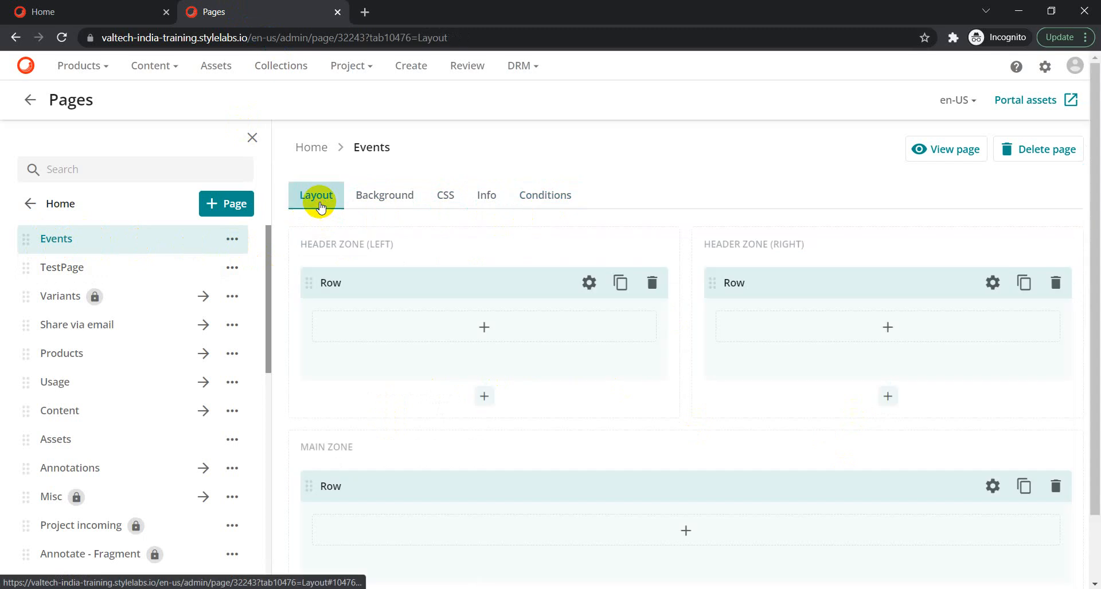
- Enable "Appears in menu" in the general info of the Events page and save the change
click(483, 198)
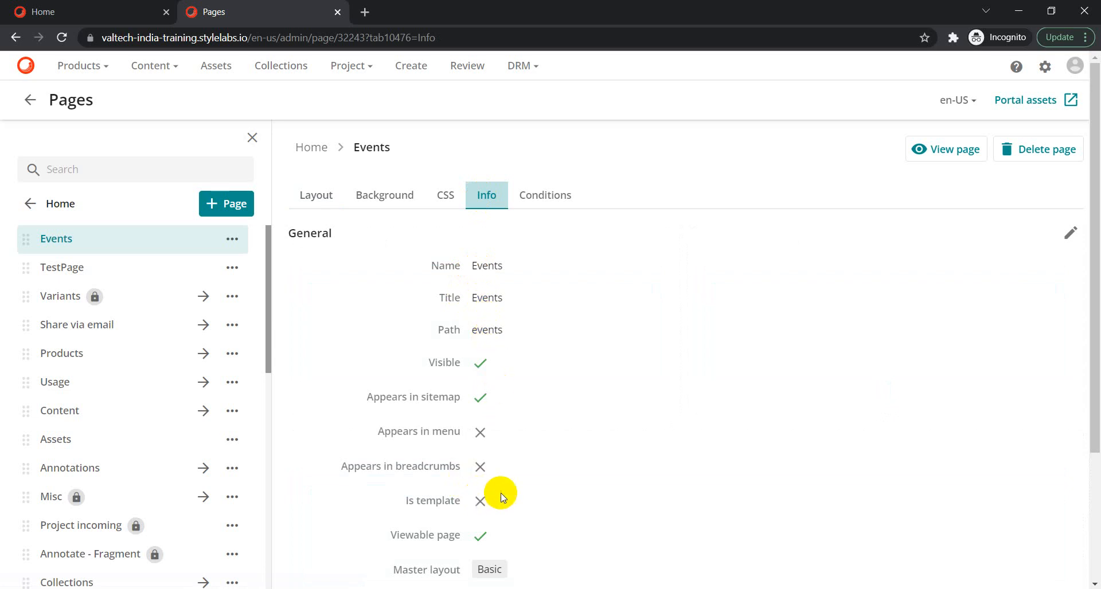
scroll(501, 497, down, 1)
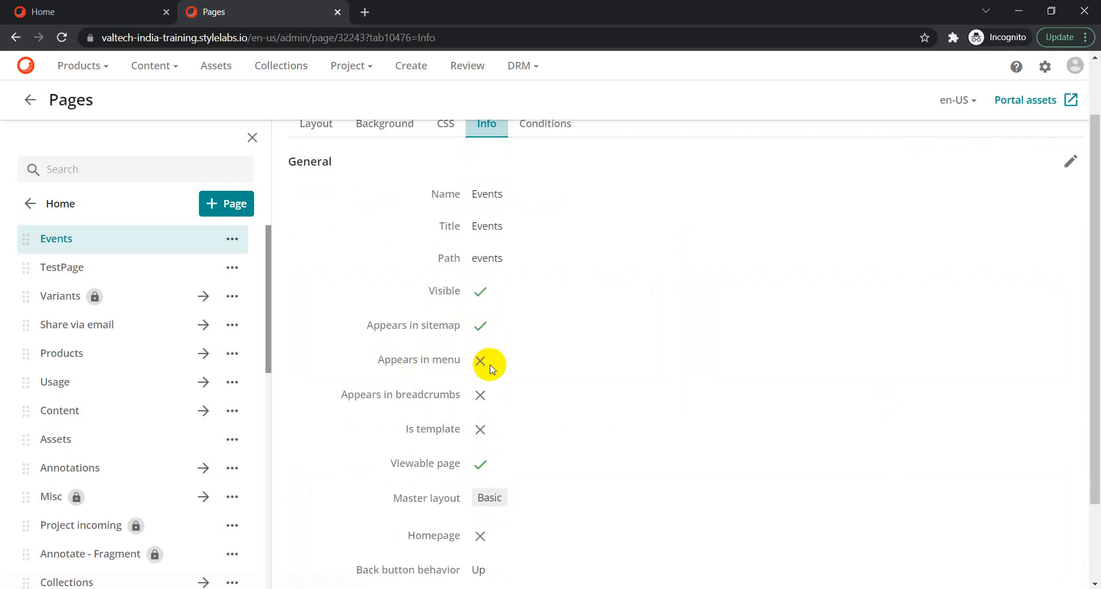
scroll(958, 287, up, 1)
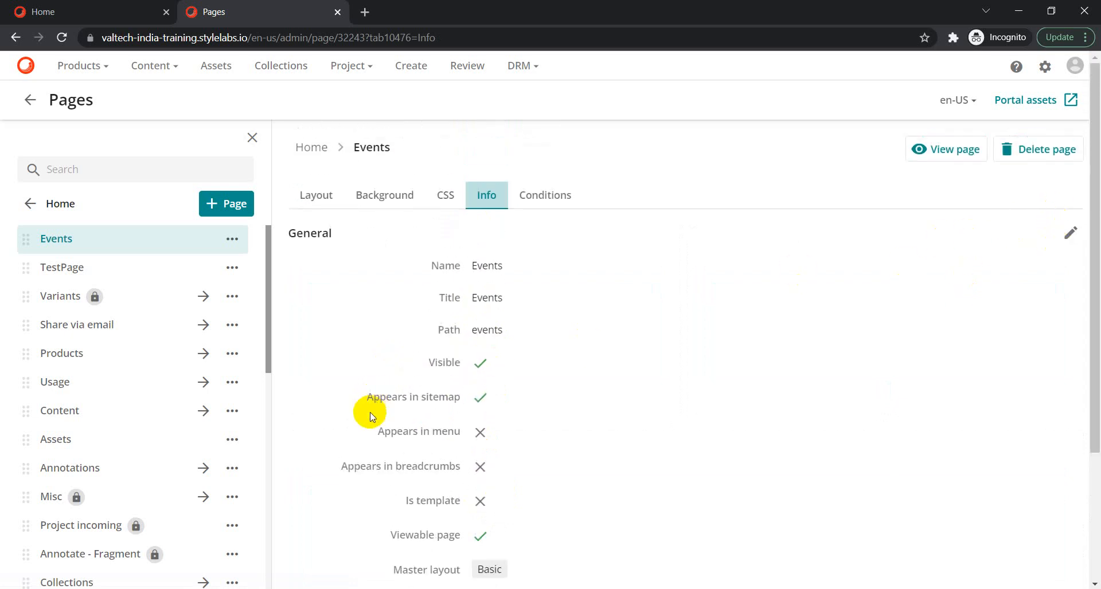
click(1069, 234)
scroll(450, 472, down, 3)
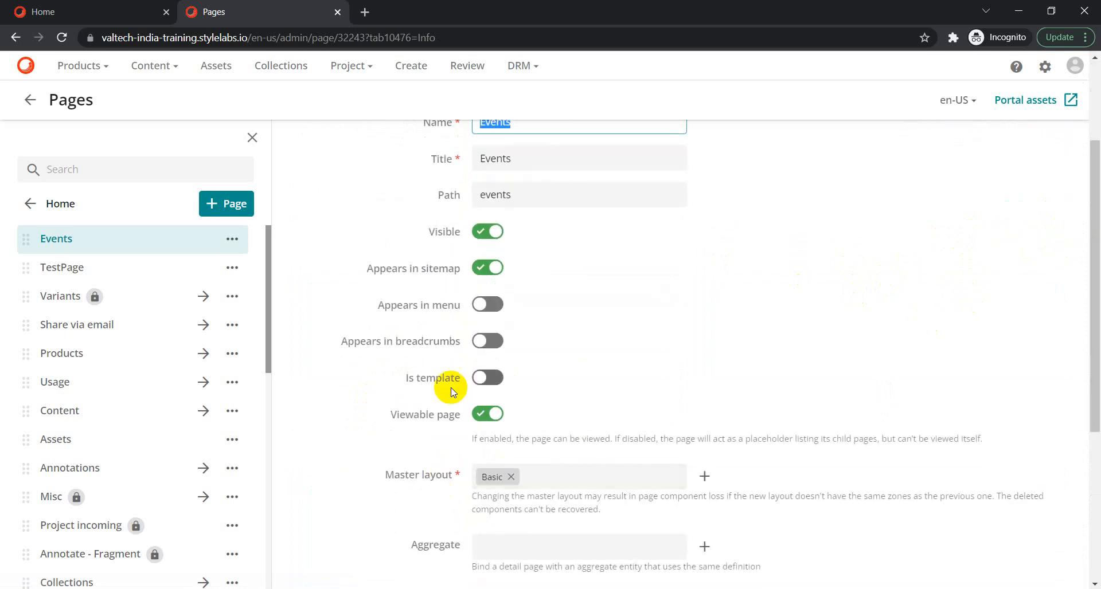
click(489, 309)
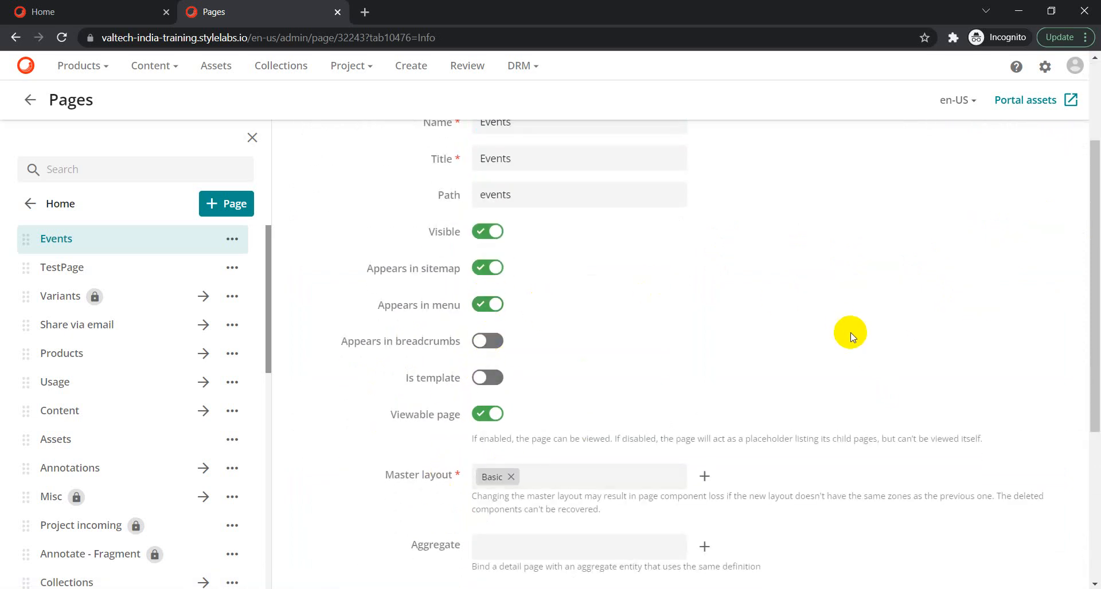
scroll(847, 332, up, 3)
click(1012, 234)
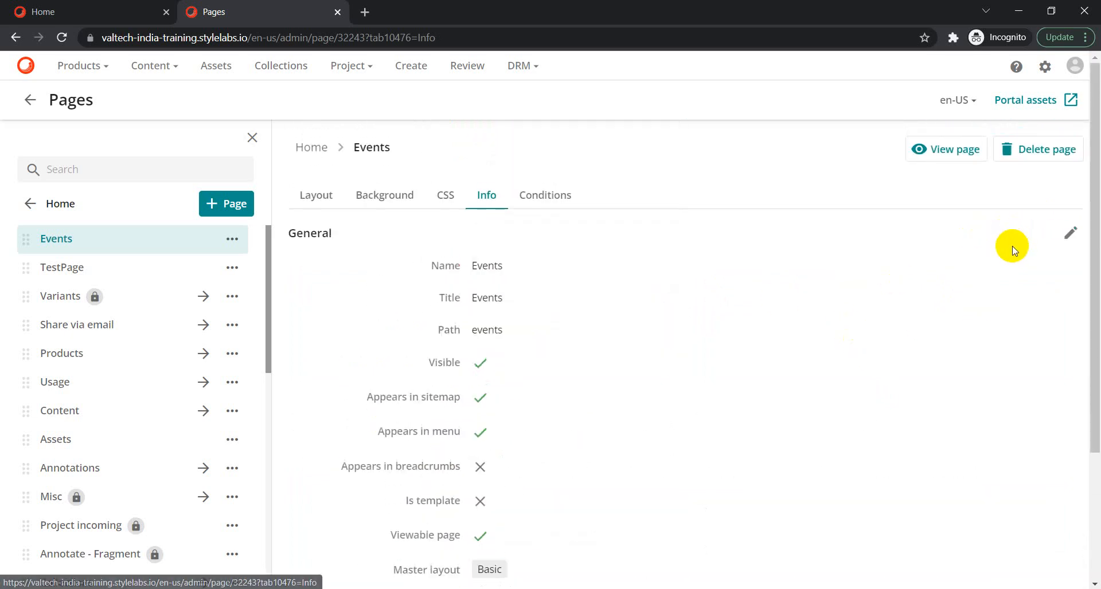
- Refresh the portal home page to check the main navigation for the Events entry, and go back to Pages
click(43, 12)
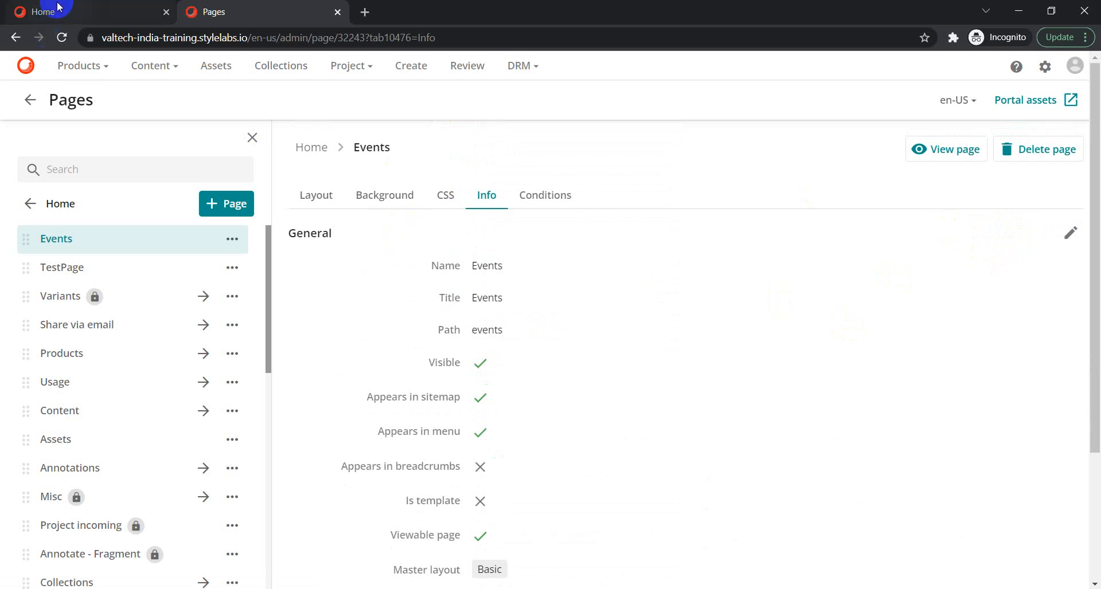
click(61, 37)
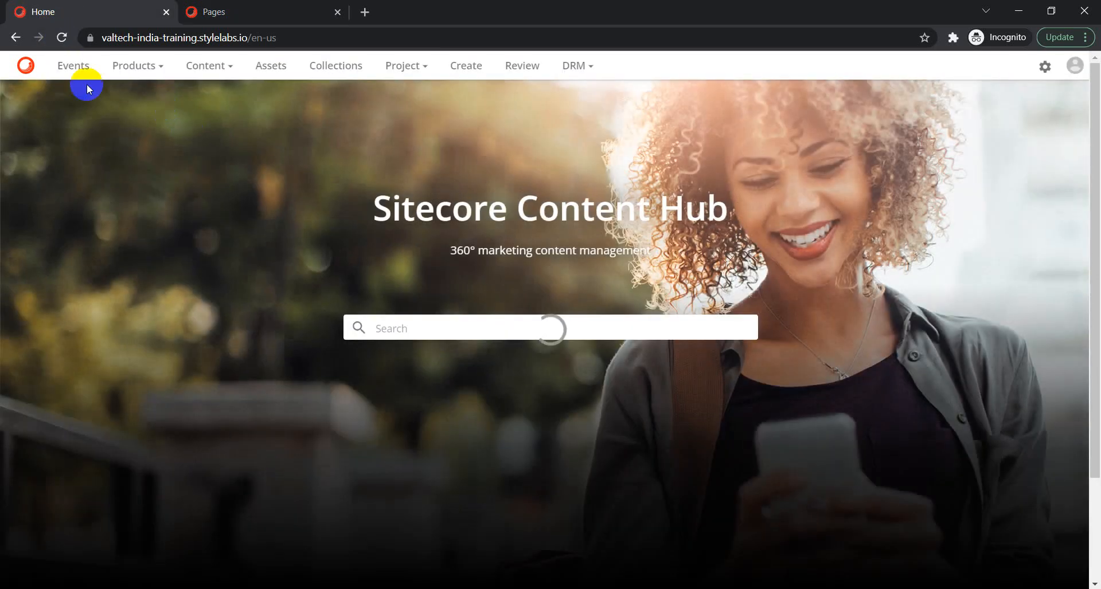
click(92, 66)
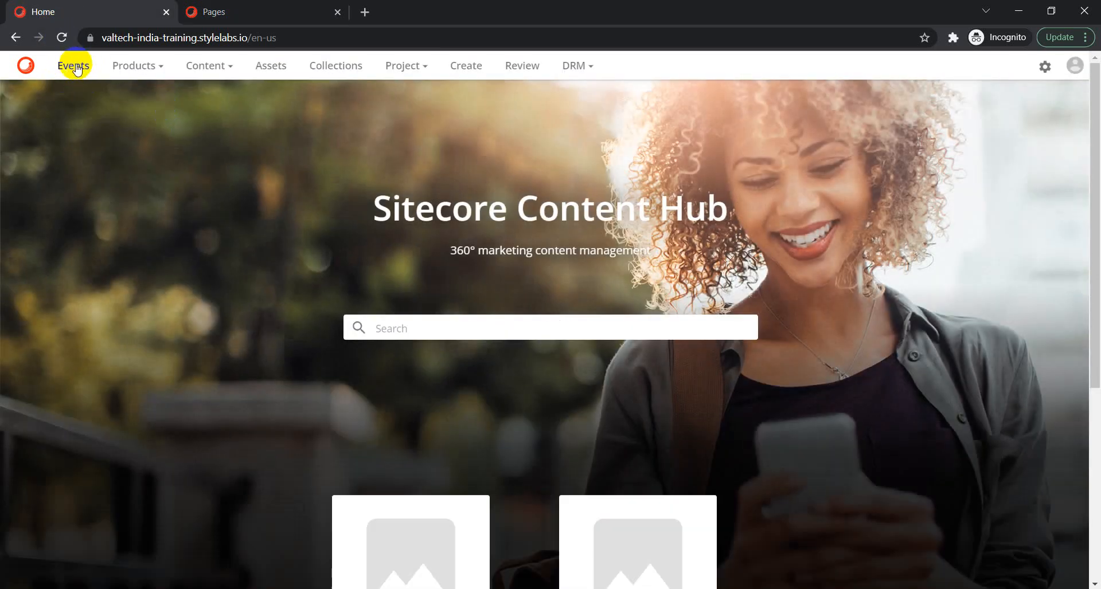
click(194, 16)
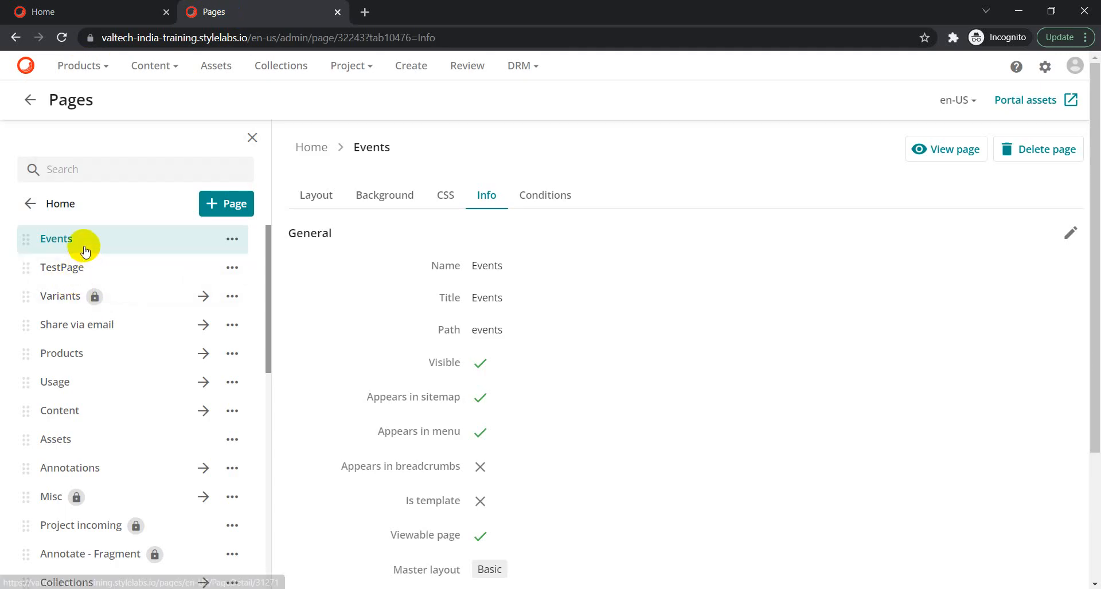
click(230, 206)
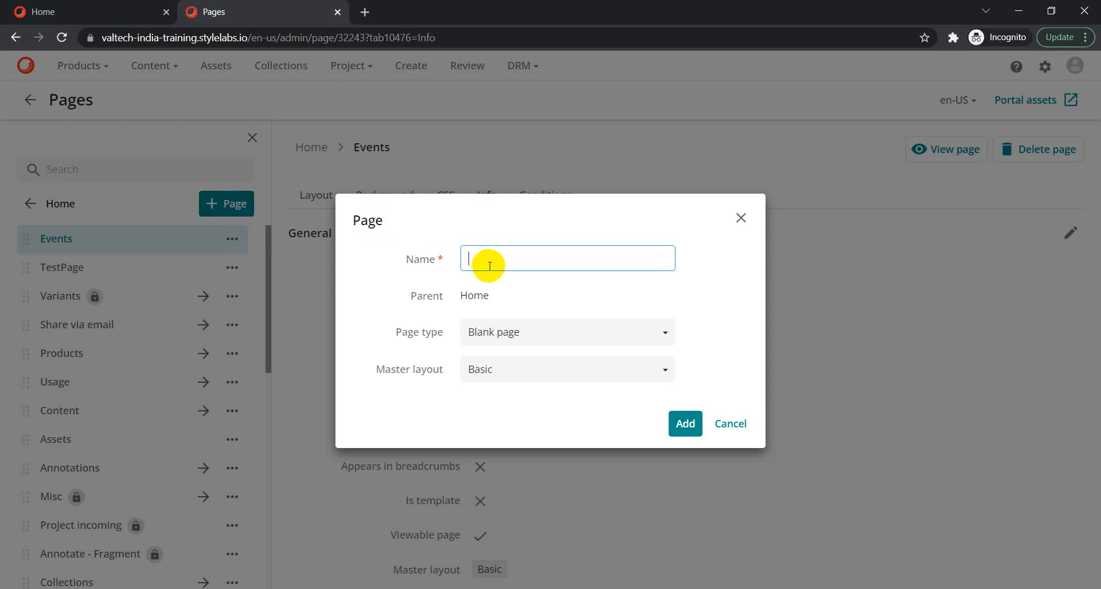
click(738, 425)
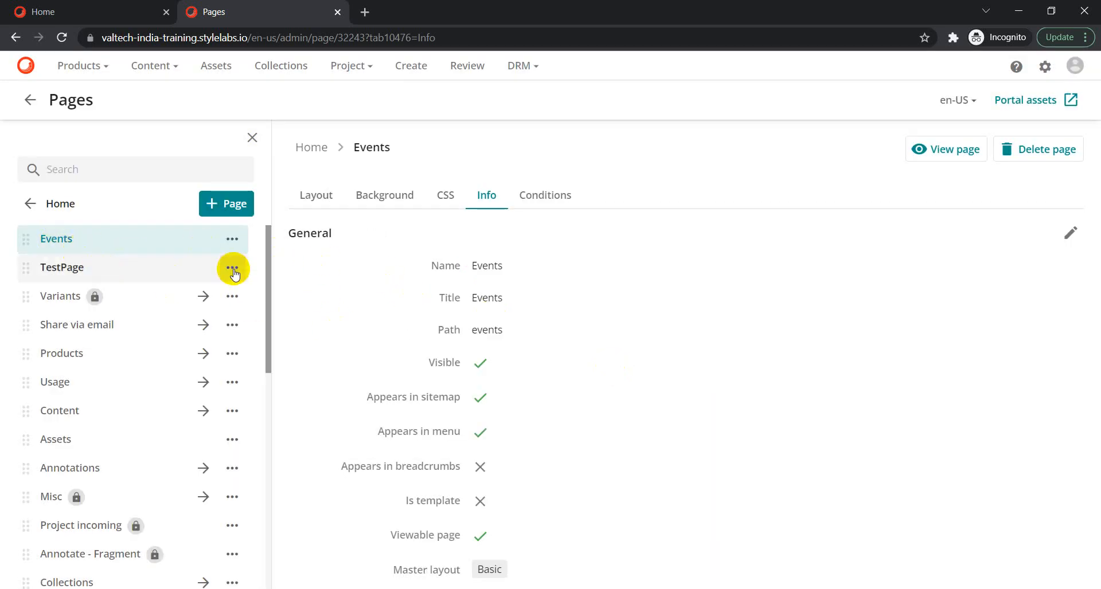
click(231, 207)
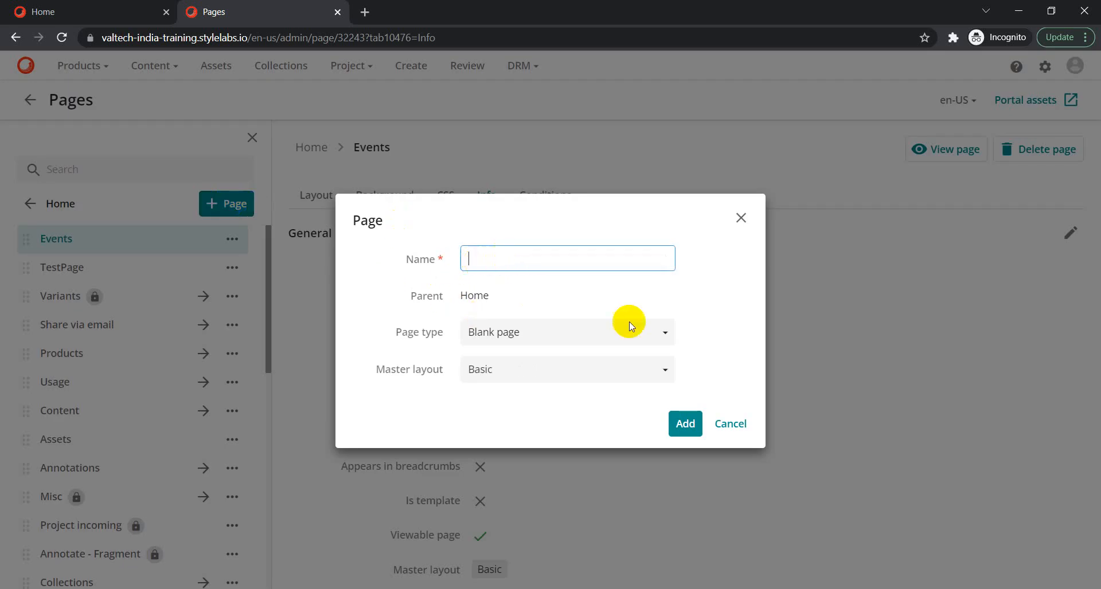
click(733, 424)
click(337, 204)
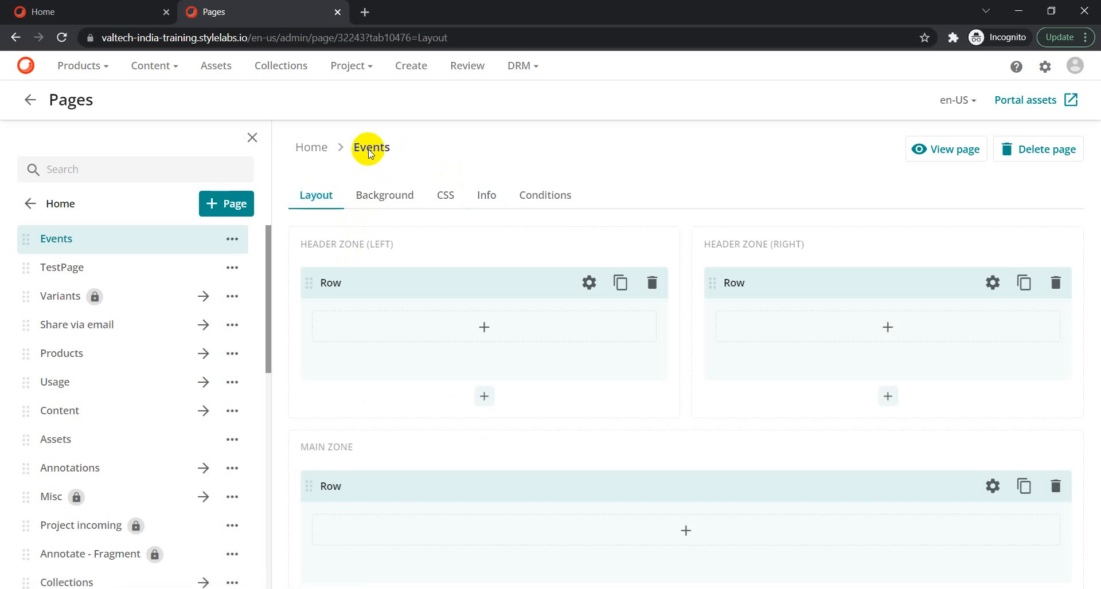
click(232, 246)
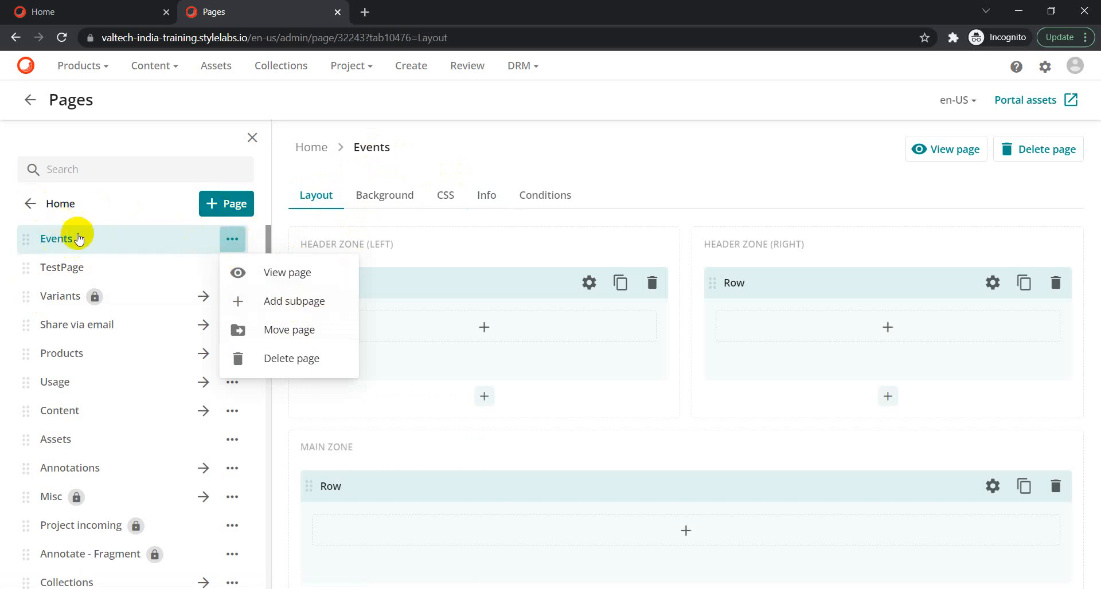
click(291, 301)
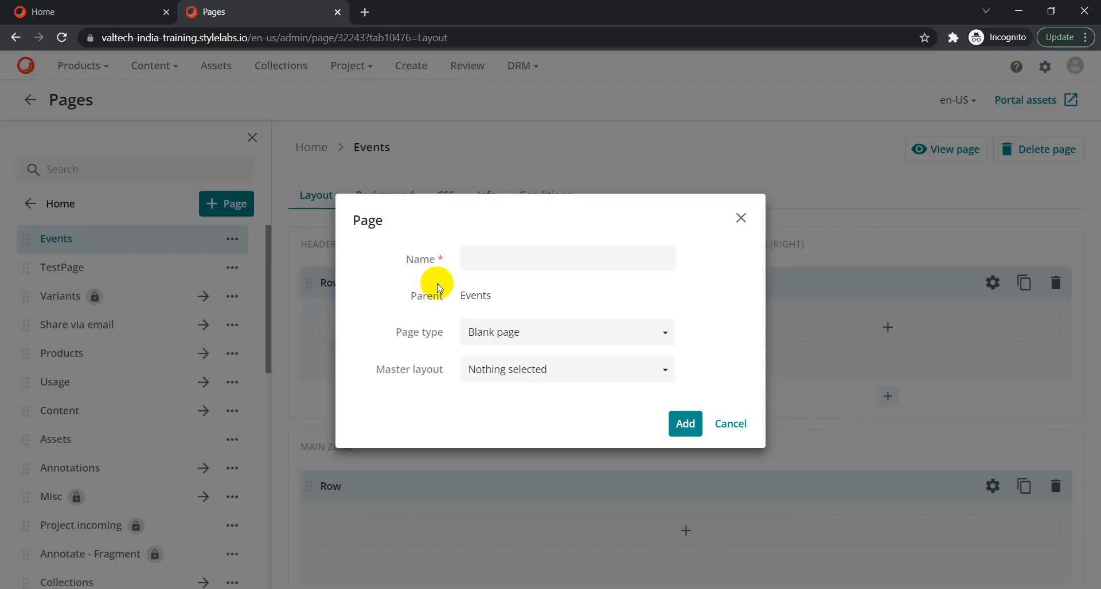
click(731, 424)
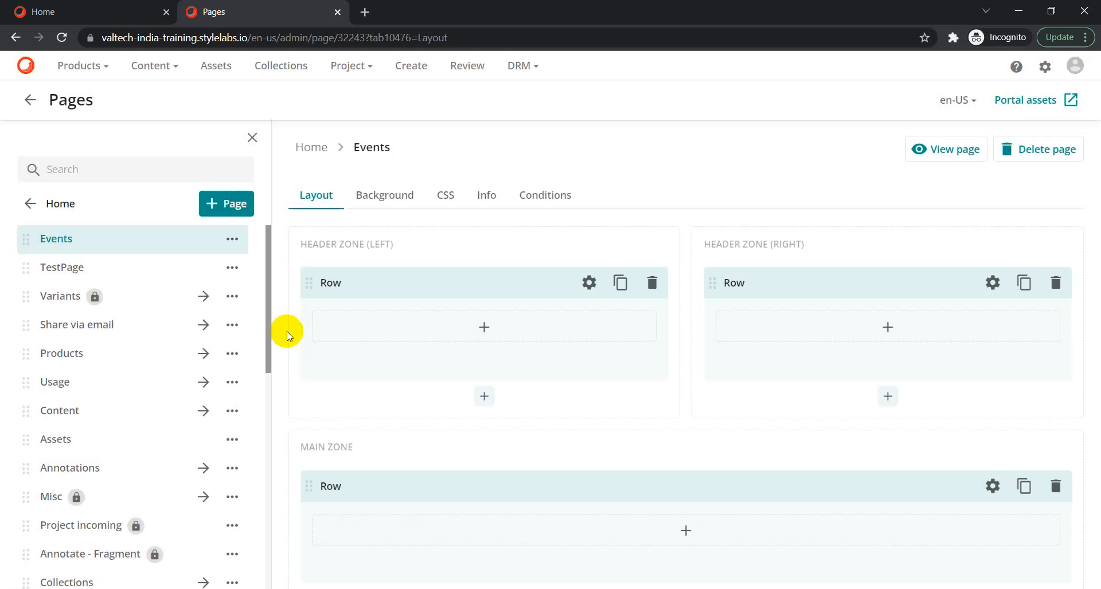
- Add a subpage named "Event Details Page" under Events, using the Blank page type and Basic master layout
click(233, 240)
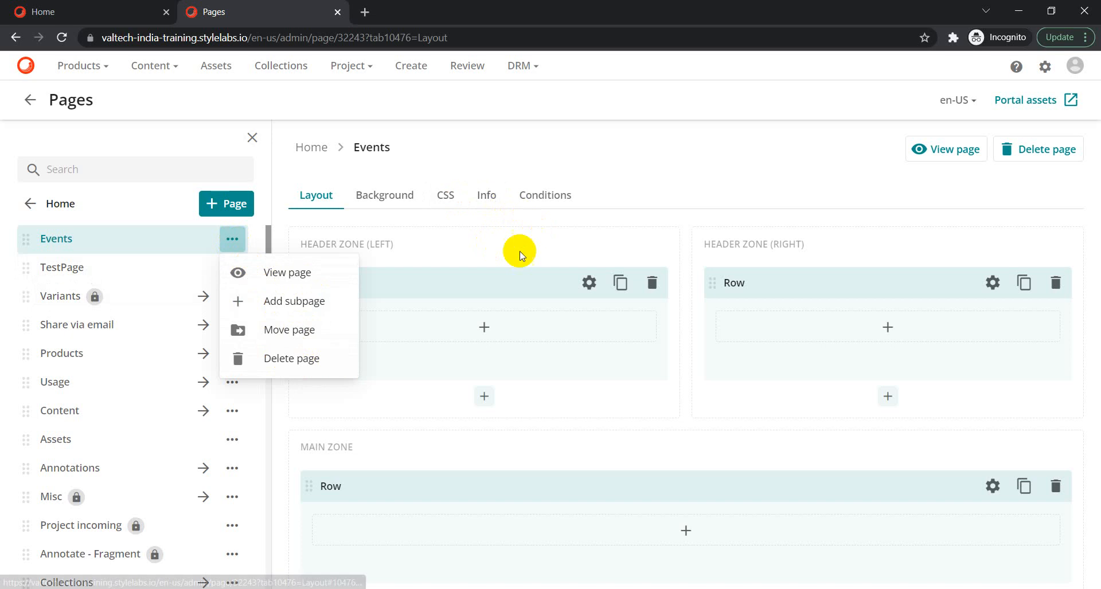
click(292, 302)
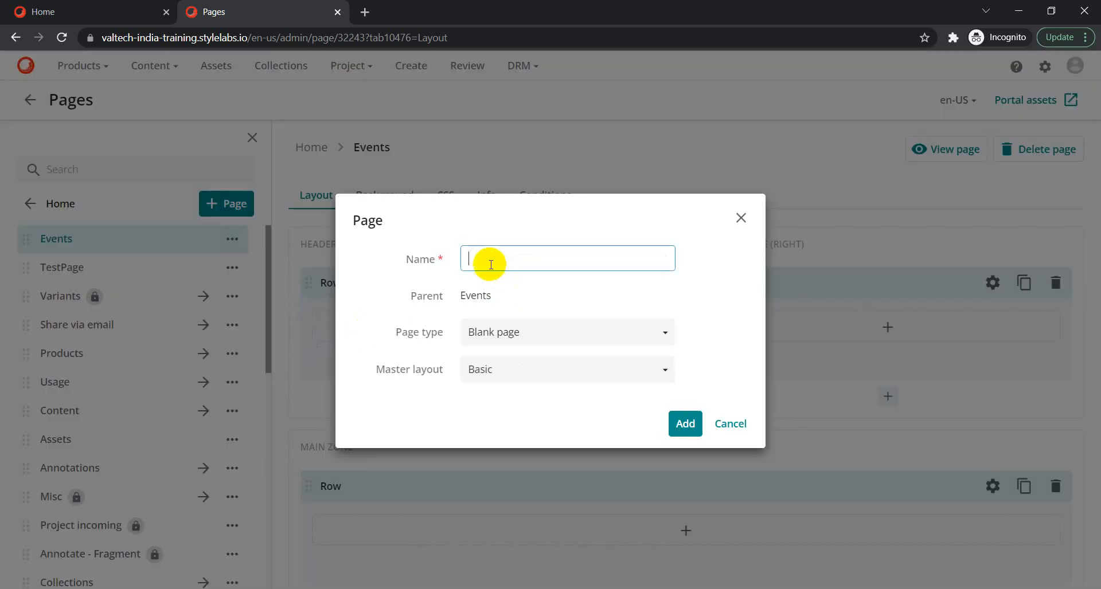
text(Event Details Page)
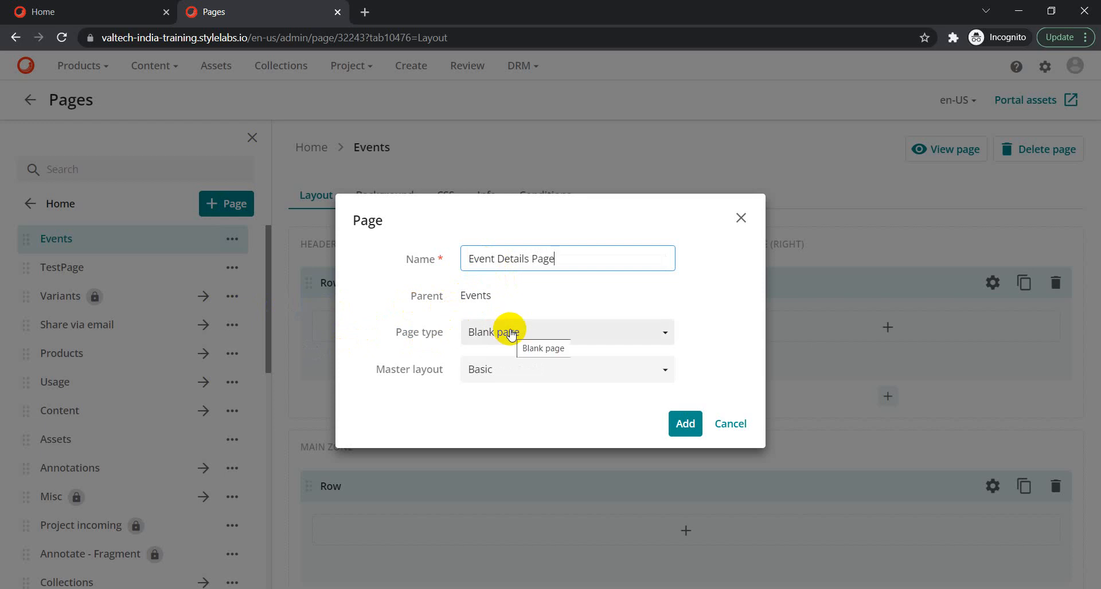
click(688, 429)
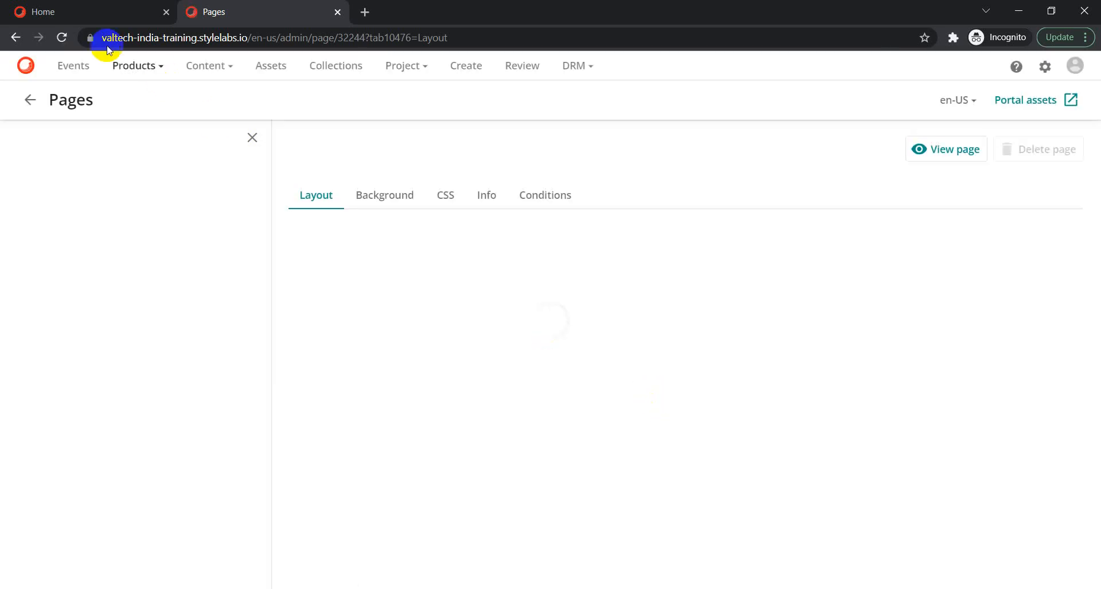
- Refresh the portal home page to check Events for a subpage entry, and return to the Event Details Page configuration
click(43, 11)
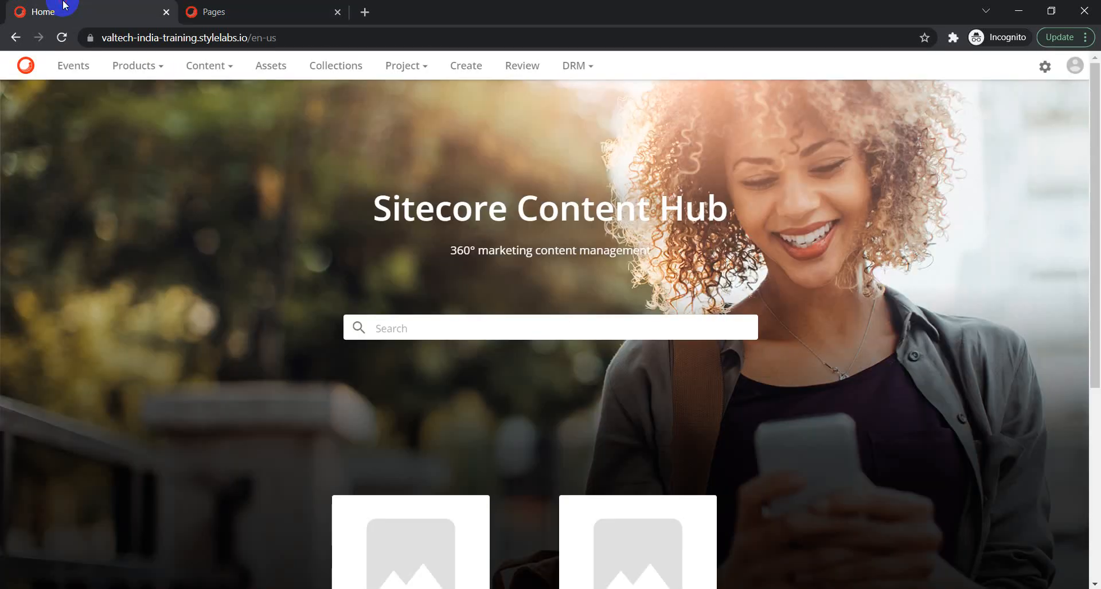
click(62, 39)
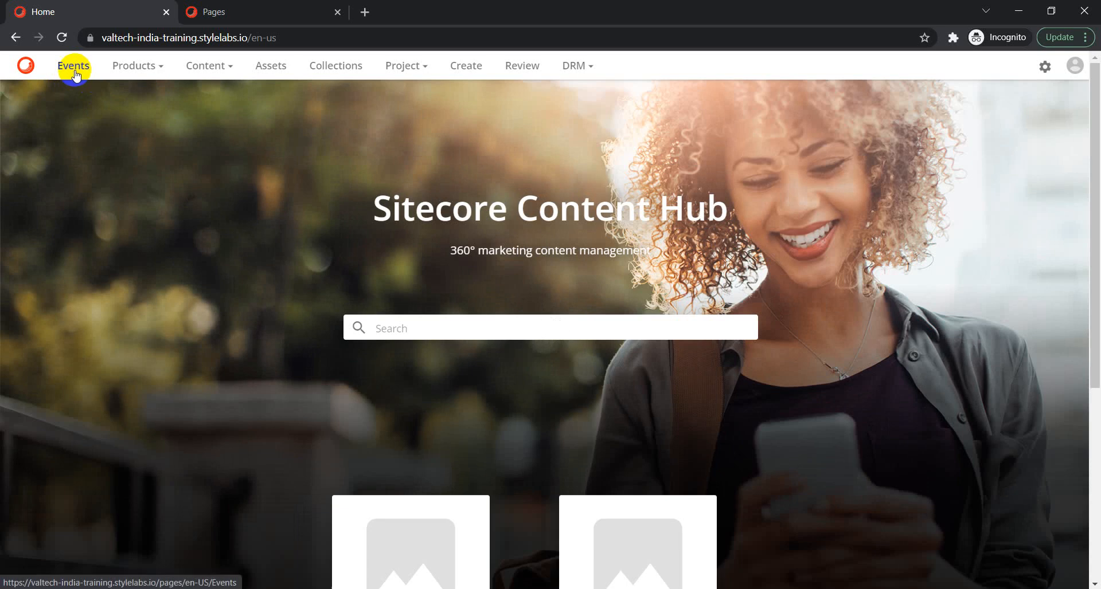
click(227, 9)
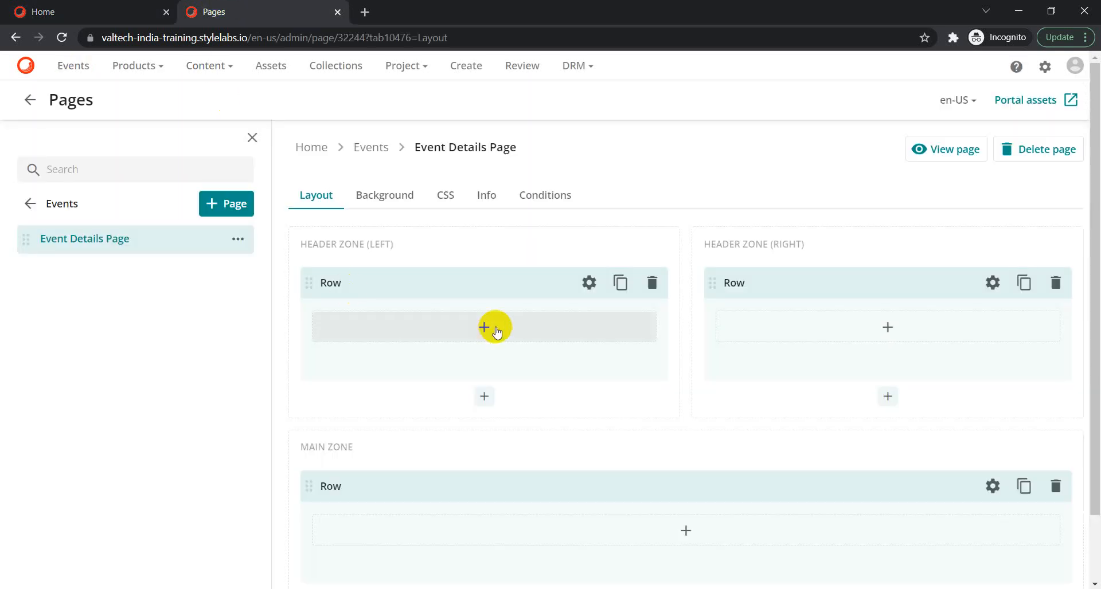
- Enable "Appears in menu" in the general info of the Event Details Page and save the change
click(485, 198)
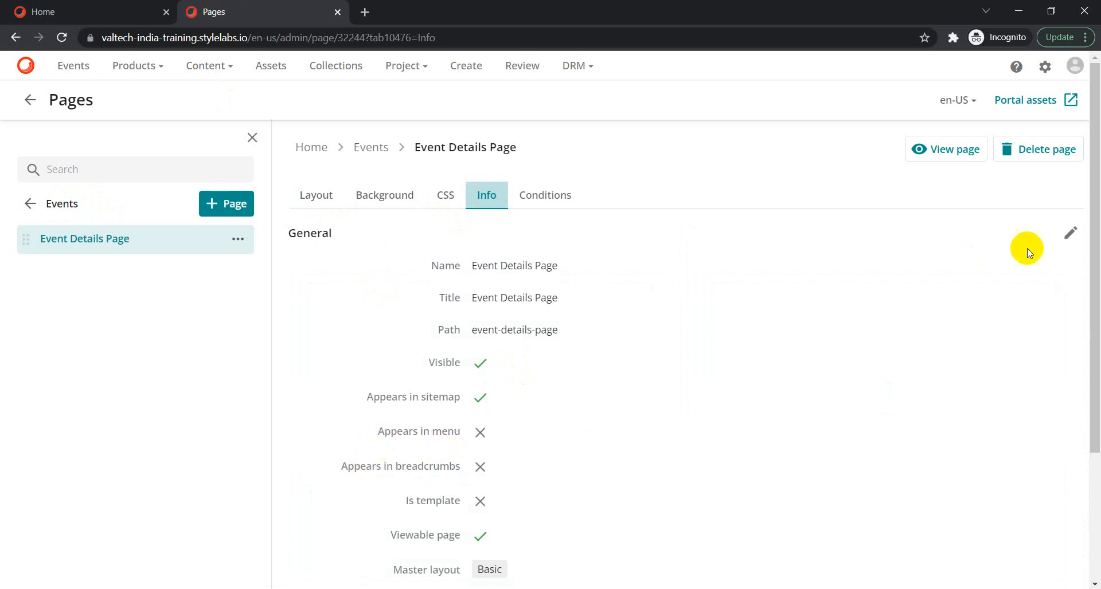
click(1070, 232)
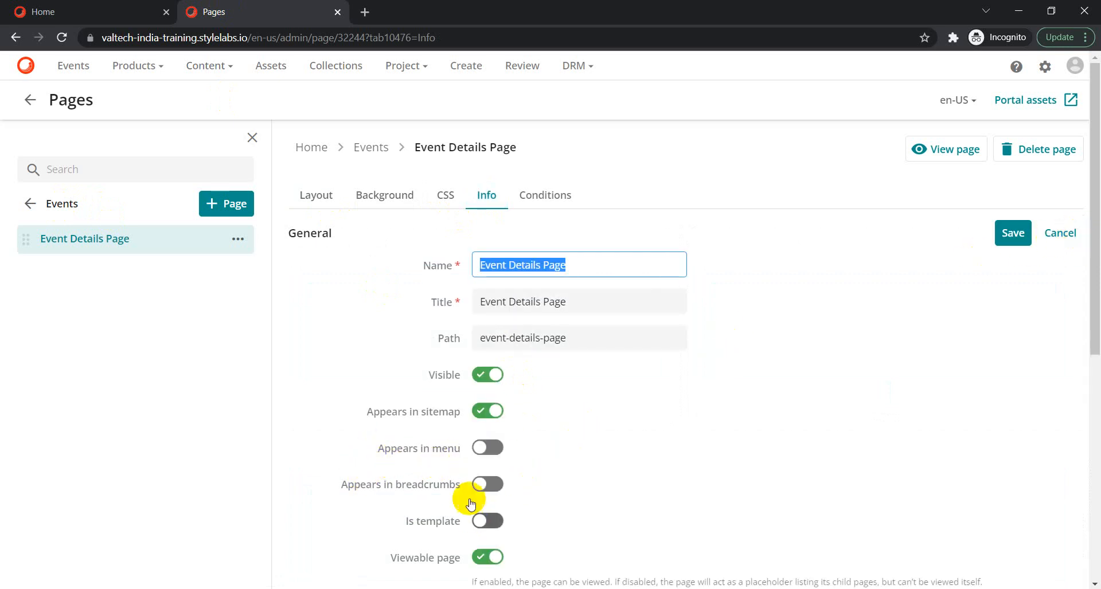
click(487, 448)
click(1004, 242)
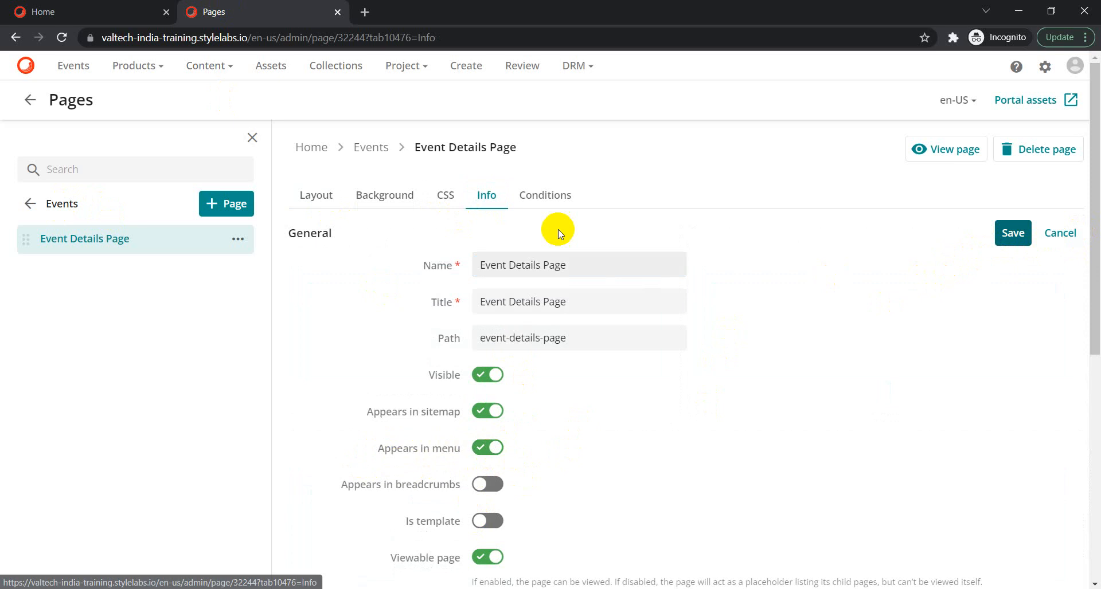
- Refresh the portal home page and check which subpages are listed under Events in the main navigation
click(87, 10)
click(62, 39)
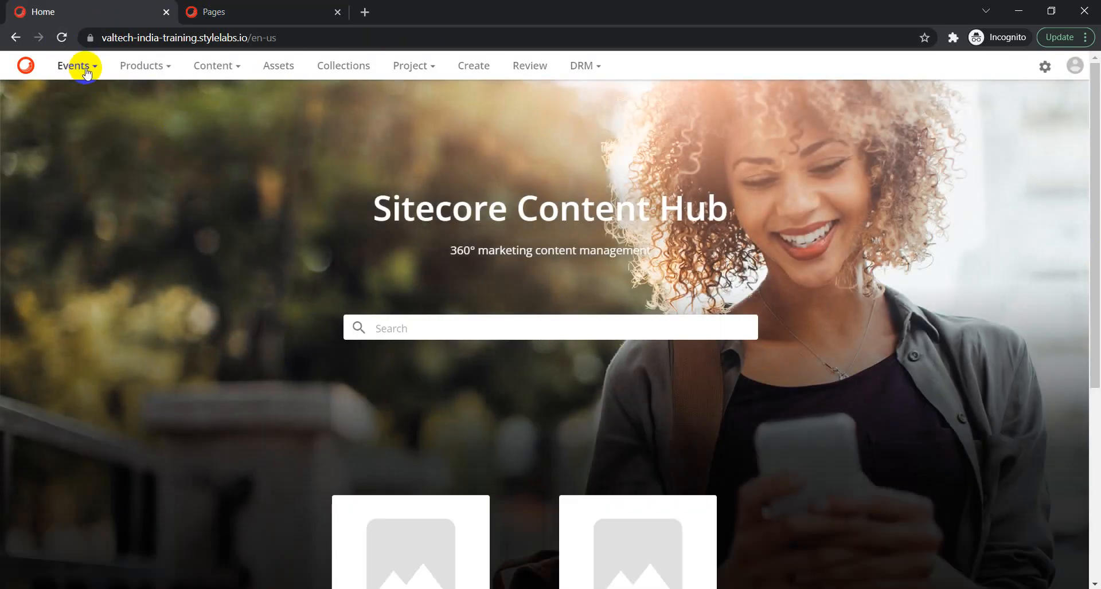
click(81, 65)
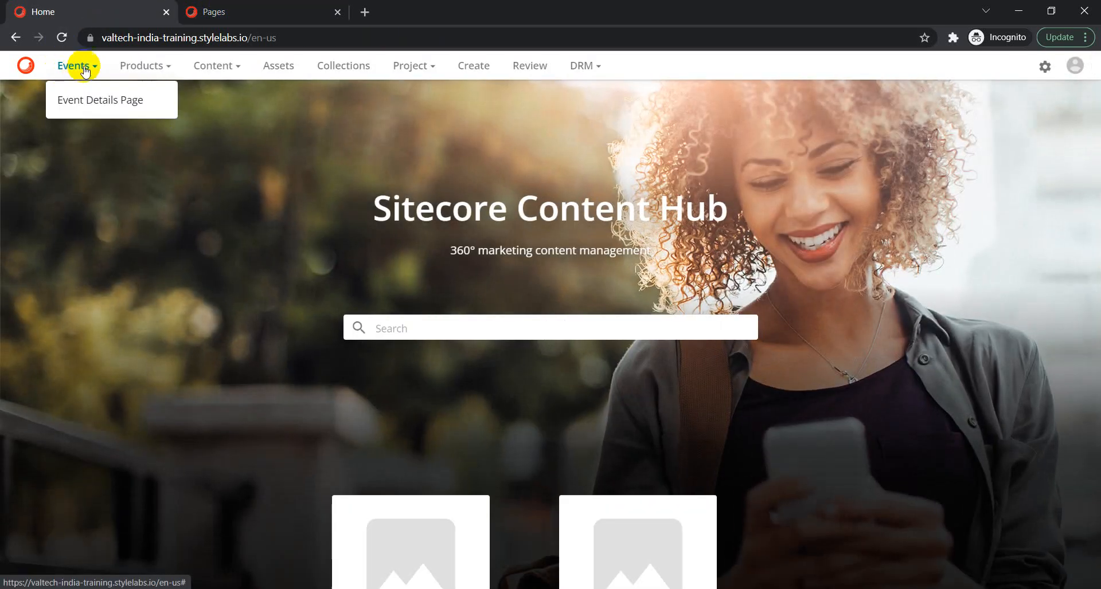
click(191, 201)
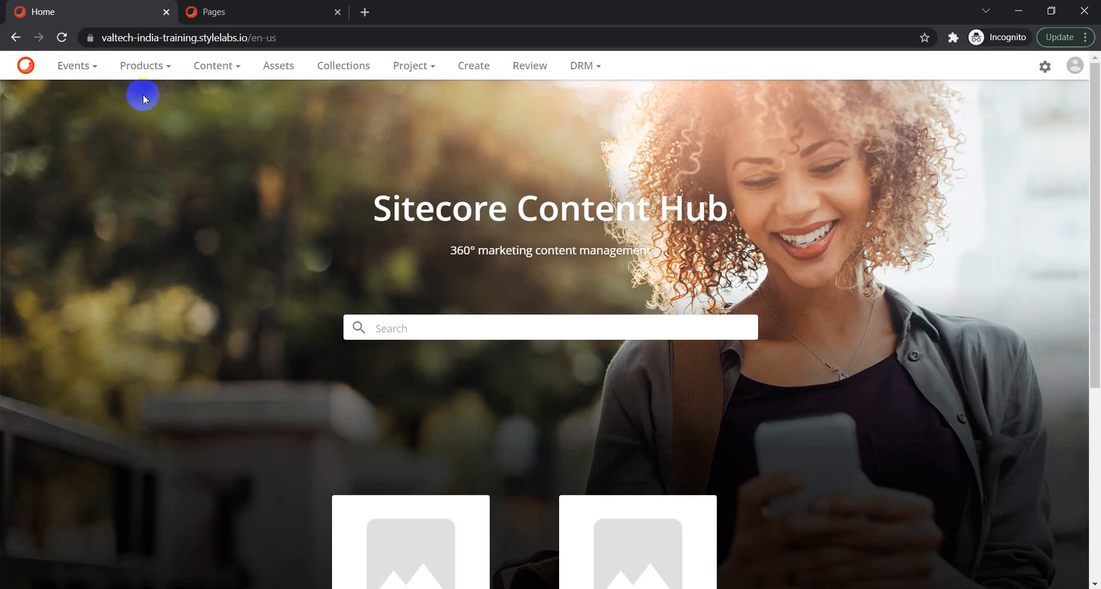
- Open the portal's Products page, examine the new product form without saving anything, and return to the page configuration
click(140, 68)
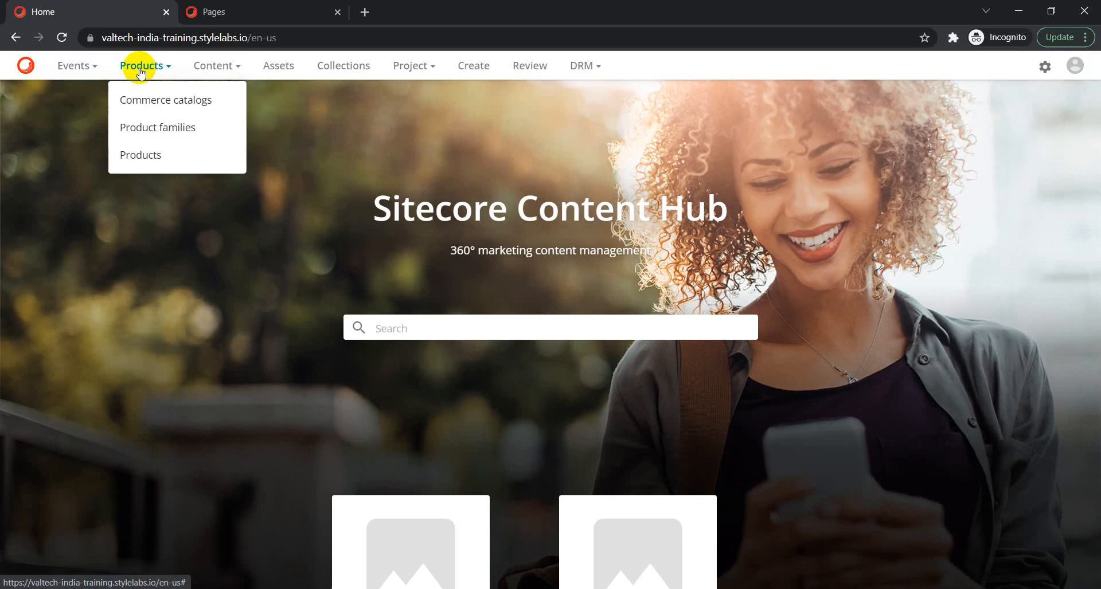
click(139, 155)
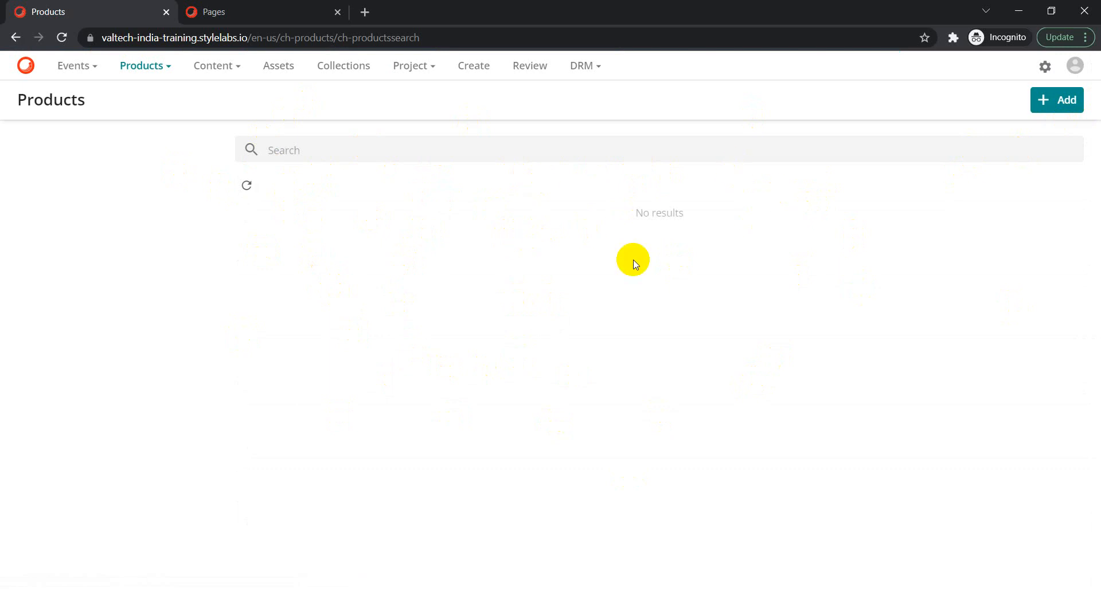
click(1064, 109)
click(1007, 140)
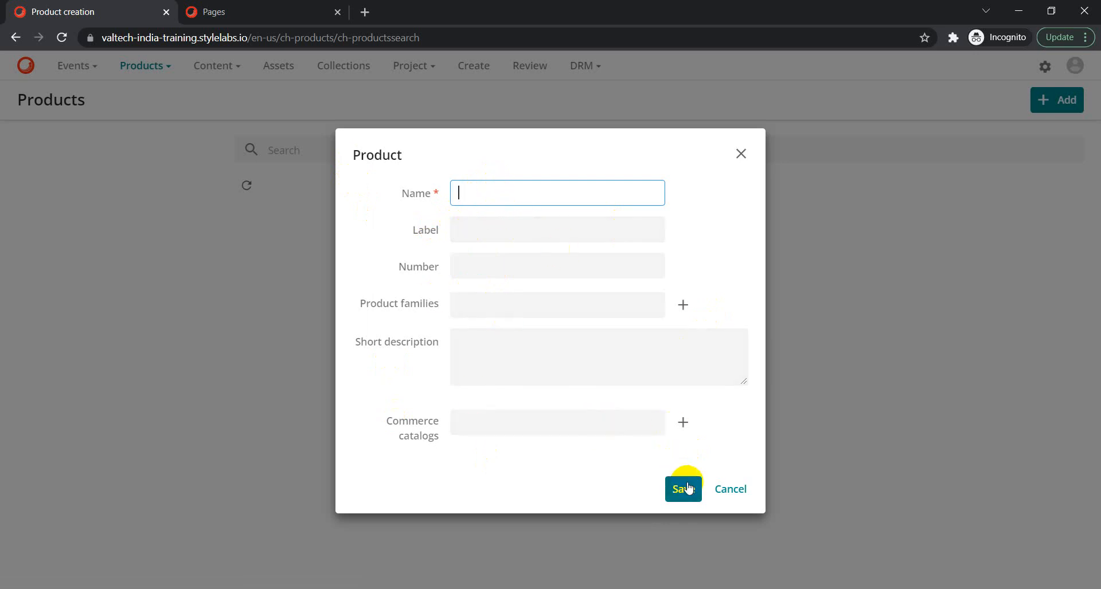
click(731, 489)
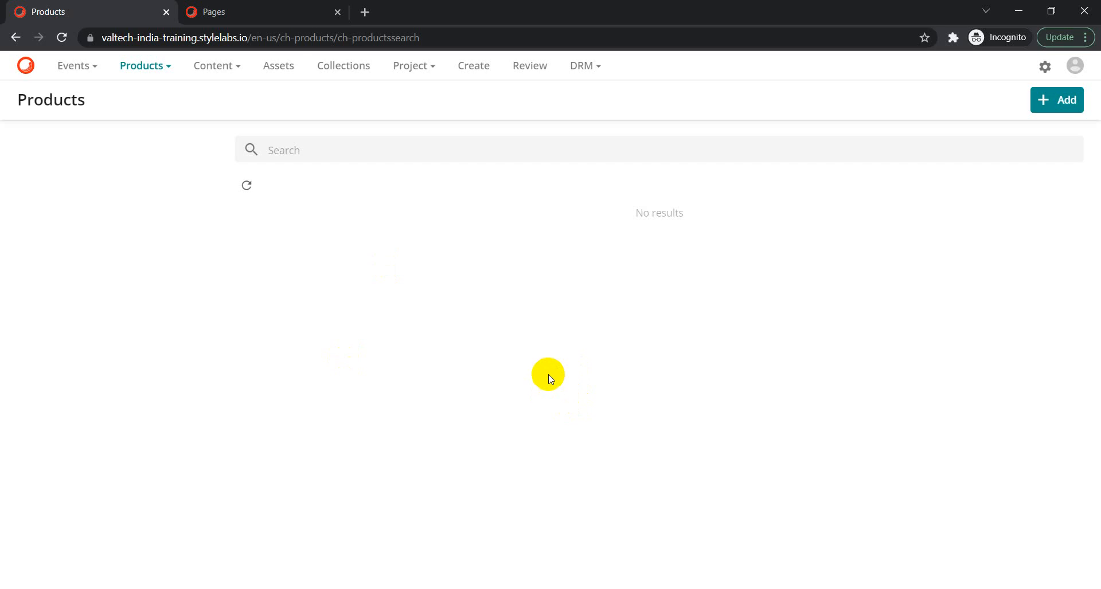
click(72, 16)
click(212, 10)
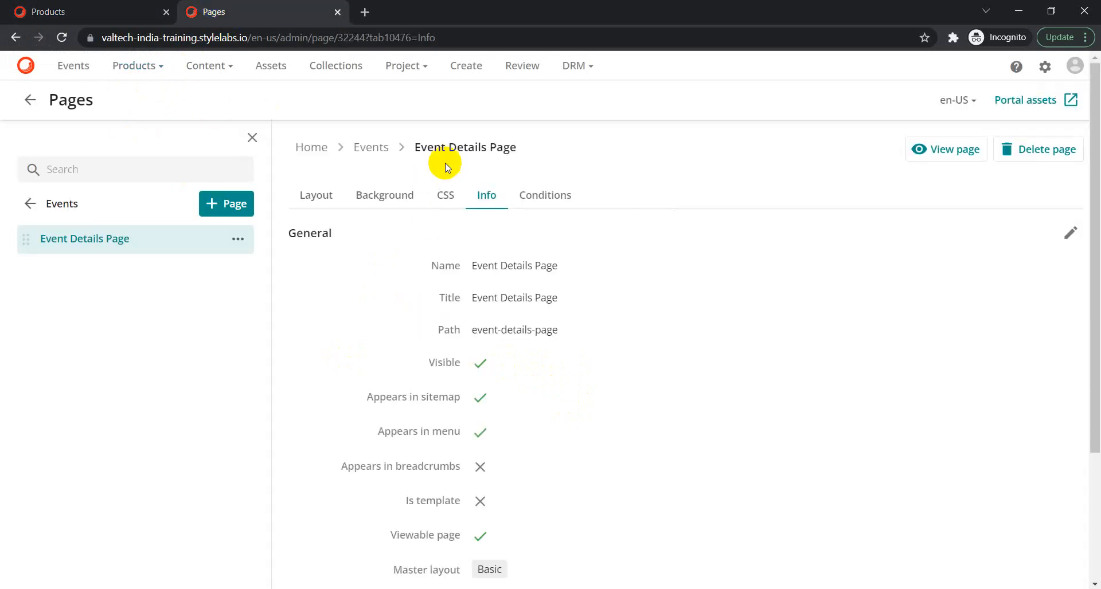
- Add a visible Title component to the row in Header zone (left) of the Event Details Page layout
click(315, 198)
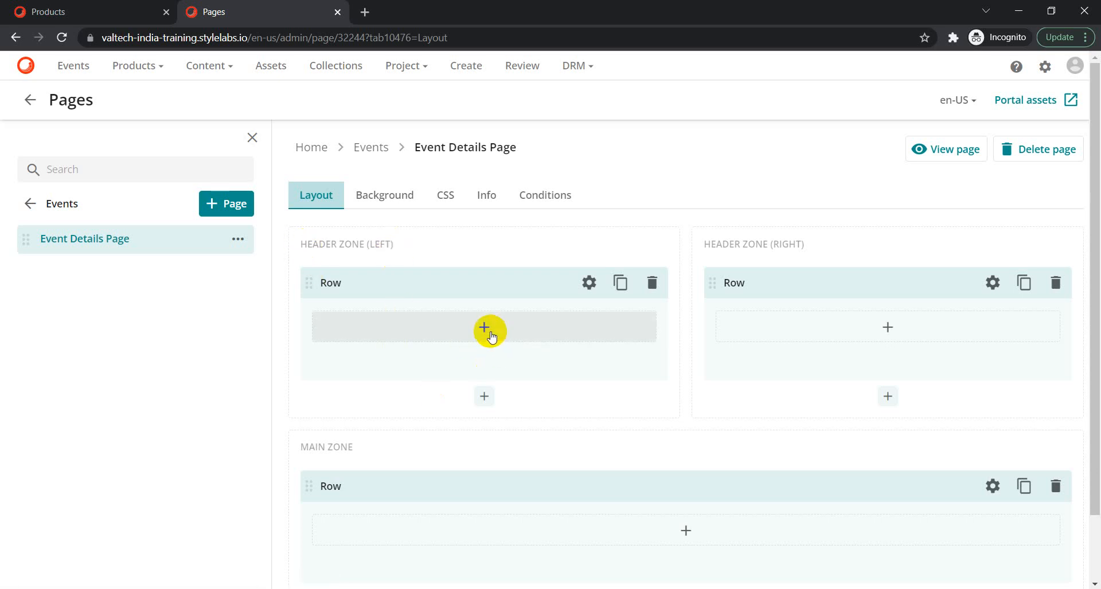
click(488, 329)
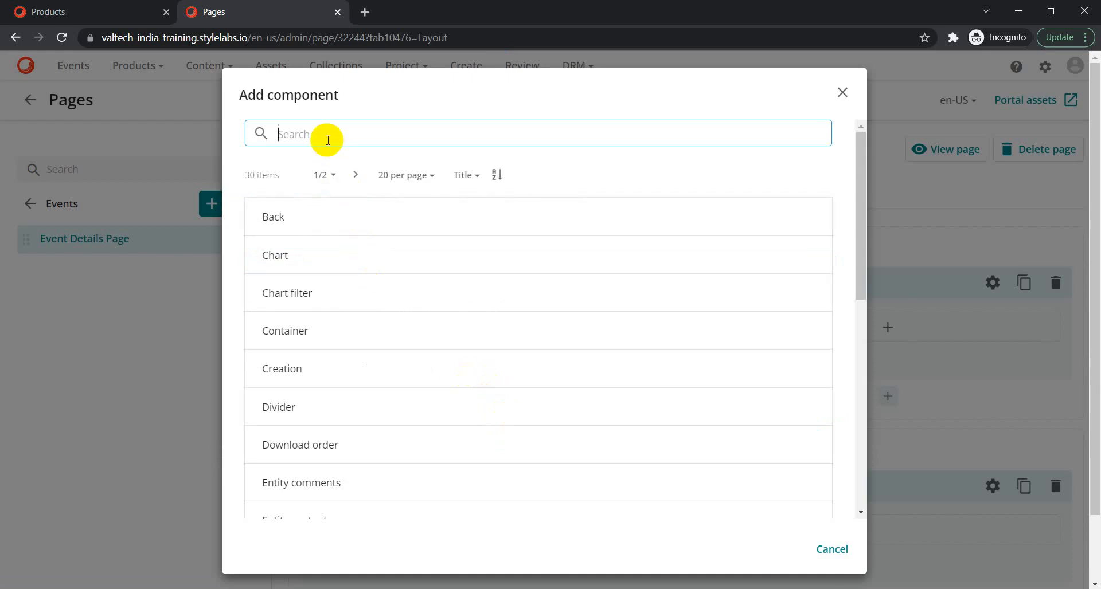
key(Return)
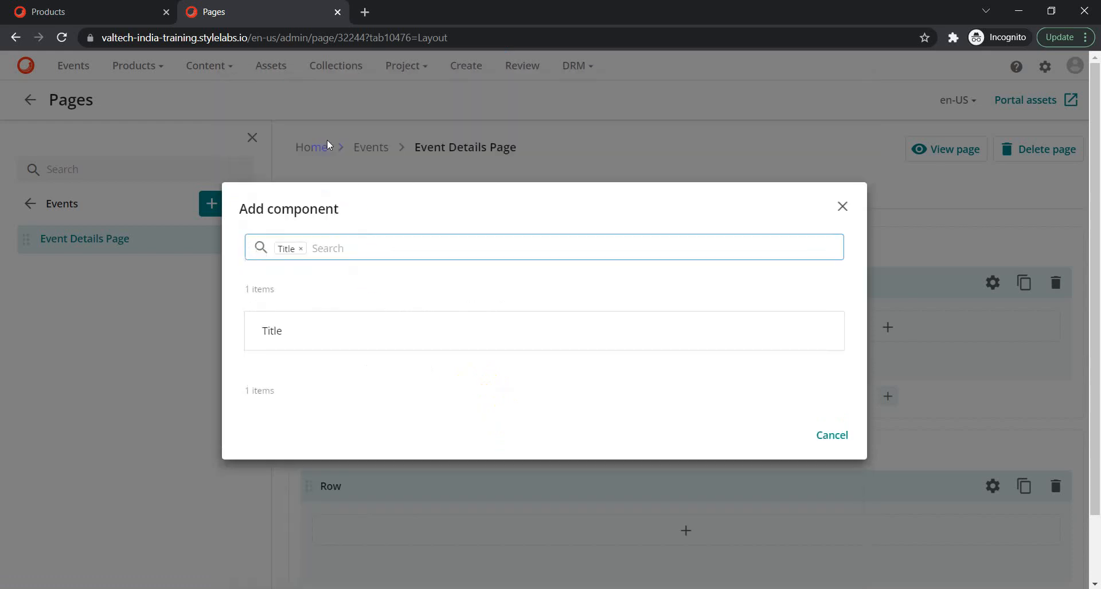
click(274, 337)
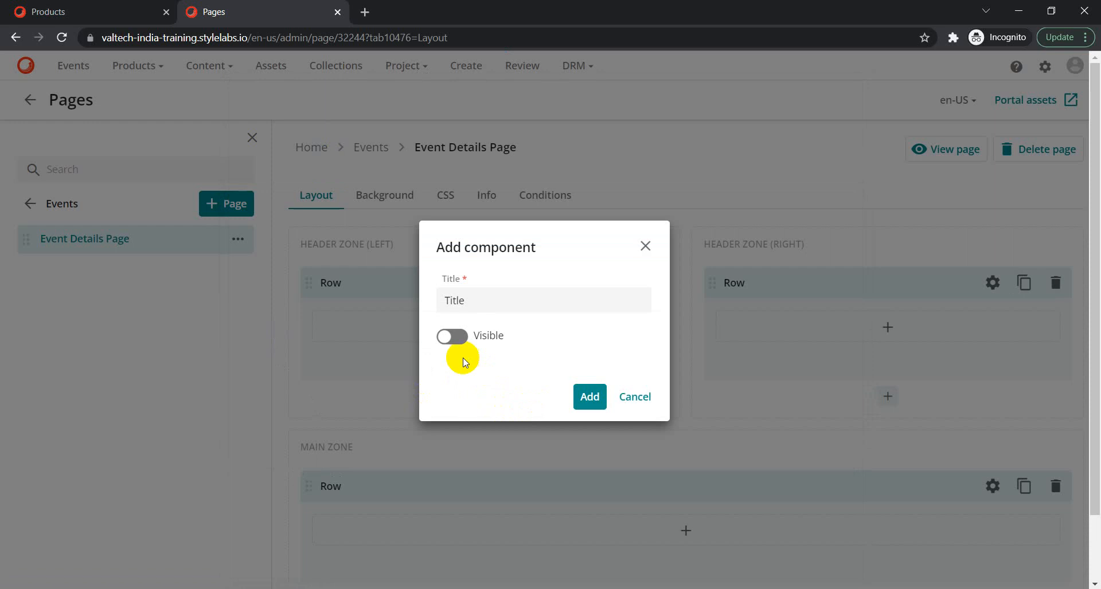
click(456, 338)
click(597, 397)
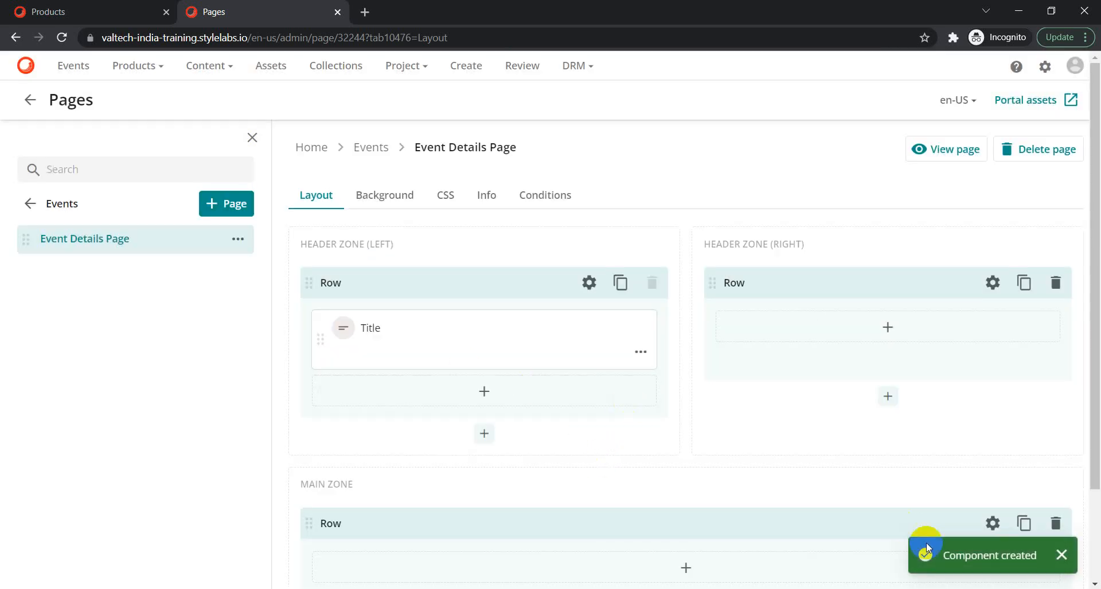
- Open the Event Details Page in the portal to check its header, and return to its layout
click(66, 12)
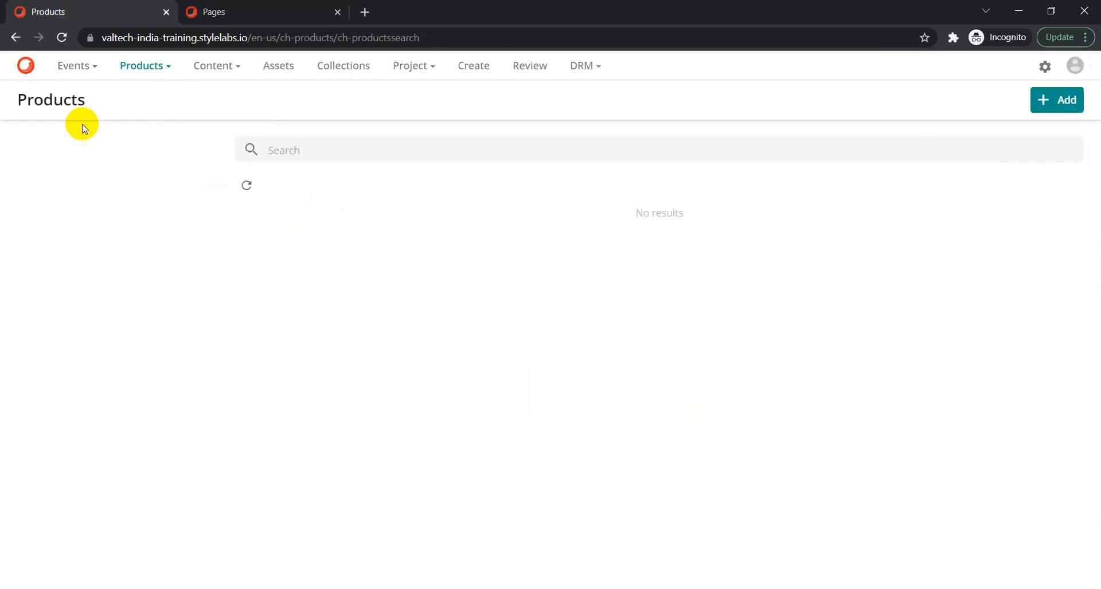
click(73, 69)
click(92, 99)
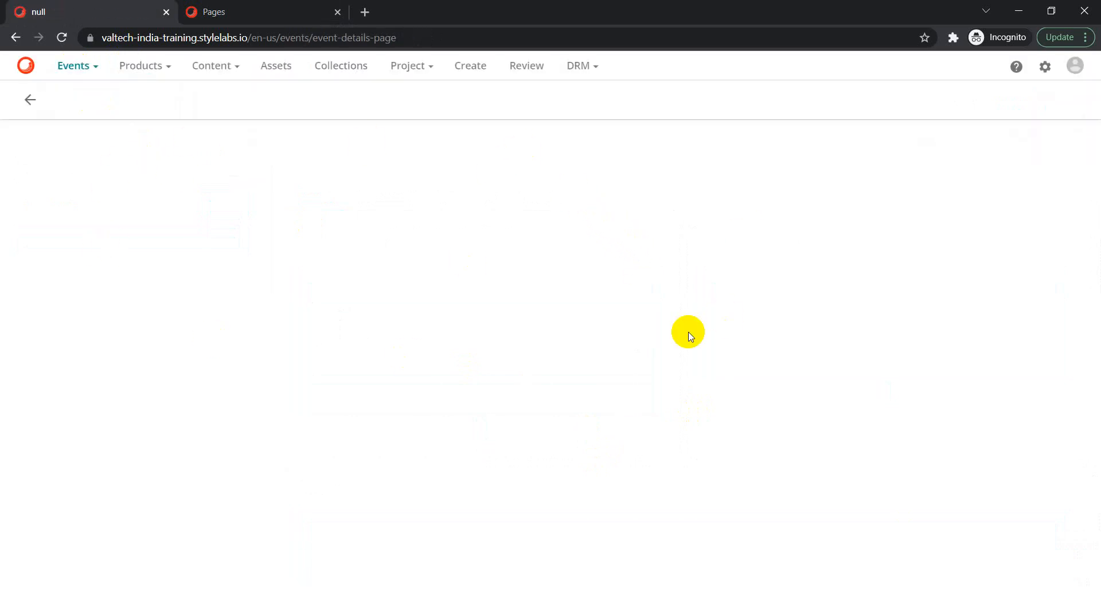
click(249, 9)
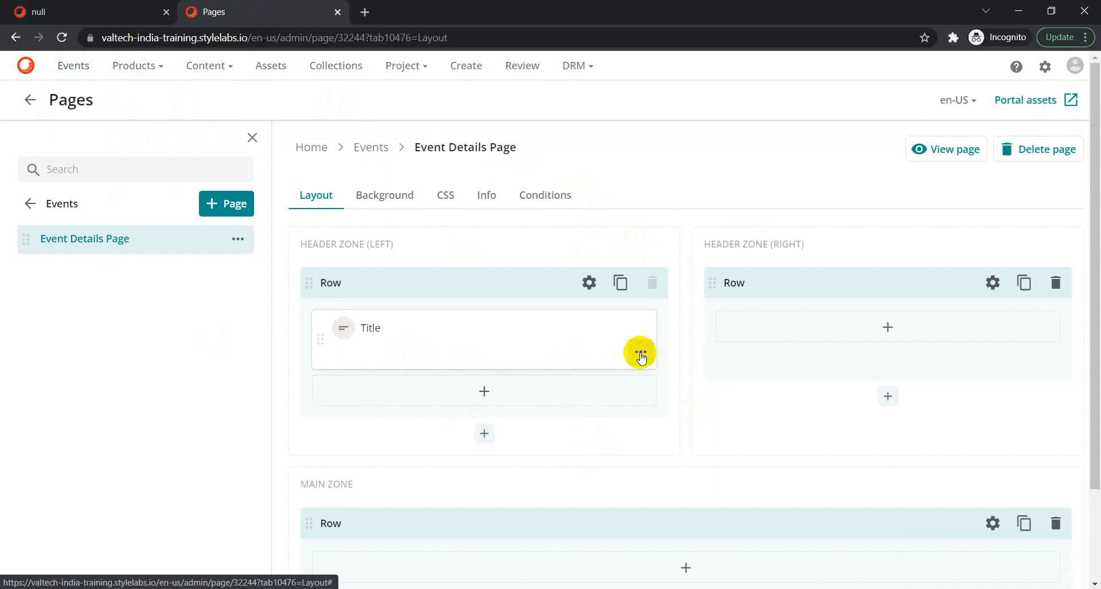
- Save the Title component's settings with Page title as the header type and Heading 1 as the heading size
click(641, 354)
click(591, 388)
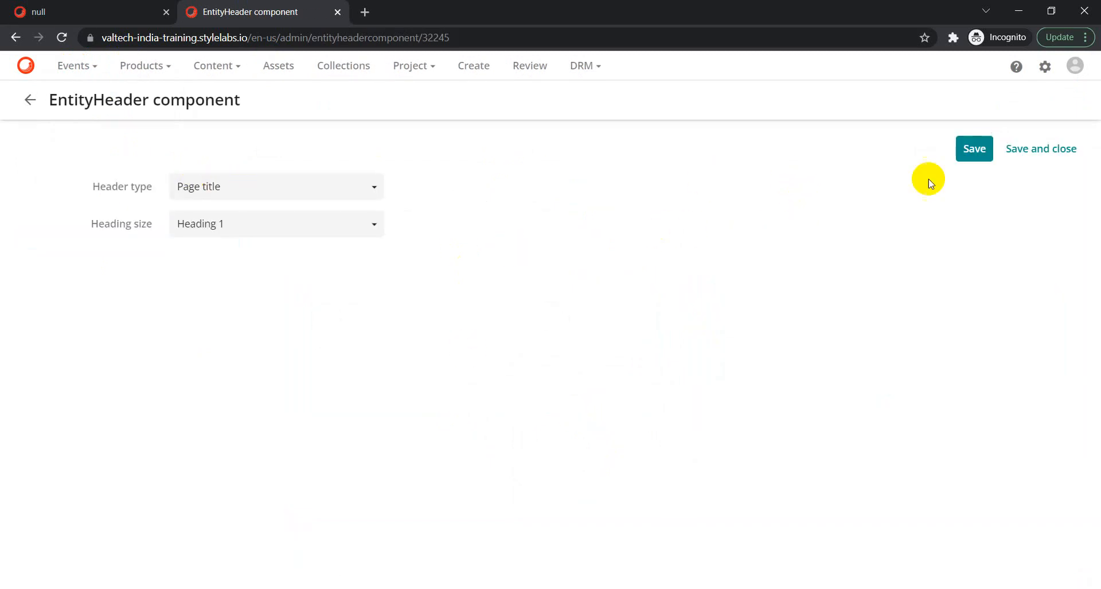
click(978, 149)
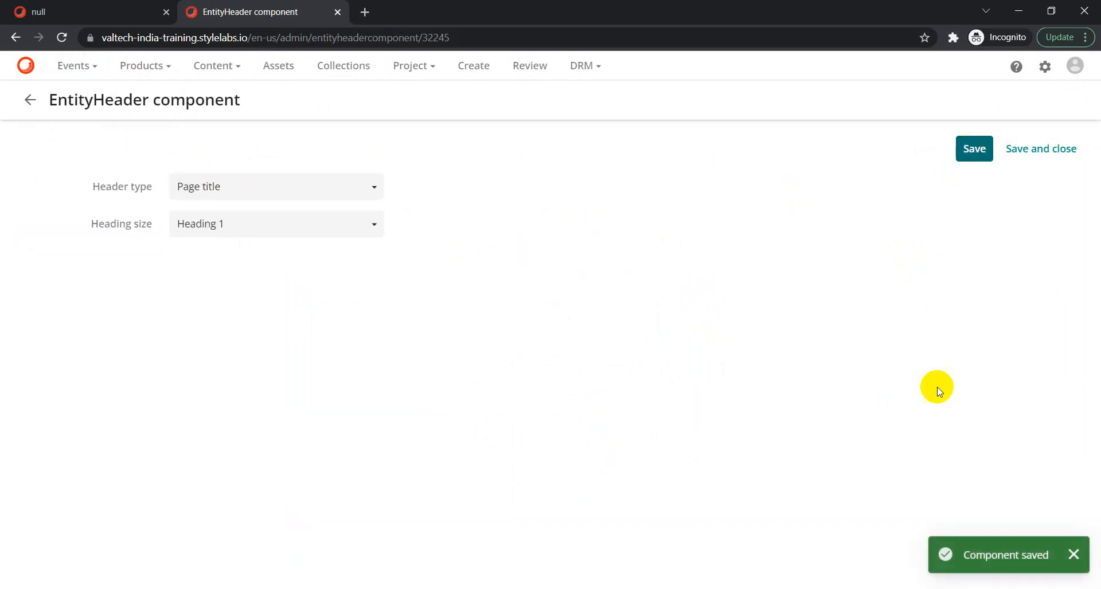
- Reload the Event Details Page in the portal to check its title, and return to the Title component's settings
click(78, 12)
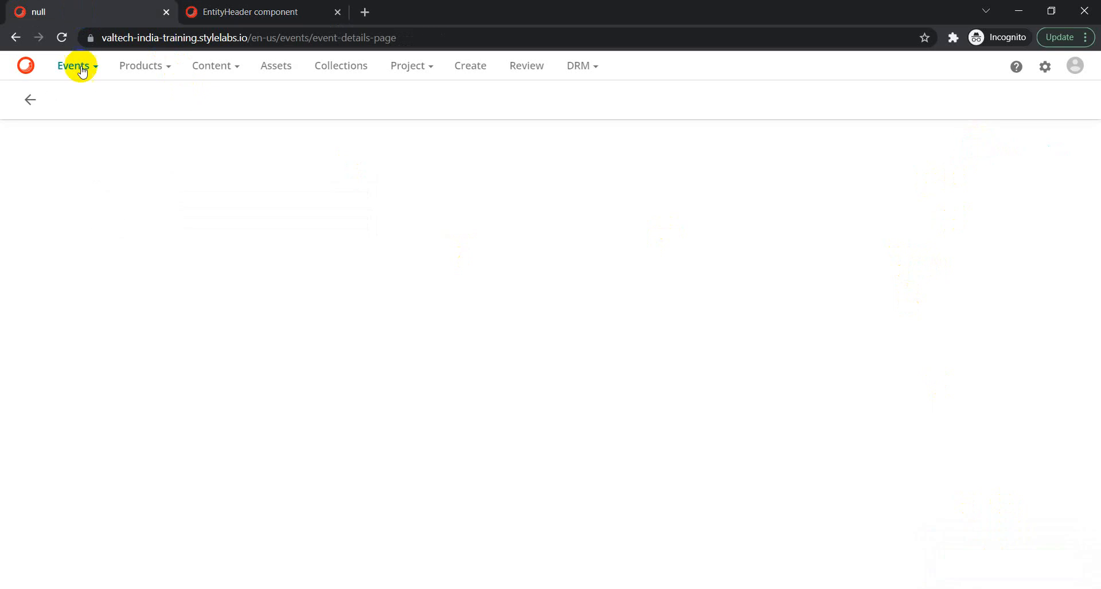
click(62, 38)
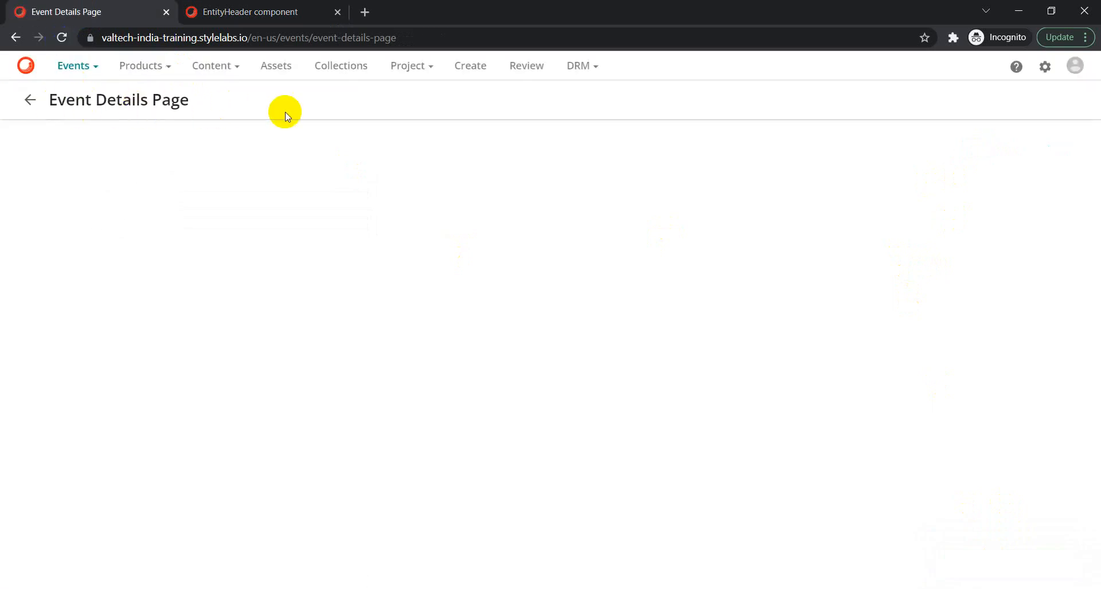
click(246, 13)
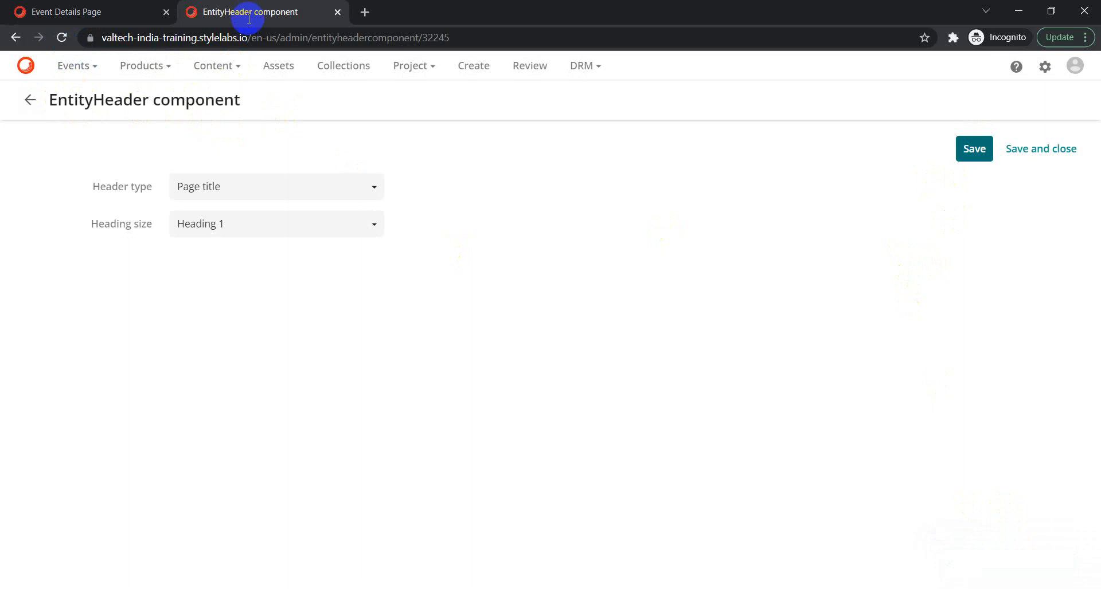
- Return to the Event Details Page layout and add a visible HTML component below the Title in Header zone (left)
click(26, 99)
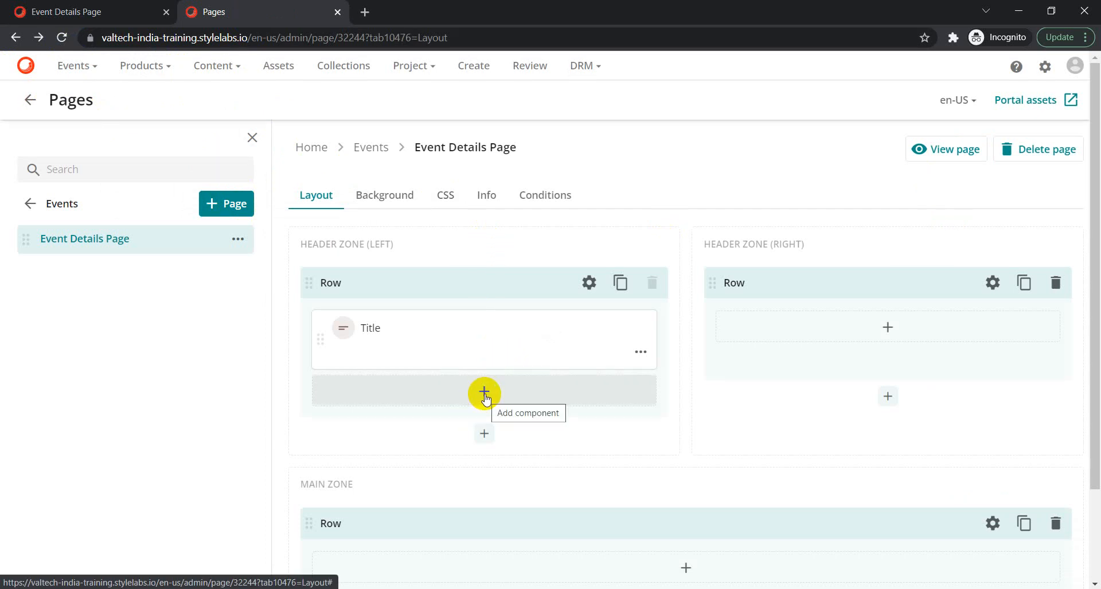
click(484, 395)
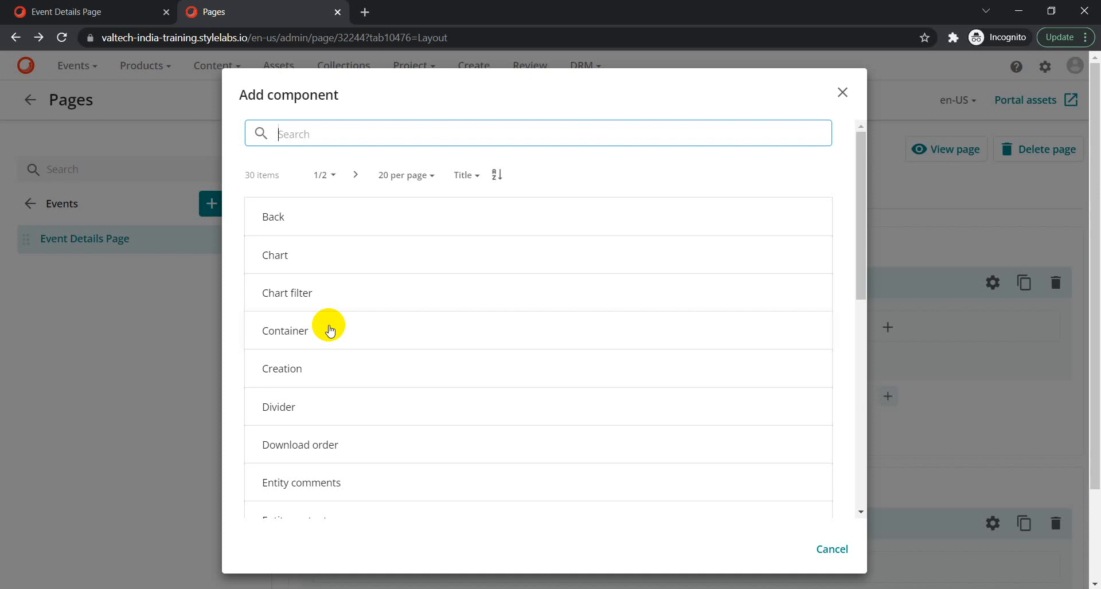
scroll(335, 339, down, 3)
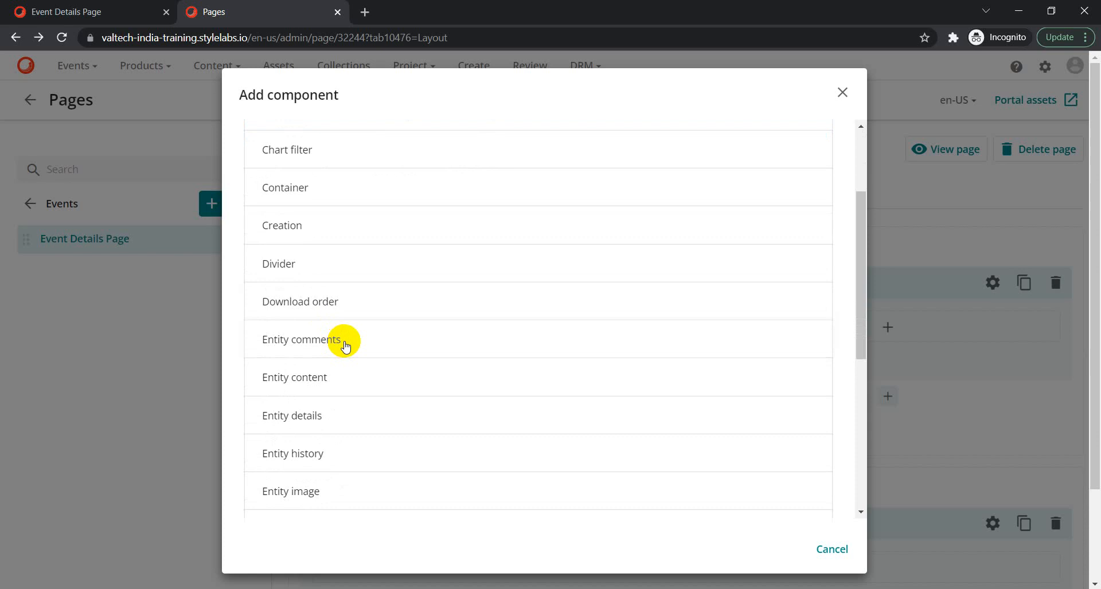
scroll(345, 348, down, 1)
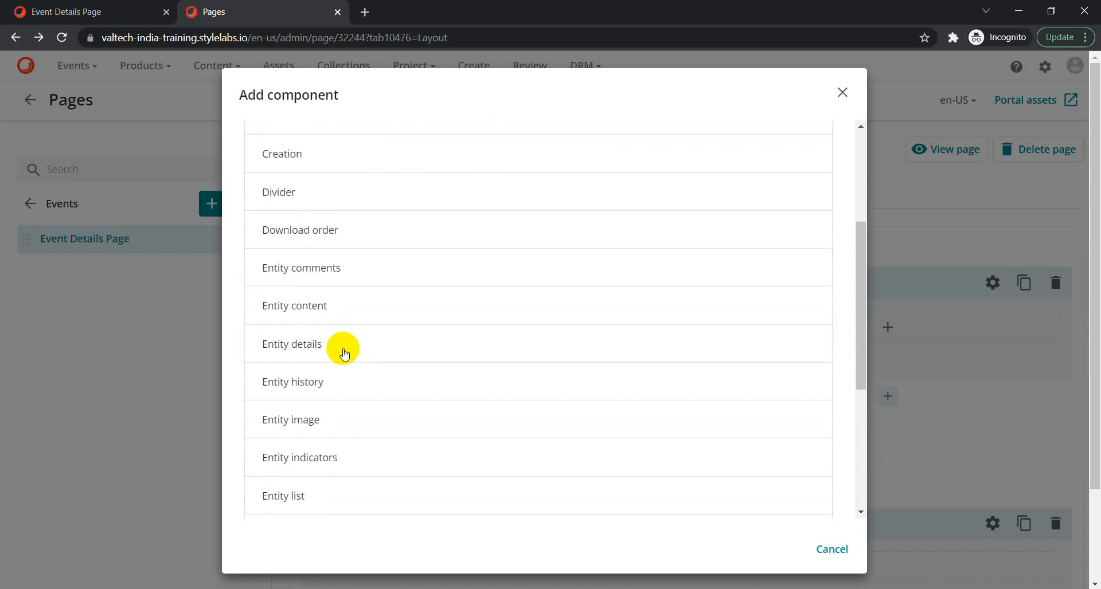
scroll(338, 357, down, 1)
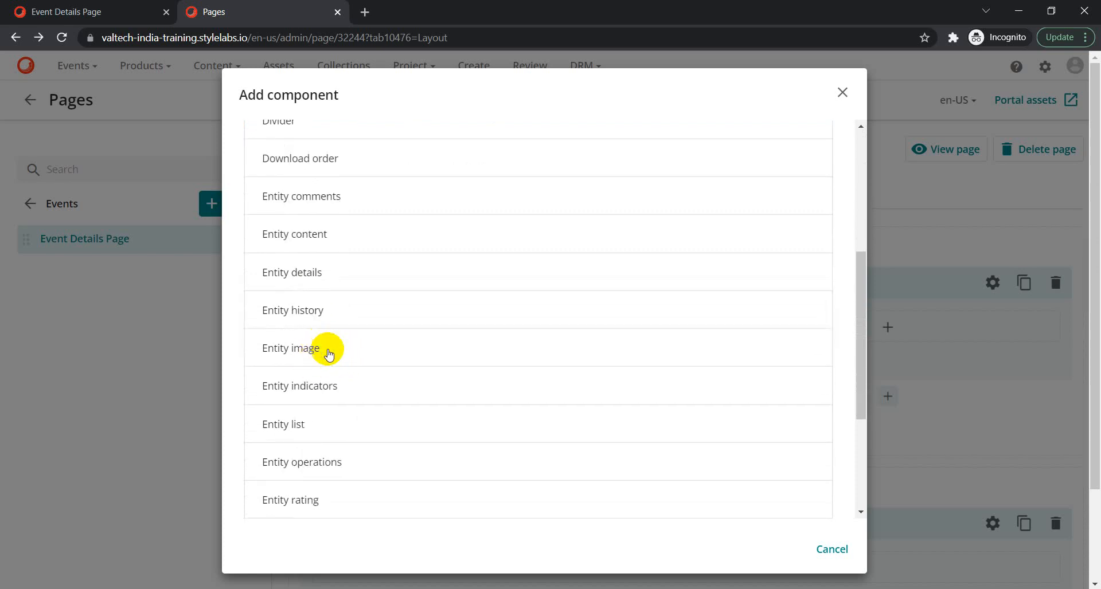
scroll(328, 356, down, 2)
scroll(327, 357, down, 1)
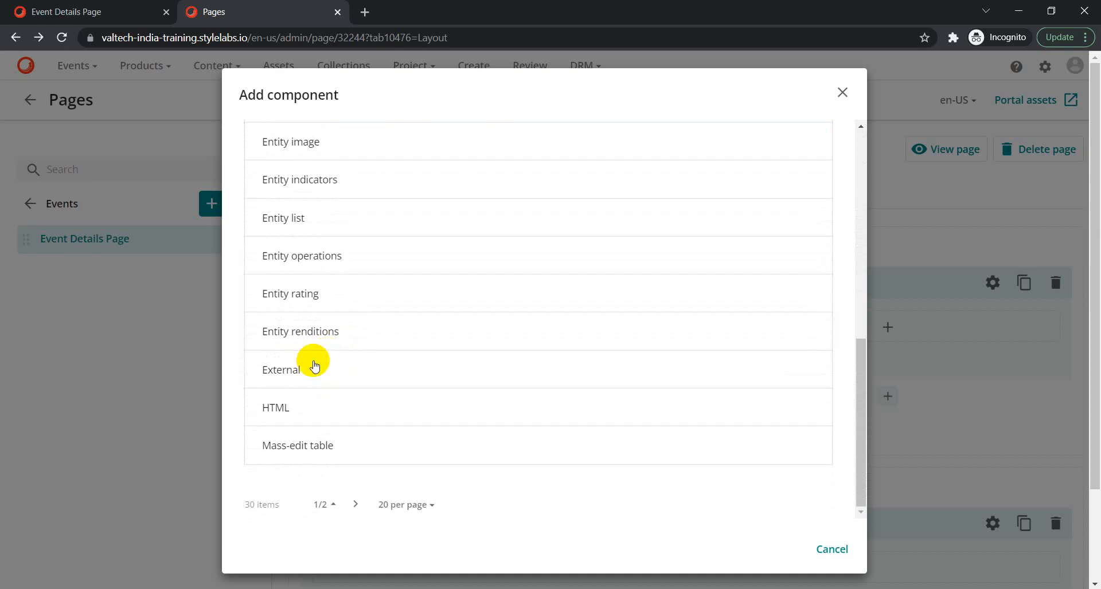
click(276, 410)
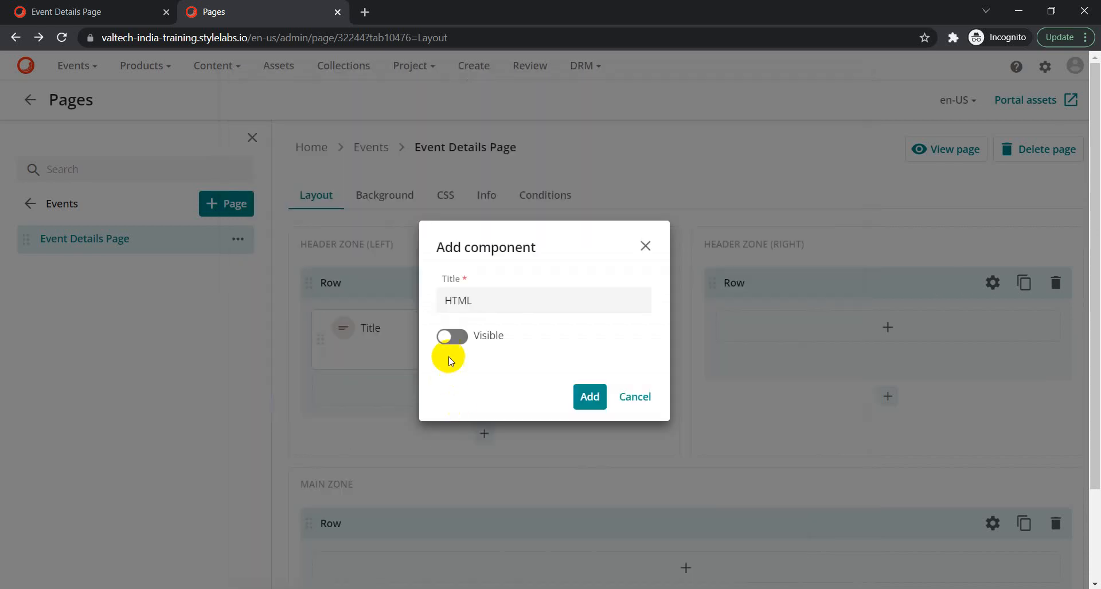
click(452, 340)
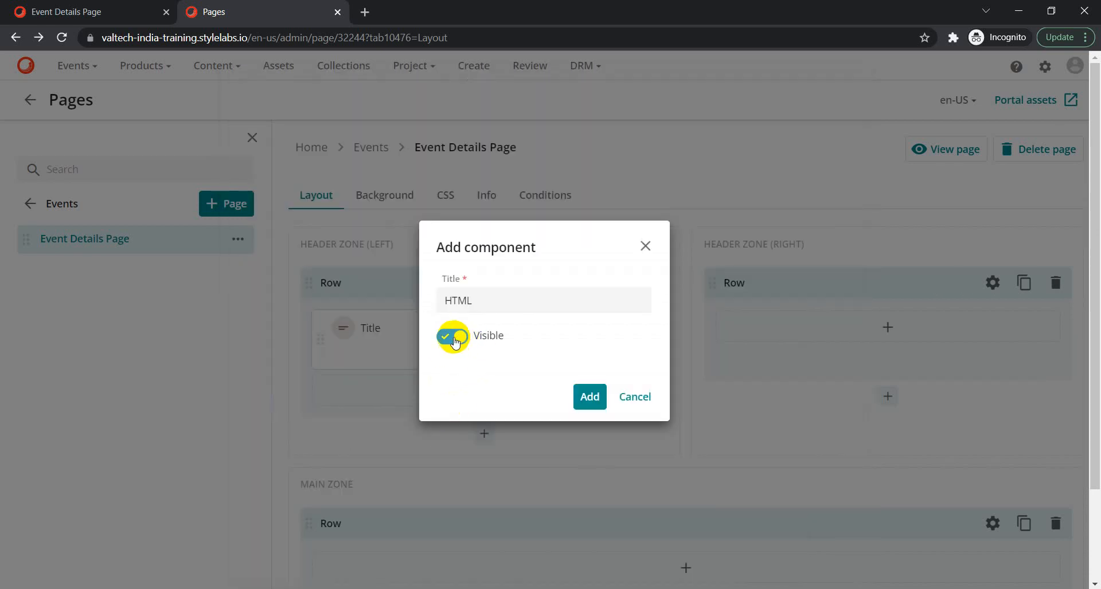
click(590, 398)
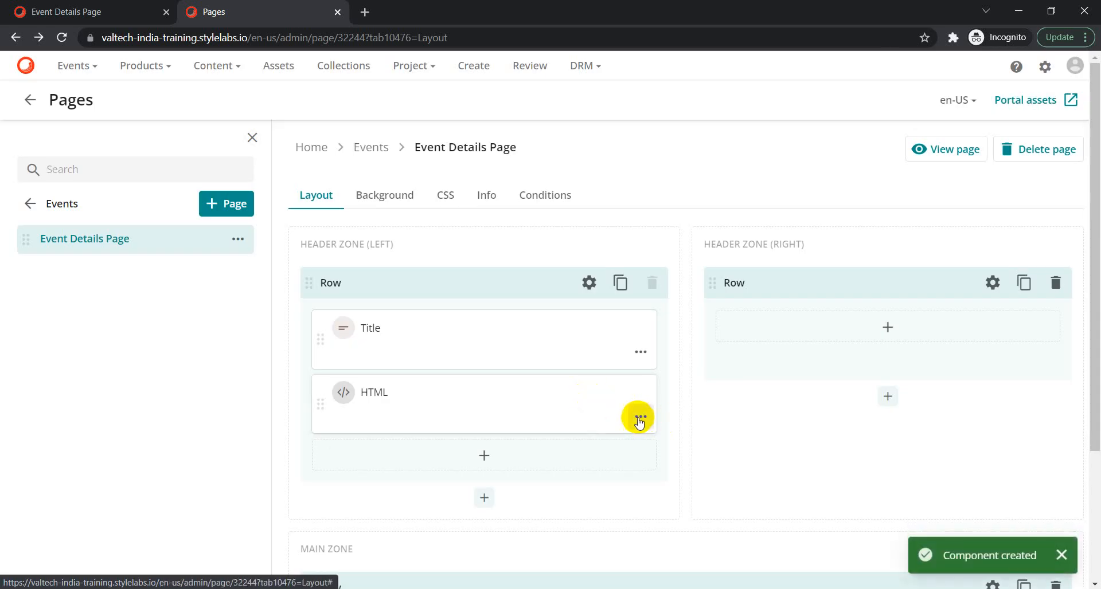
- Enter "Welcome to Sitecore Content Hub" in bold as the HTML component's content and save it
click(639, 422)
click(593, 450)
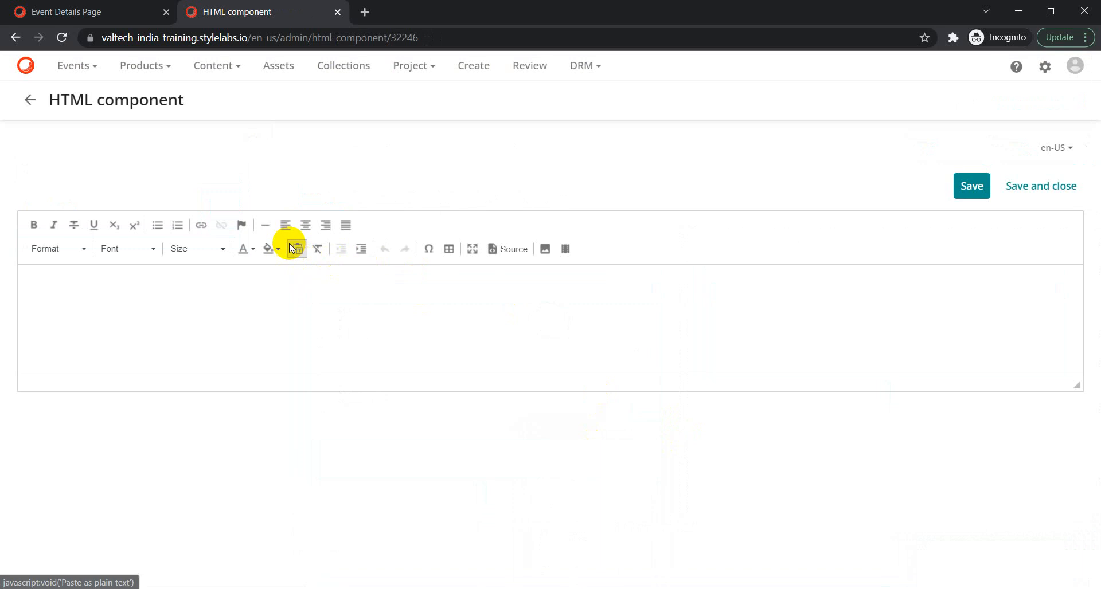
click(270, 312)
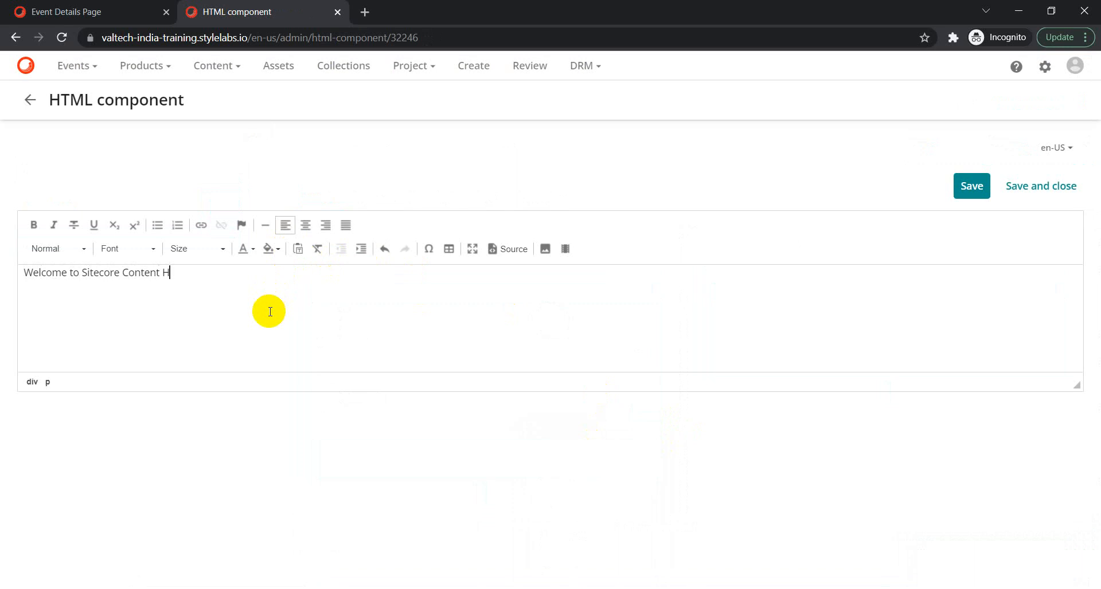
key(ctrl+a)
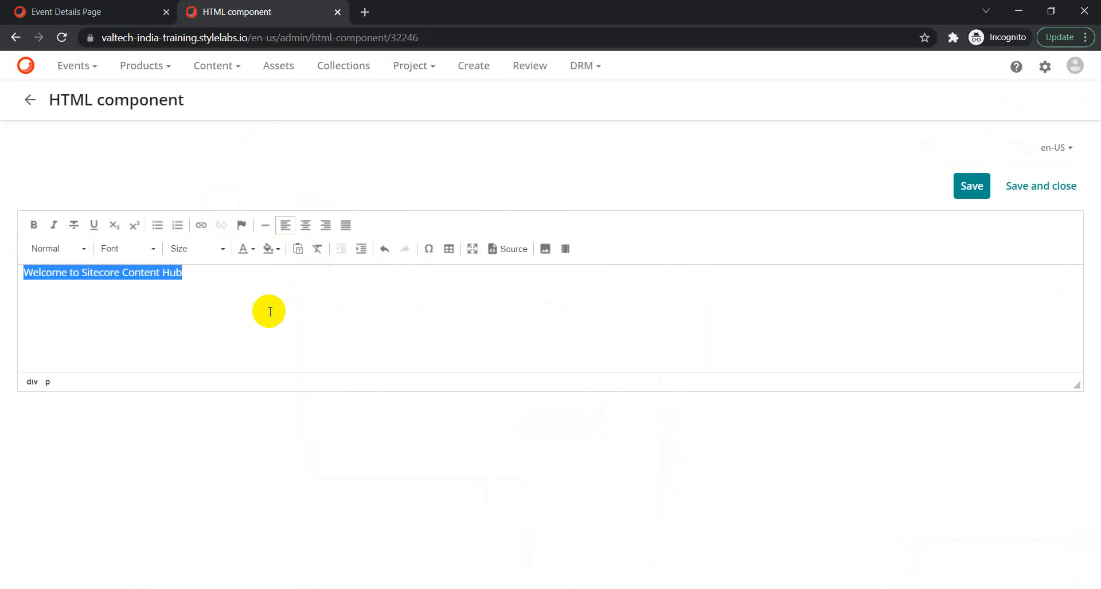
click(34, 225)
click(971, 185)
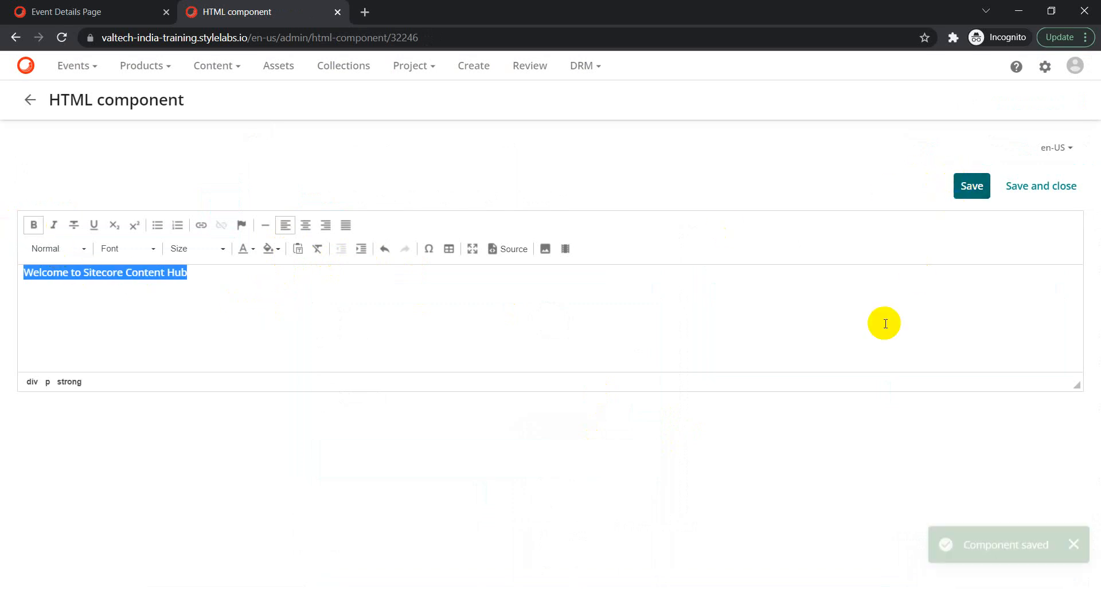
- Reload the Event Details Page in the portal to check the welcome text in its header, and return to the page layout
click(69, 12)
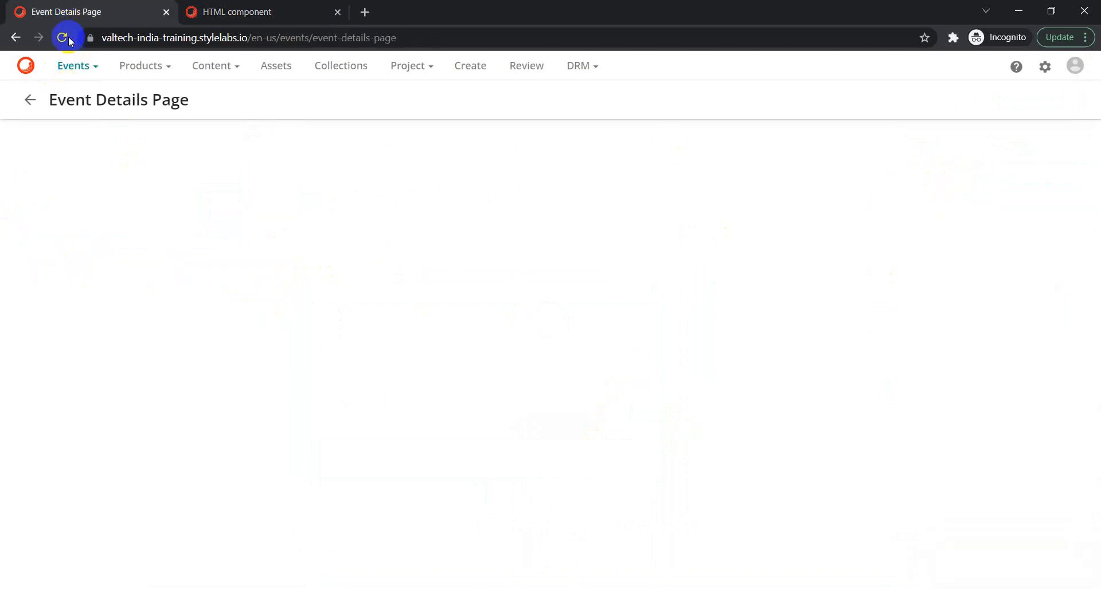
click(61, 37)
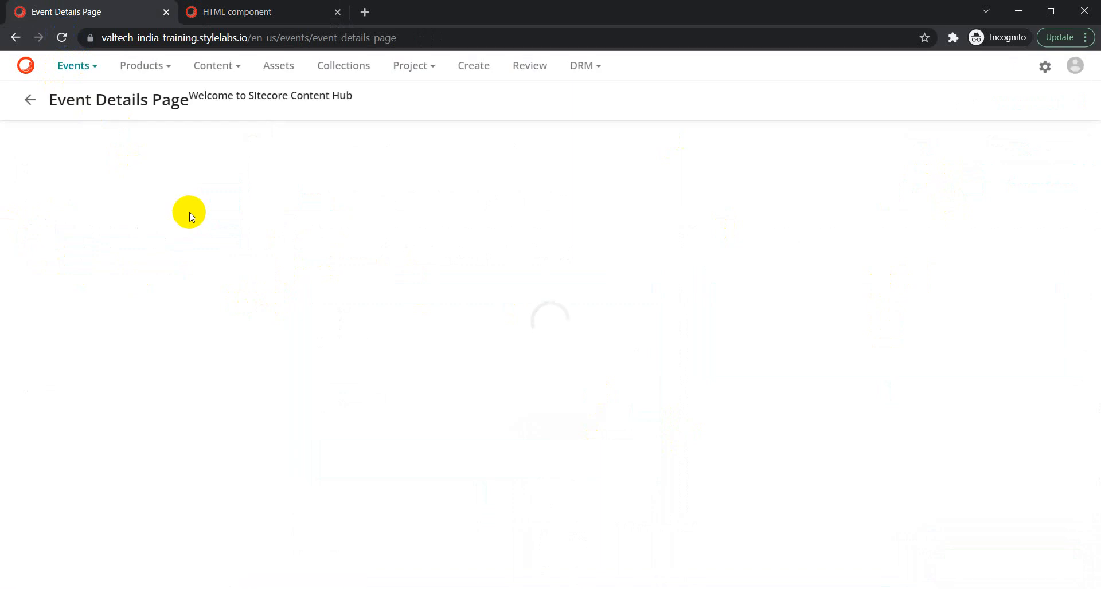
drag(189, 96, 422, 94)
click(371, 224)
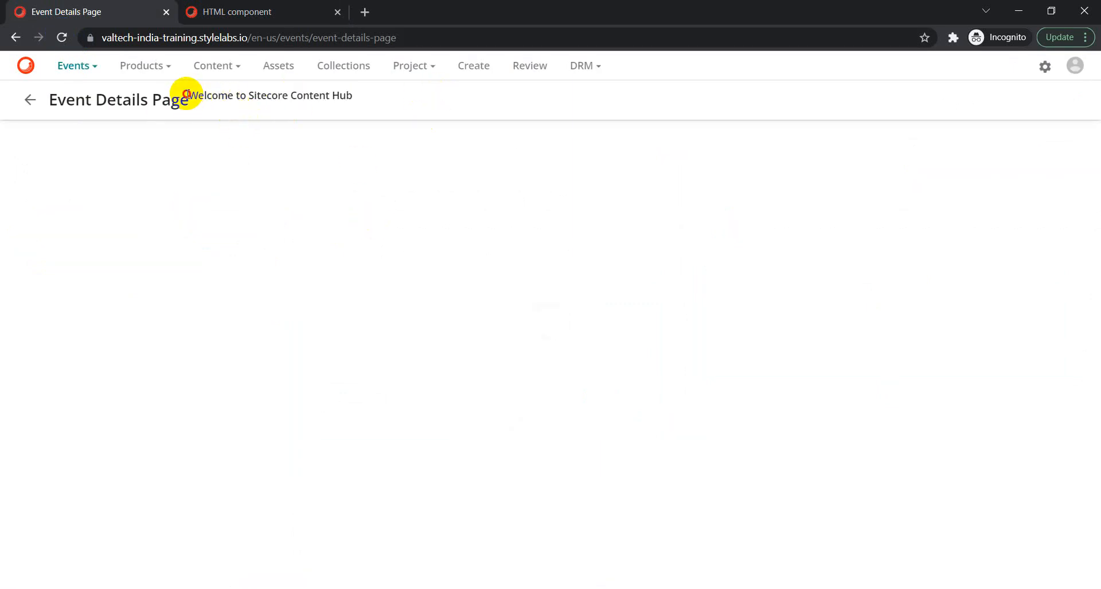
drag(187, 93, 380, 97)
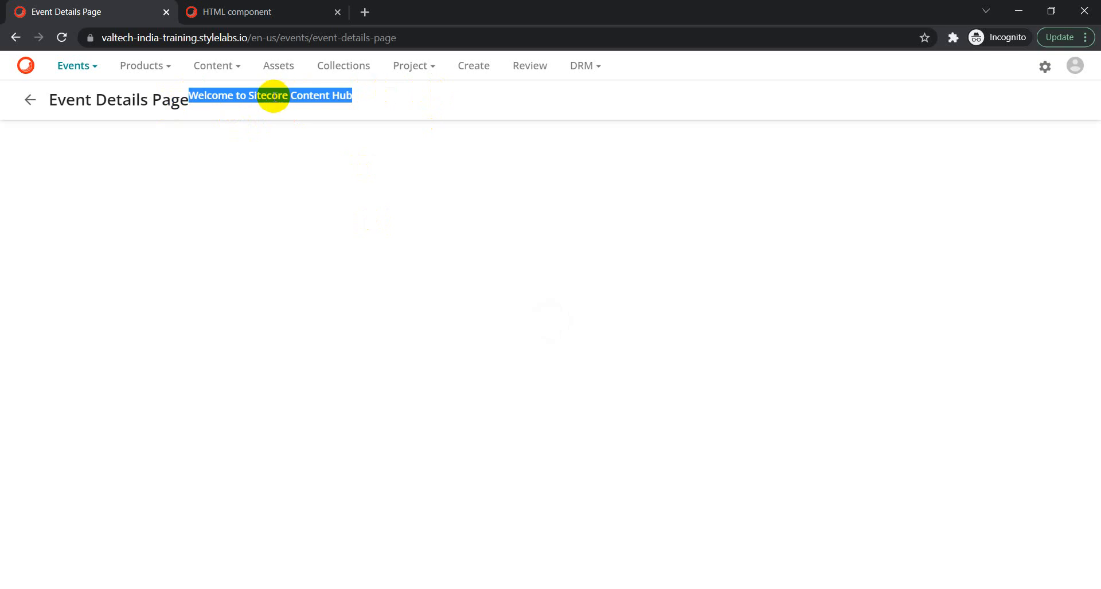
click(251, 11)
click(29, 101)
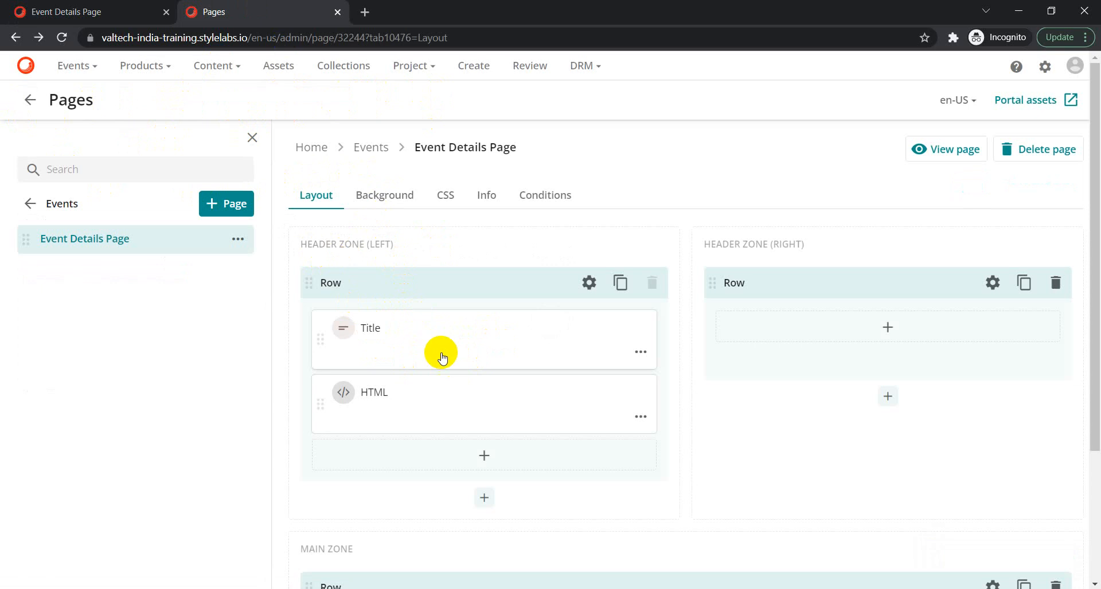
- Move the HTML component from Header zone (left) to the row in the Main zone
scroll(362, 422, down, 1)
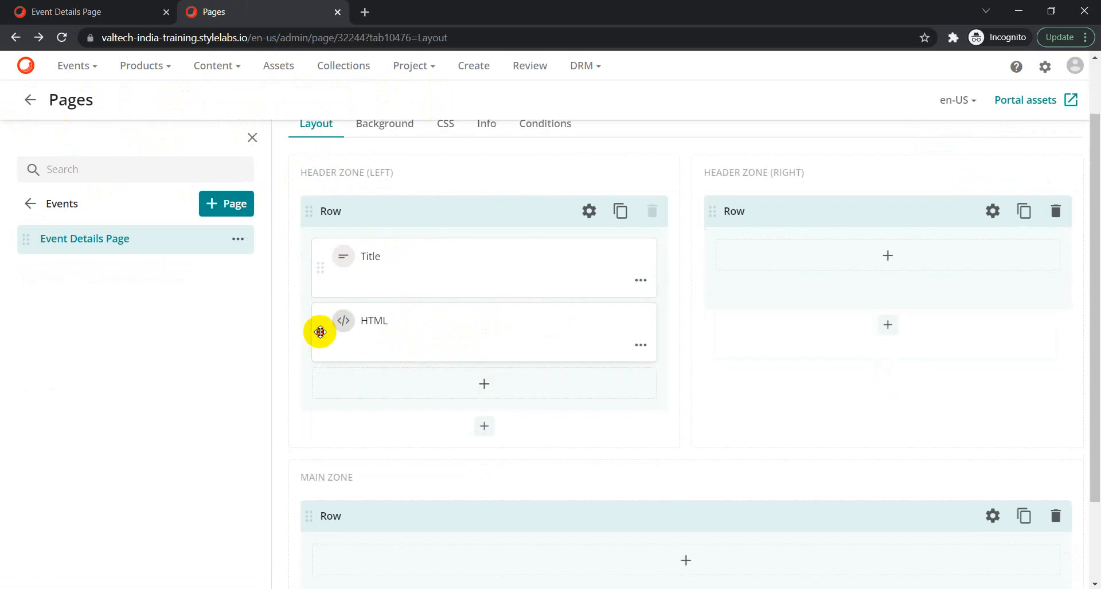
drag(317, 331, 339, 539)
scroll(376, 192, down, 1)
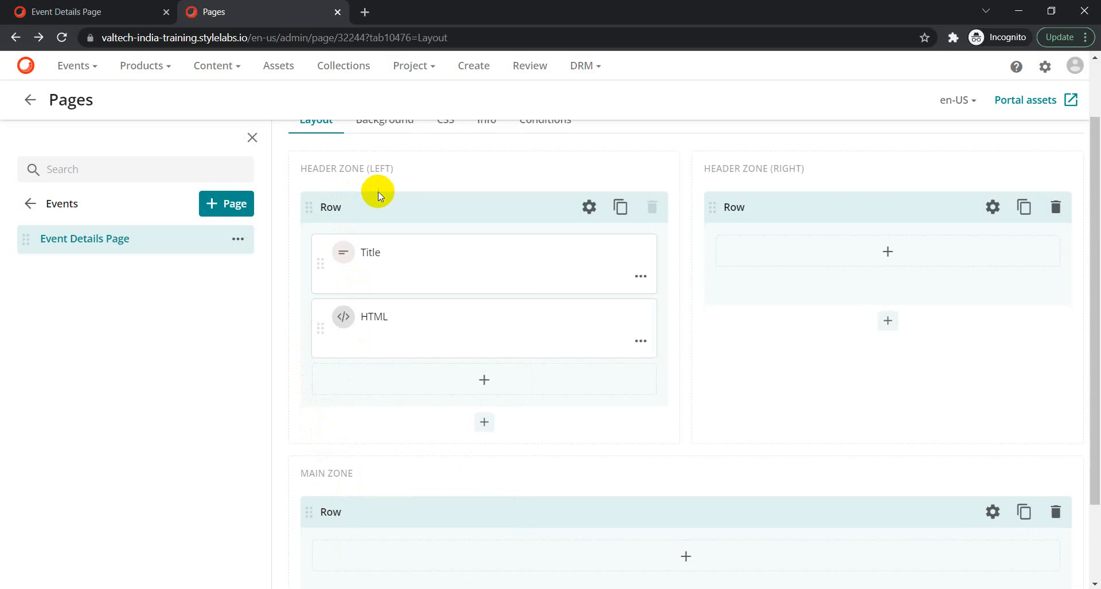
scroll(377, 206, up, 1)
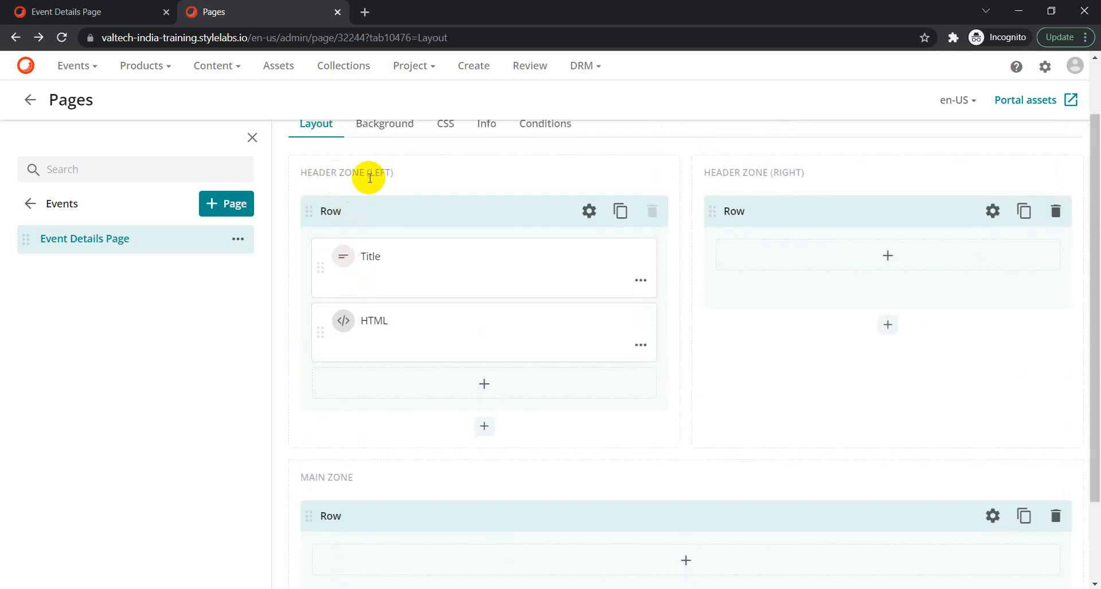
scroll(376, 212, down, 1)
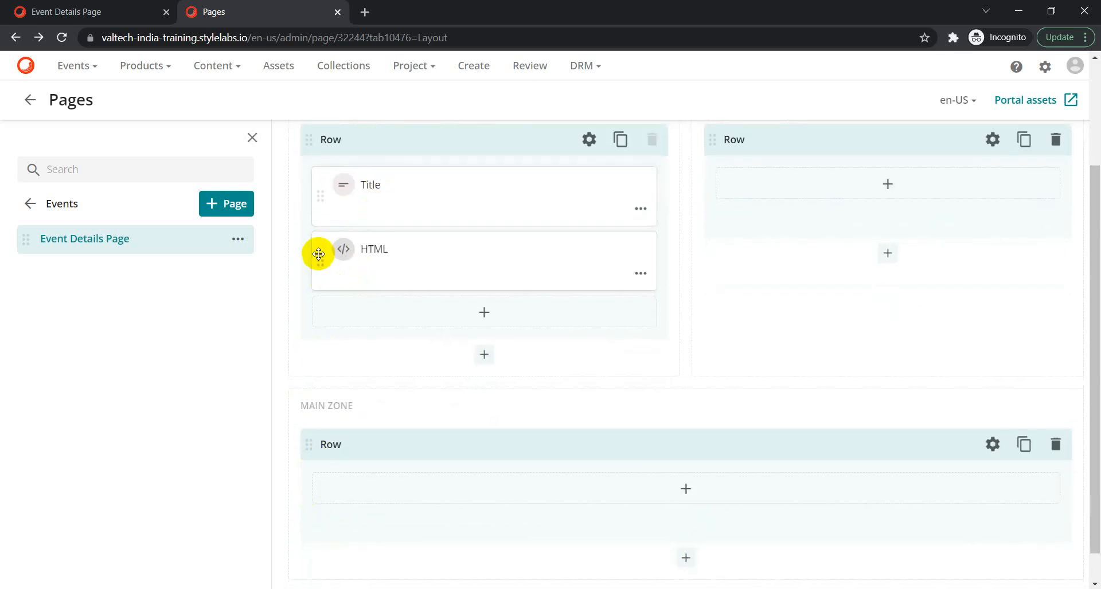
drag(319, 258, 333, 432)
scroll(502, 410, up, 1)
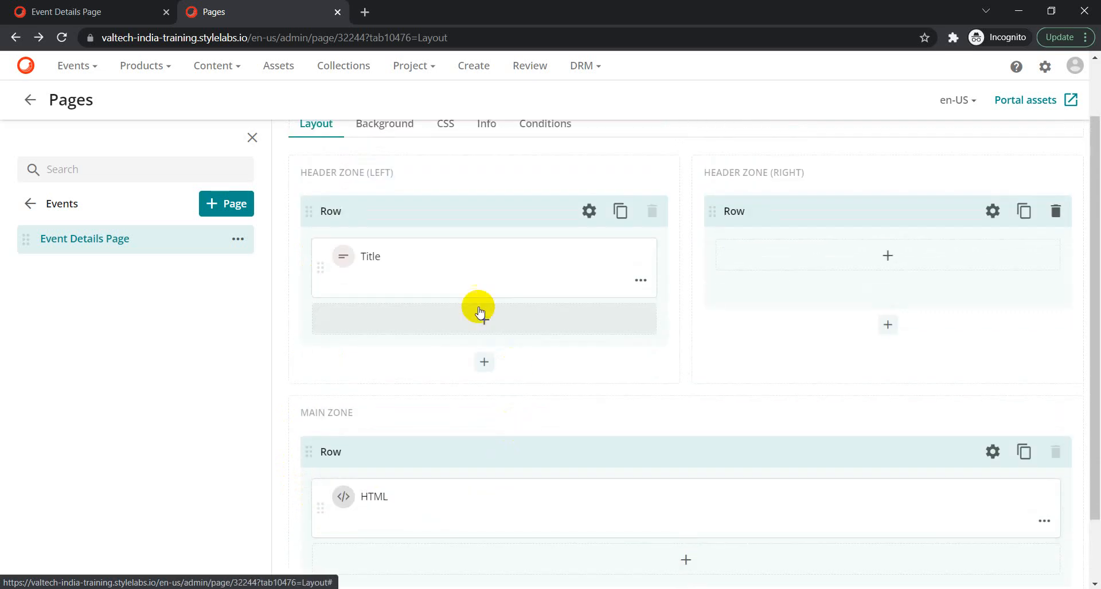
- Reload the Event Details Page in the portal to check the welcome text's new position, and return to the layout
click(81, 11)
click(62, 37)
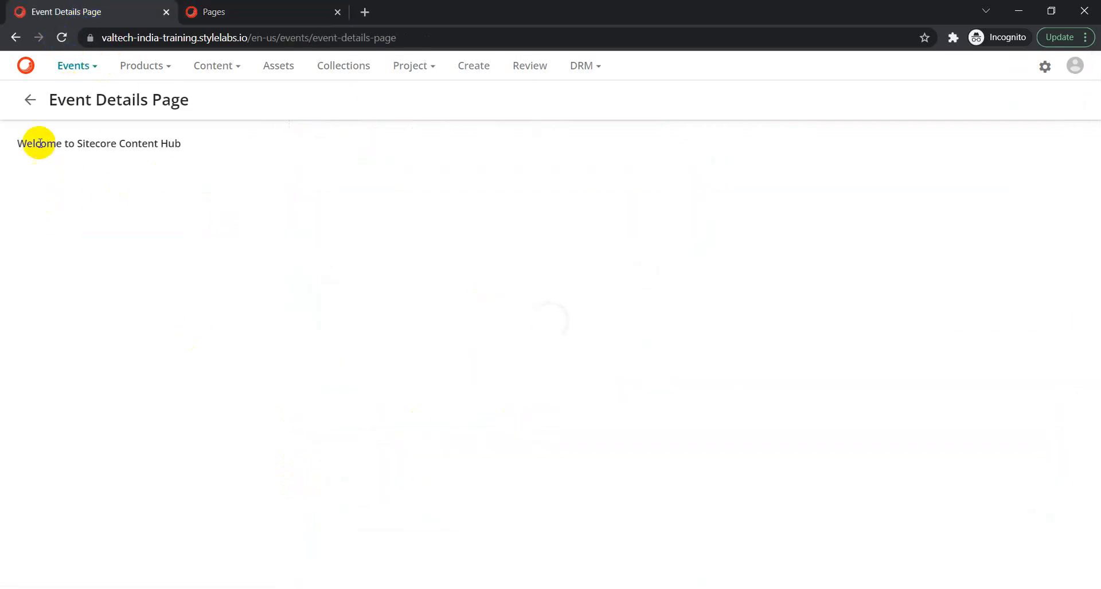
click(233, 15)
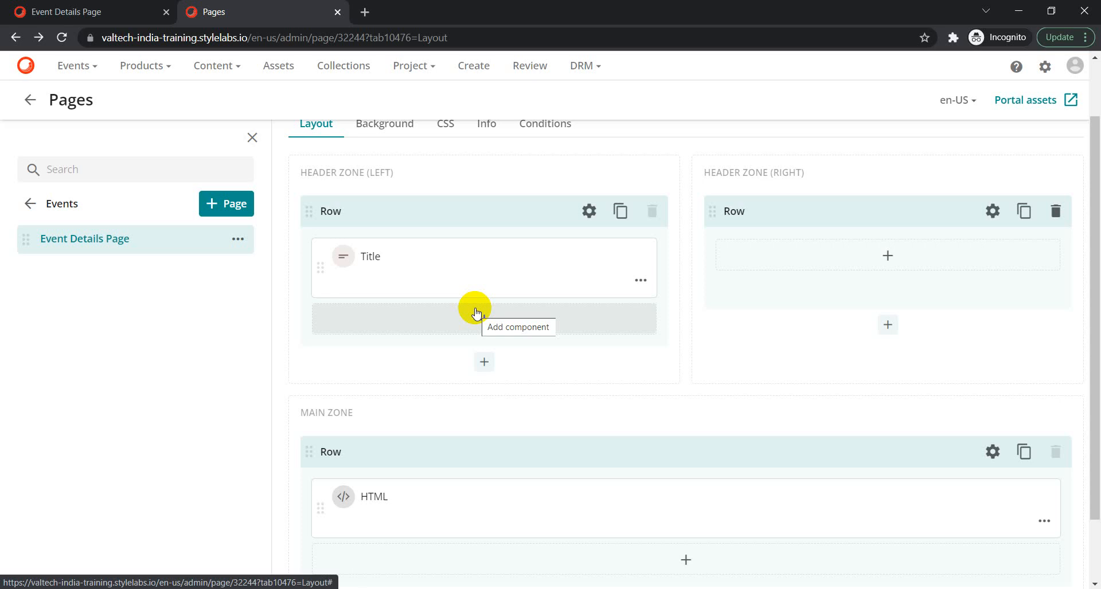
- Add a visible Entity details component with UI visibility Always below the HTML component in the Main zone row
scroll(499, 356, down, 2)
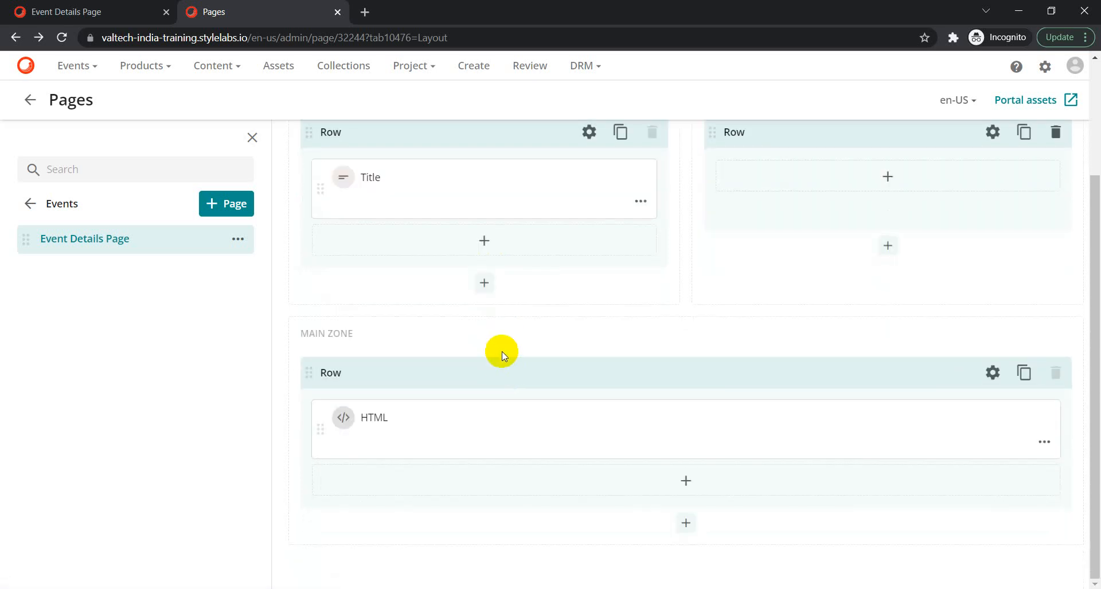
click(685, 481)
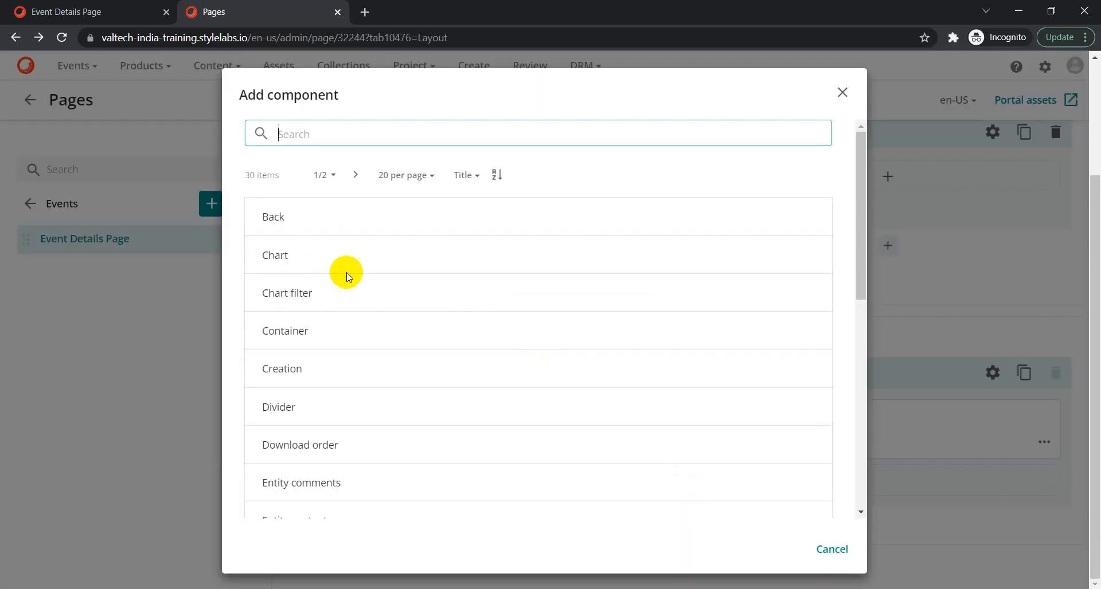
text(entity)
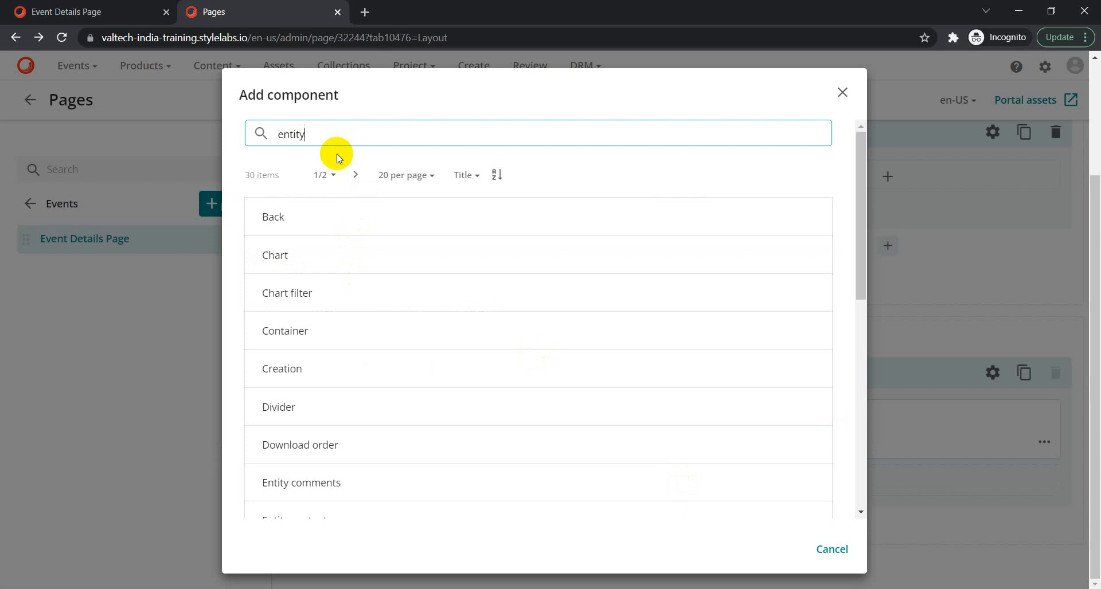
key(Return)
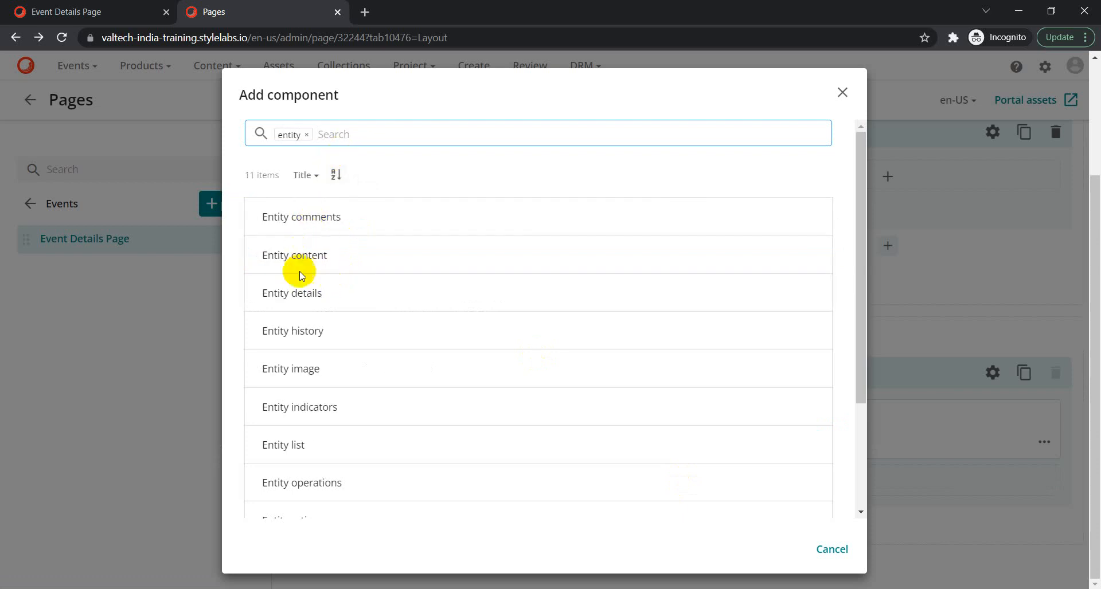
click(287, 293)
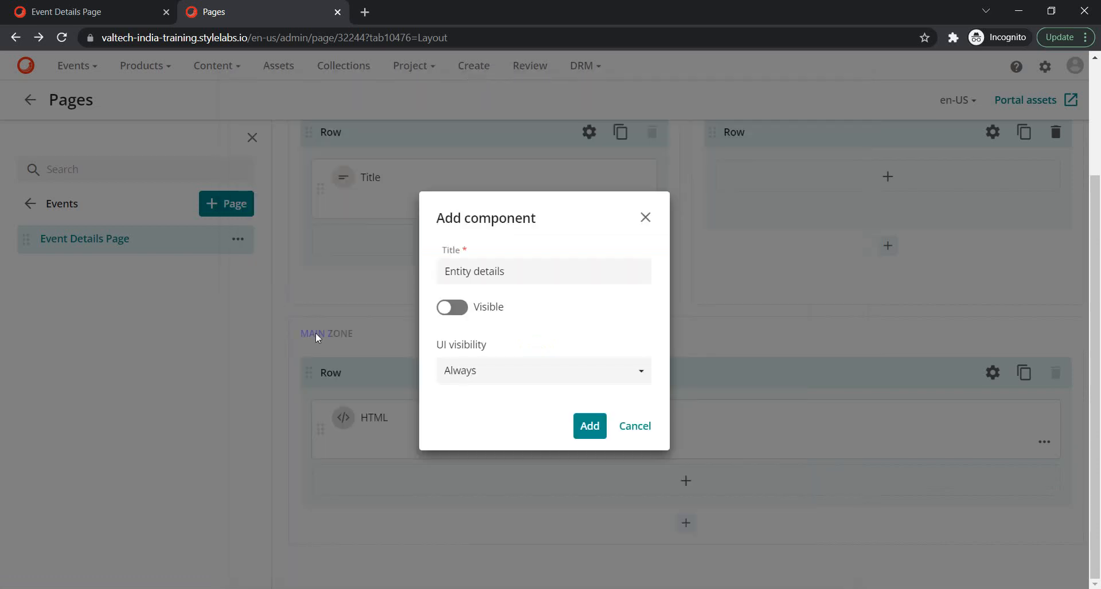
click(451, 308)
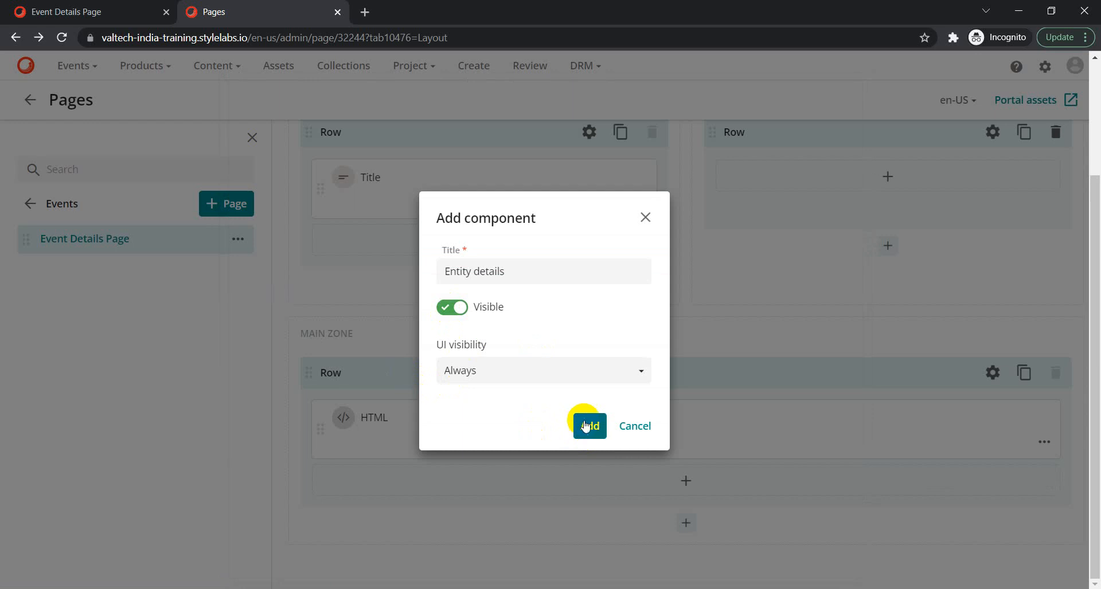
click(585, 426)
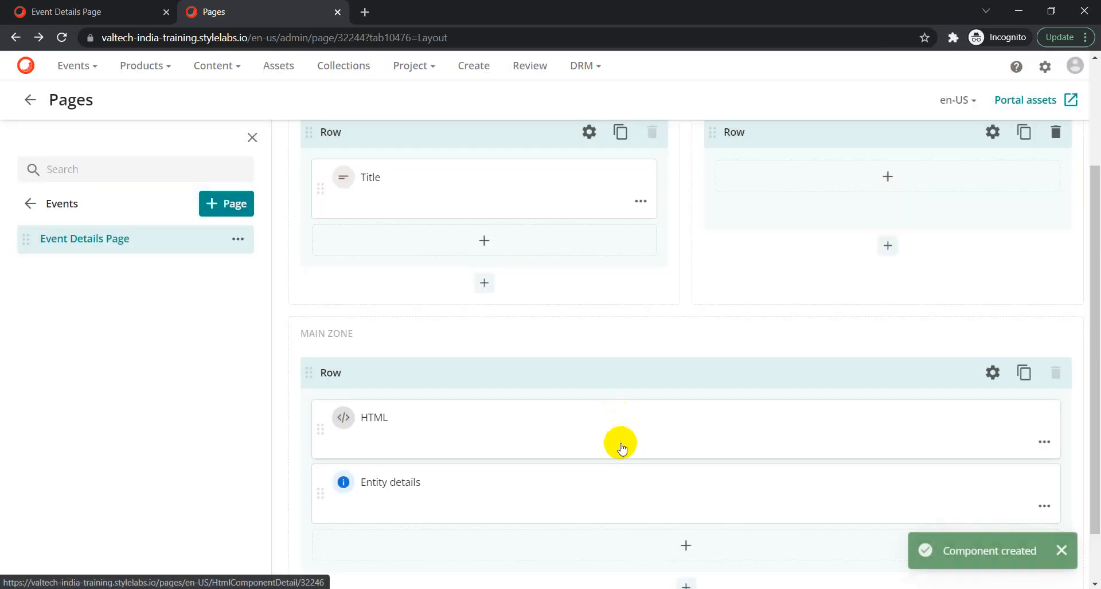
- Reload the Event Details Page in the portal to check the Entity details component, and return to the Main zone layout
click(150, 17)
click(62, 38)
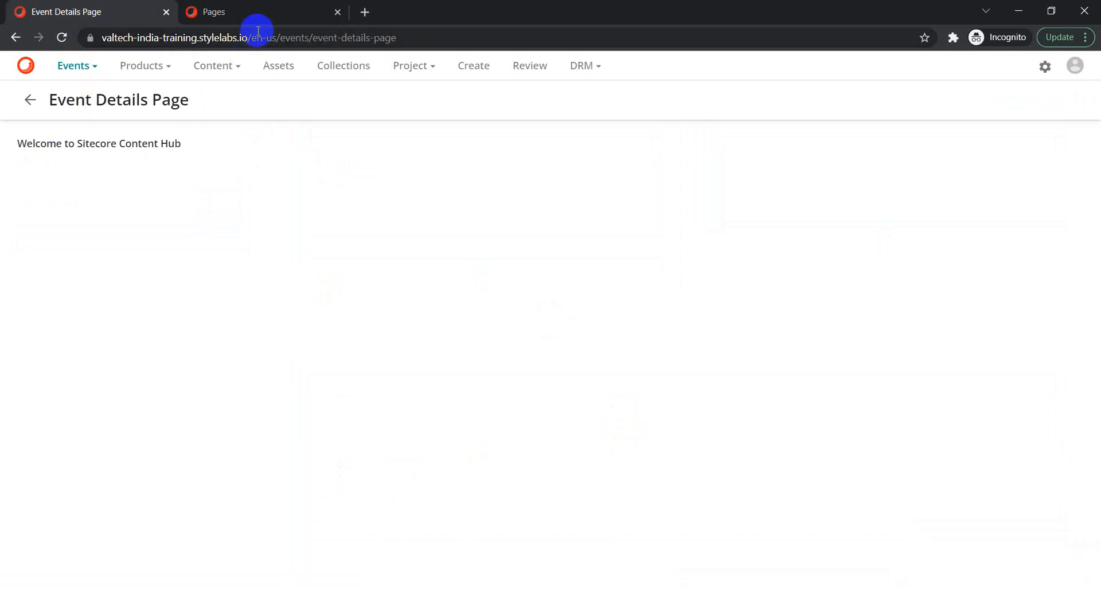
click(248, 11)
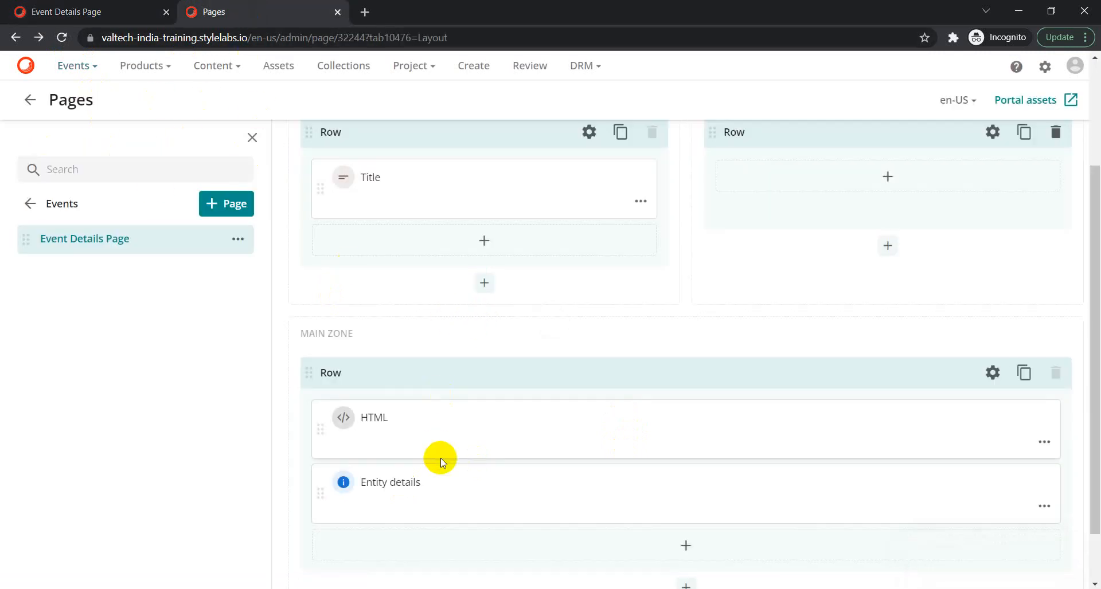
scroll(409, 489, down, 1)
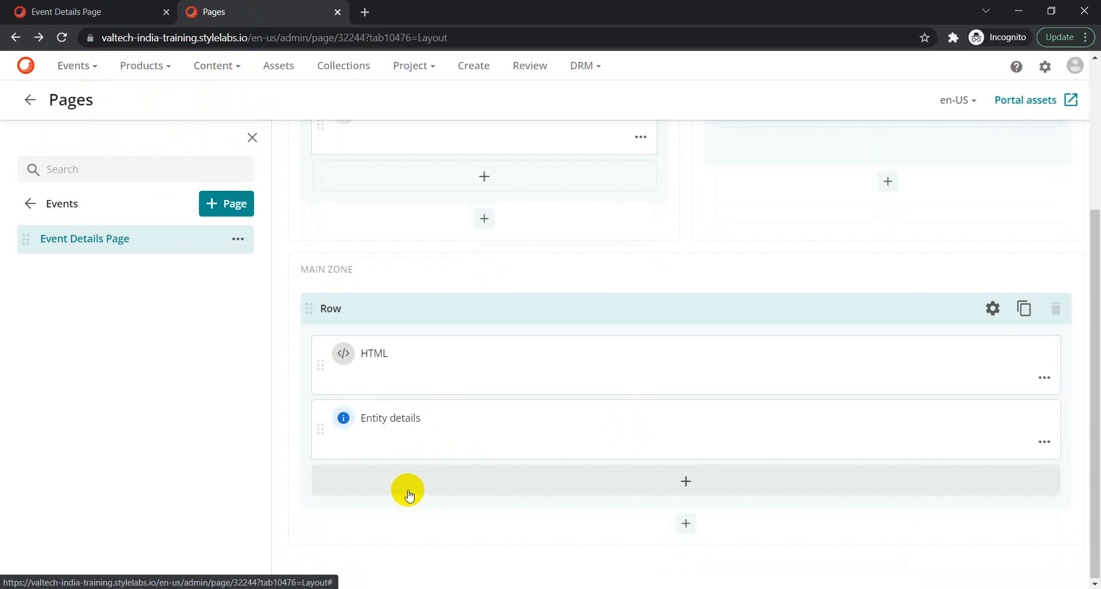
- Open the Entity details component in the Main zone for editing and set its source to Choose definition
click(1045, 443)
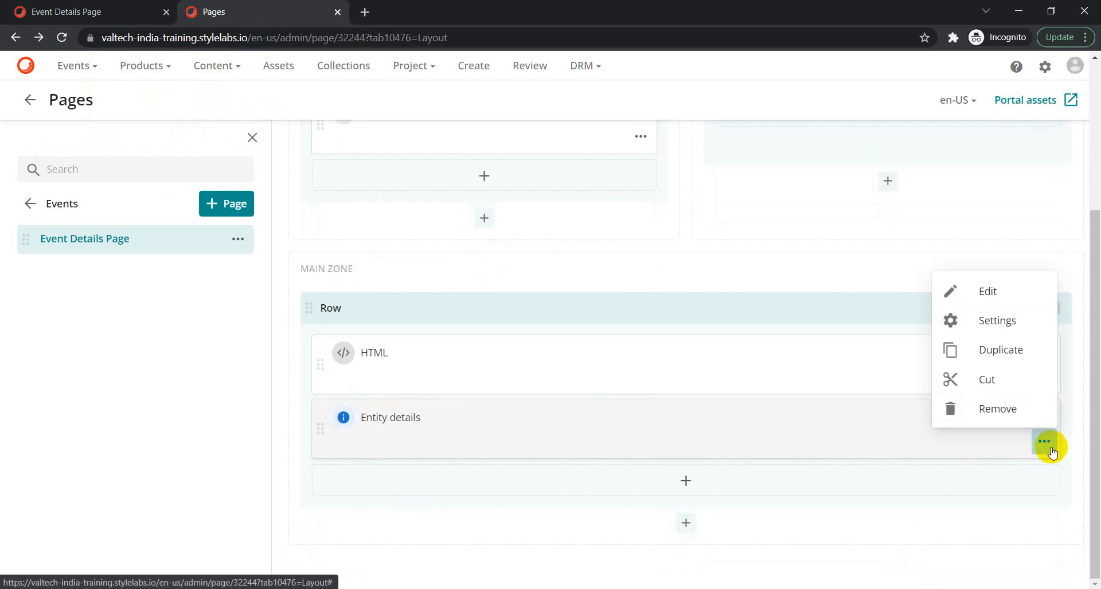
click(985, 289)
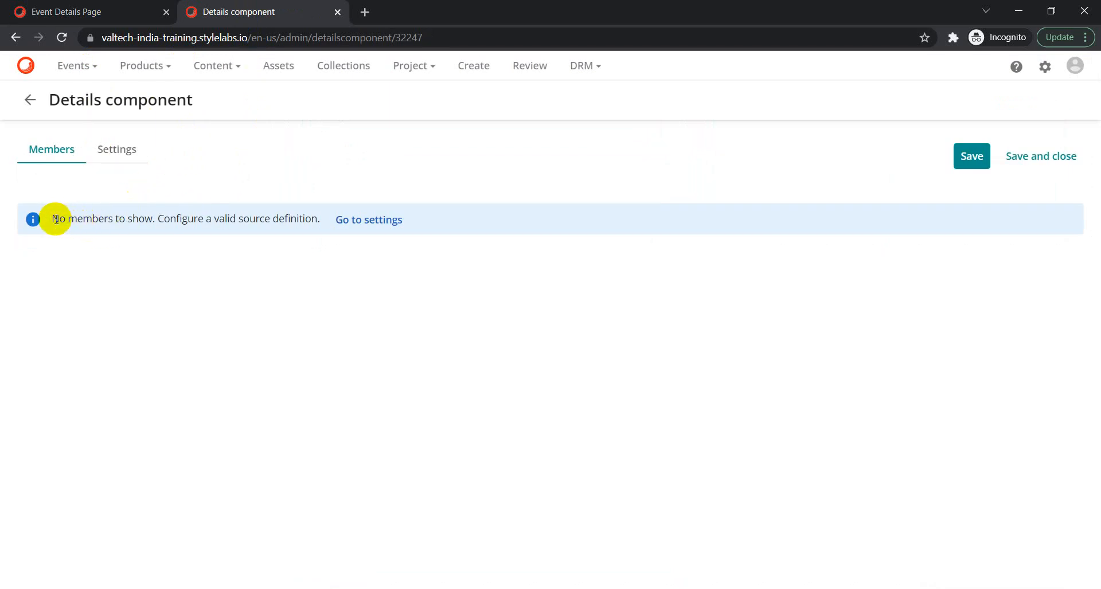
drag(53, 218, 317, 219)
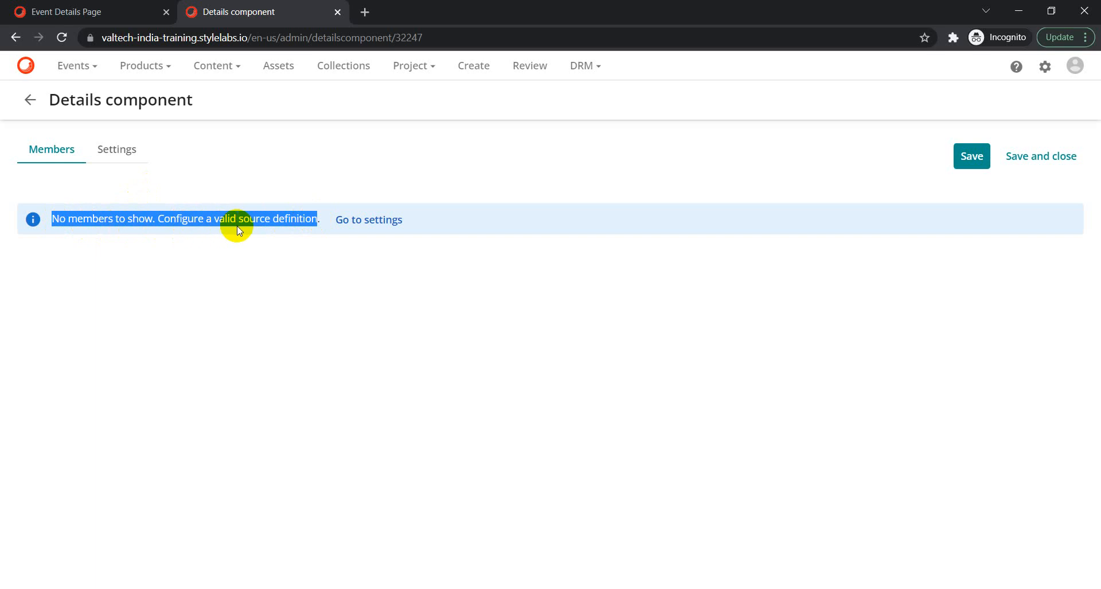
click(289, 226)
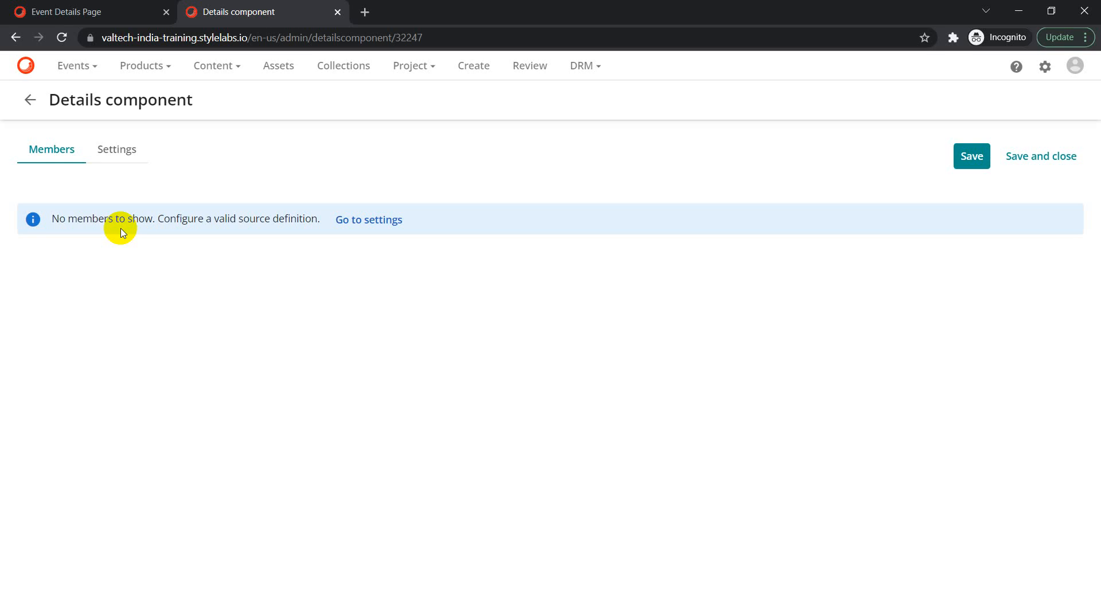
click(117, 149)
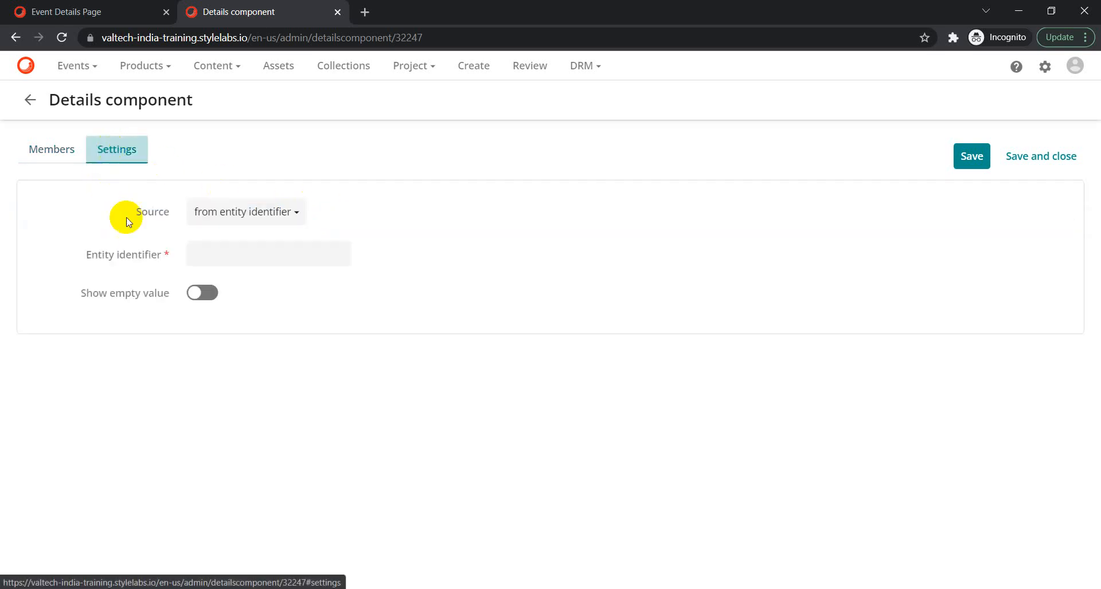
click(231, 218)
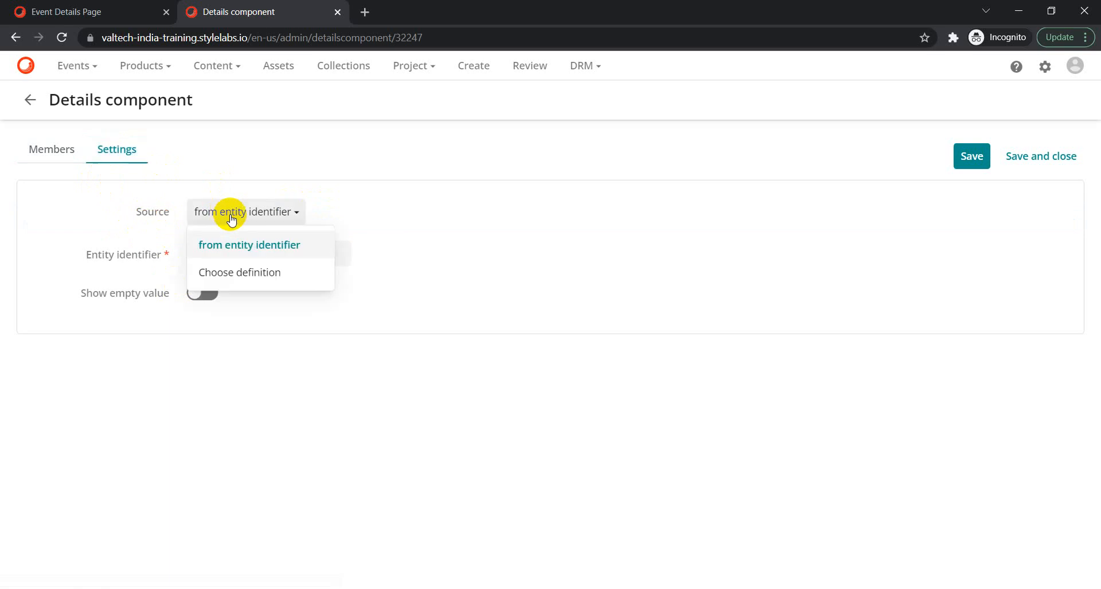
click(218, 274)
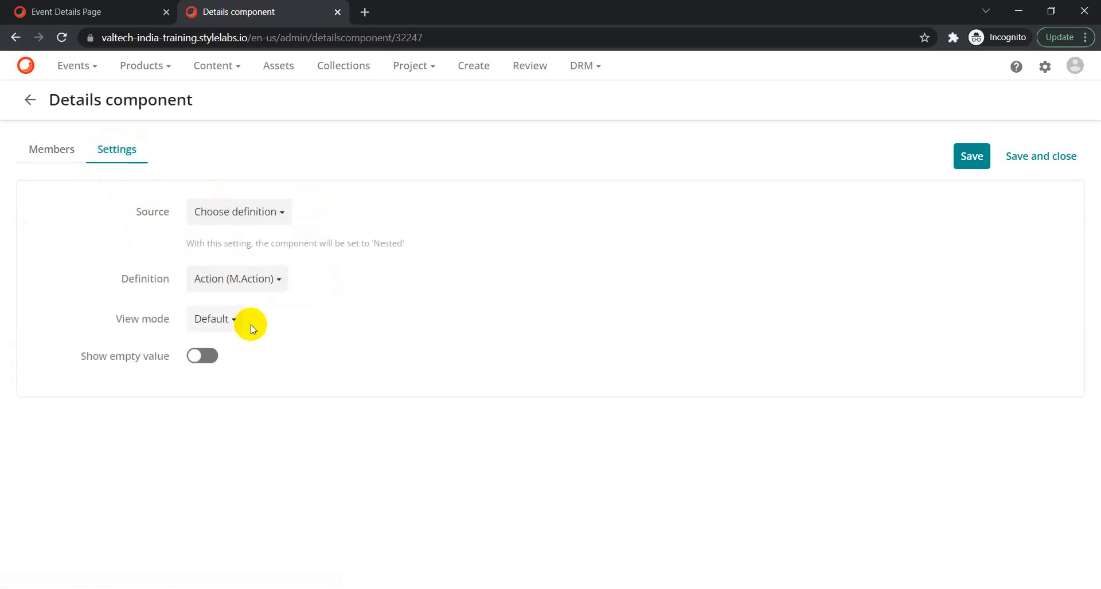
- Search the available definitions for M.Asset and for M.PCM.Pro without selecting one
click(229, 292)
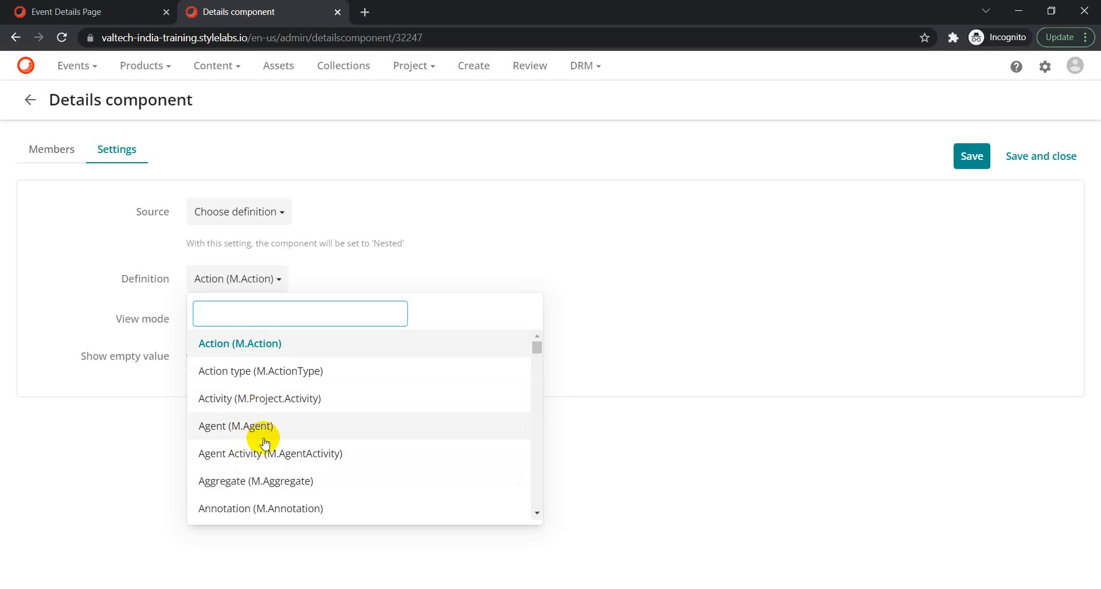
text(M.)
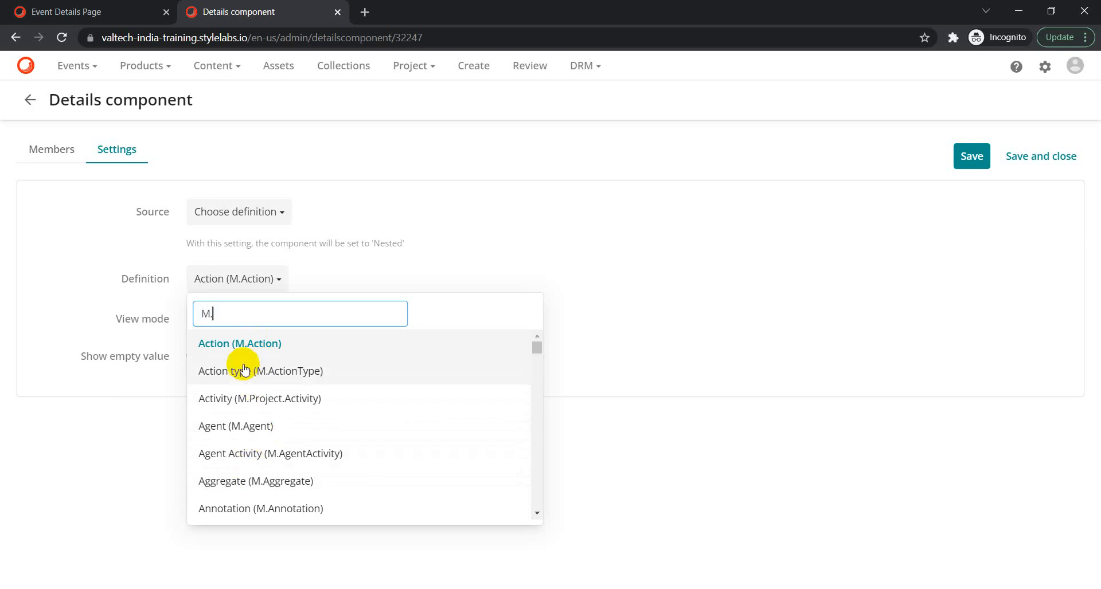
text(Asset)
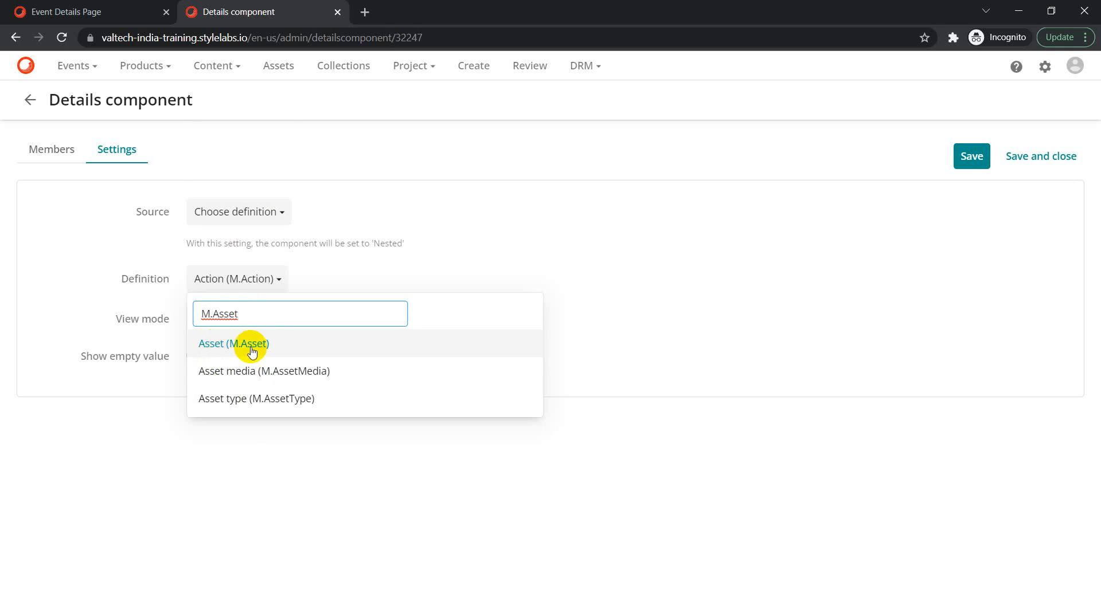
drag(253, 315, 171, 315)
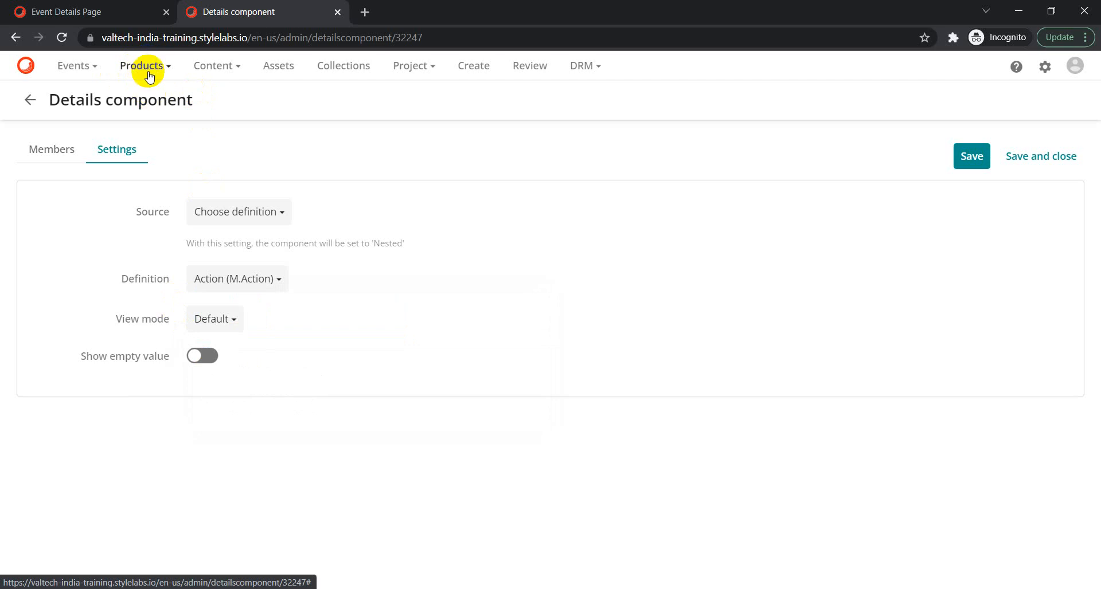
click(227, 279)
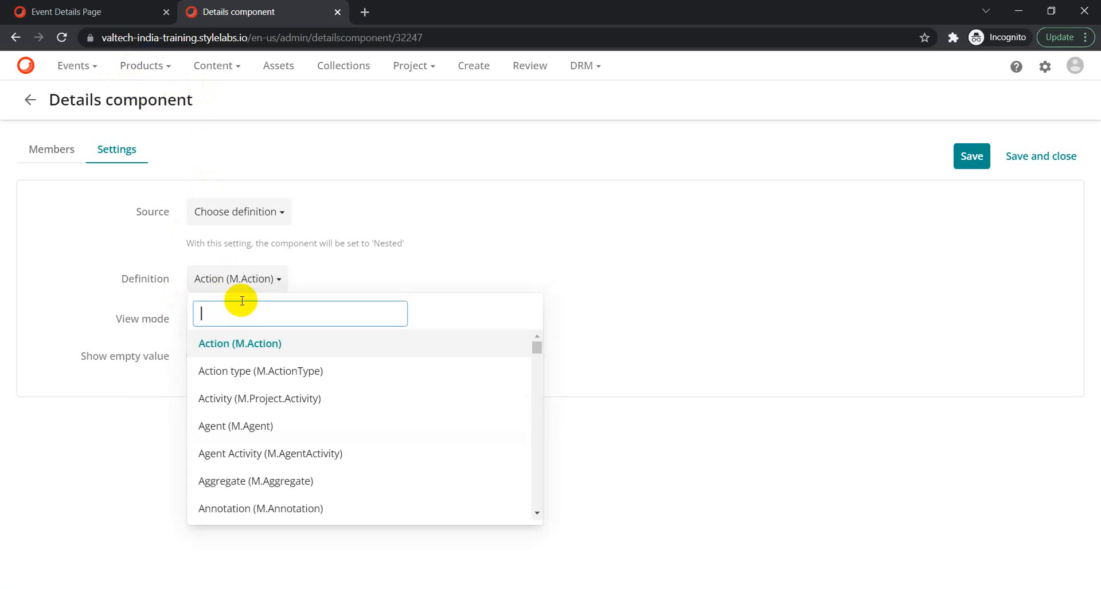
text(M.P)
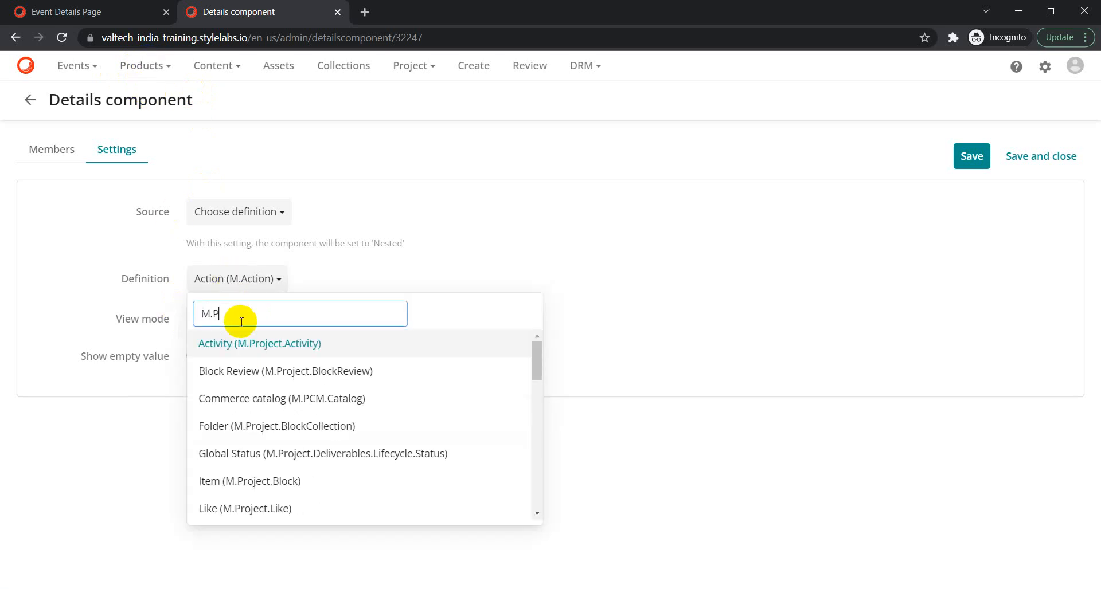
text(CM.Pro)
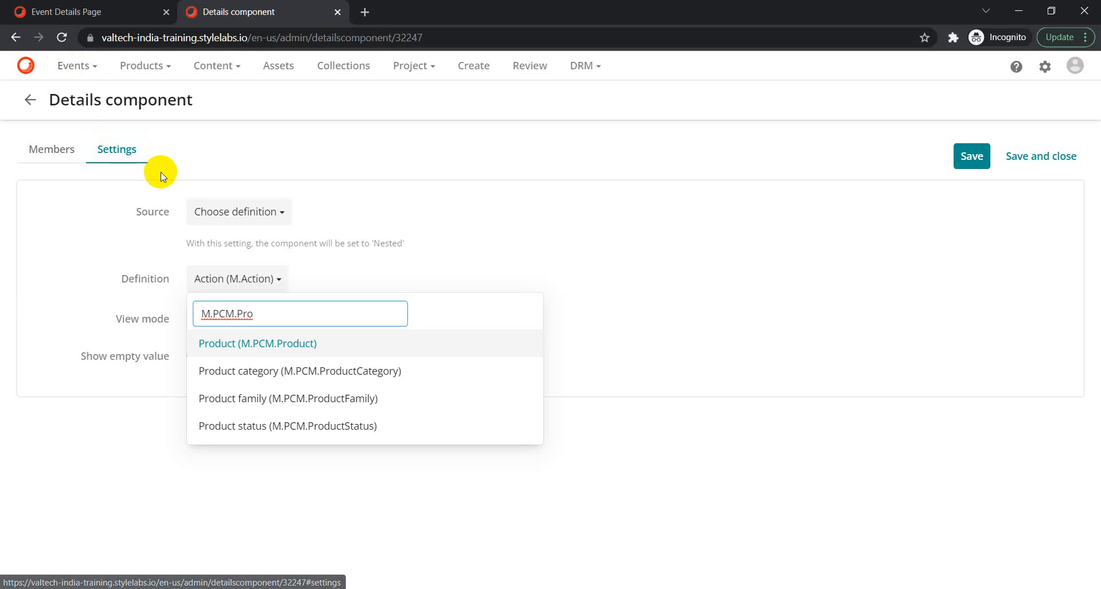
- Search the definitions for M.Eve, and set the component's definition to Asset (M.Asset)
drag(261, 313, 201, 313)
text(M)
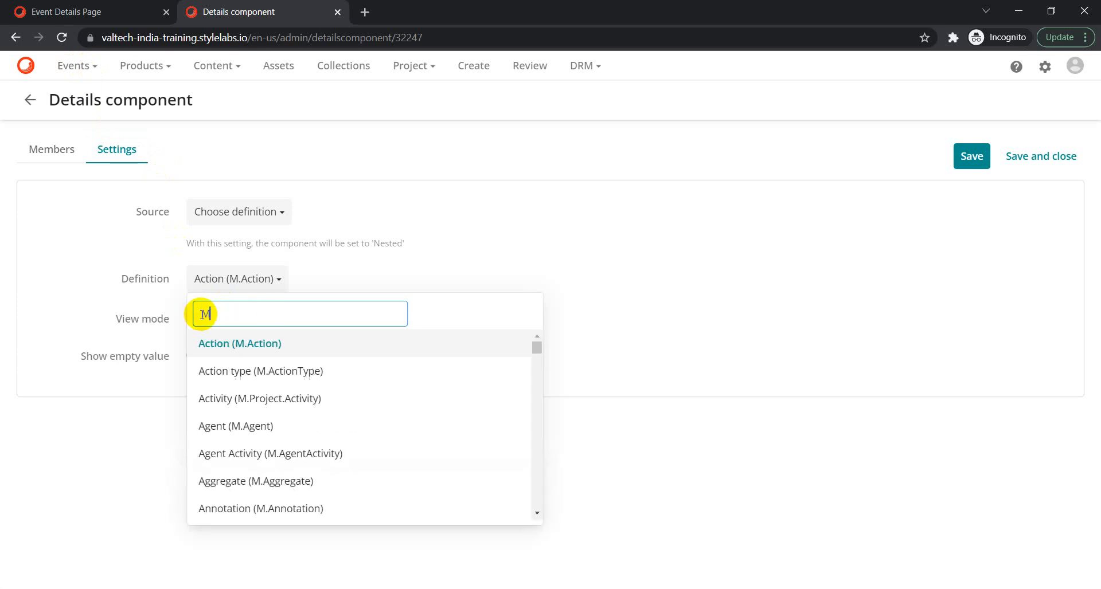
text(.Eve)
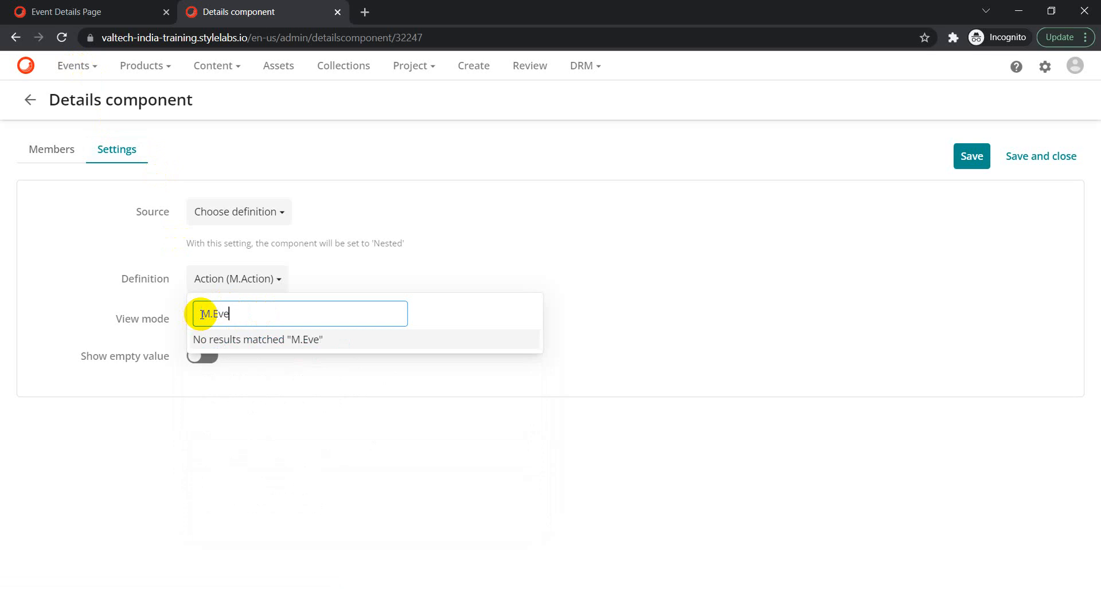
key(BackSpace)
key(BackSpace)
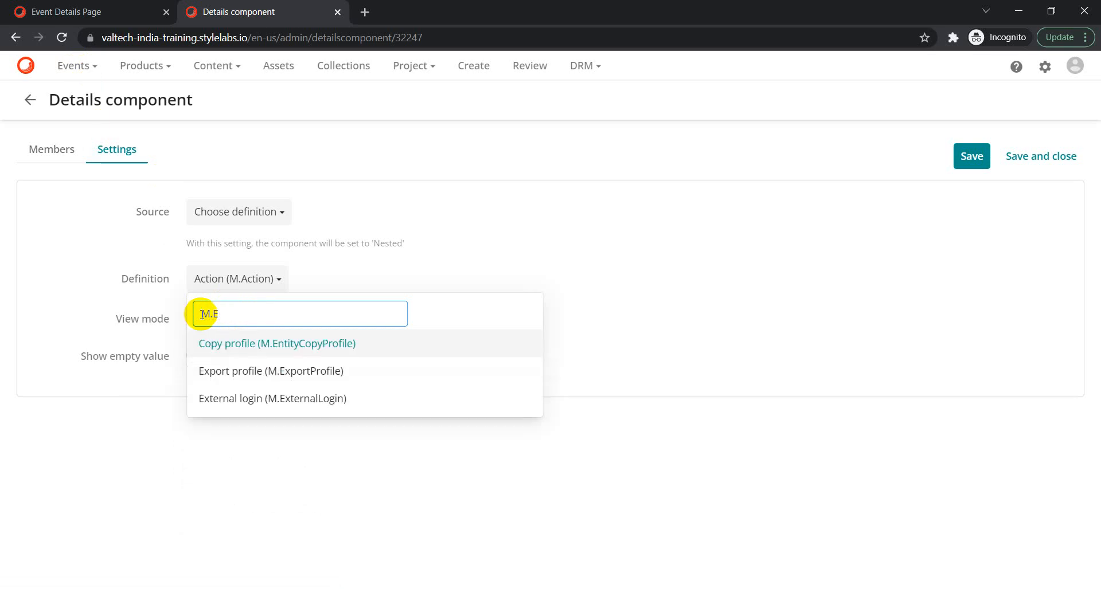
text(Asset)
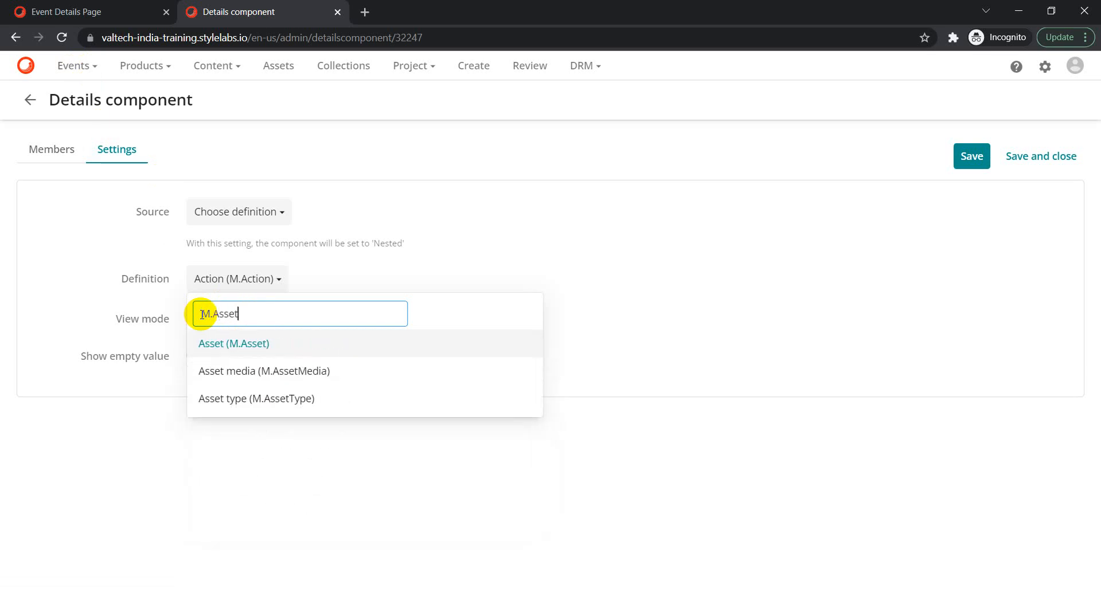
click(226, 344)
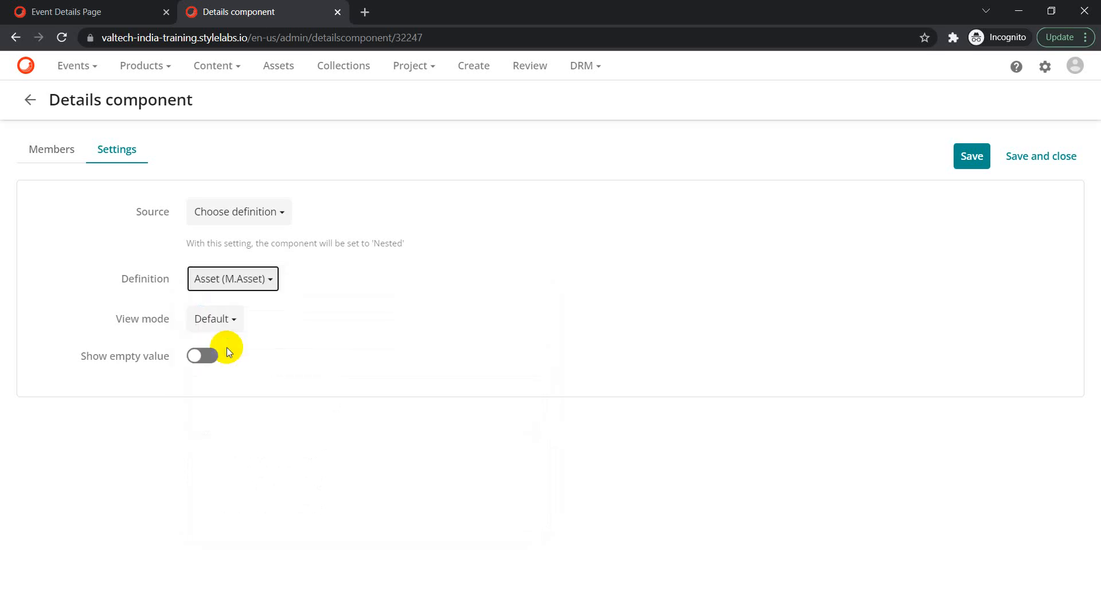
- Examine the member groups offered for the Asset definition and compare them with the component's settings
click(50, 150)
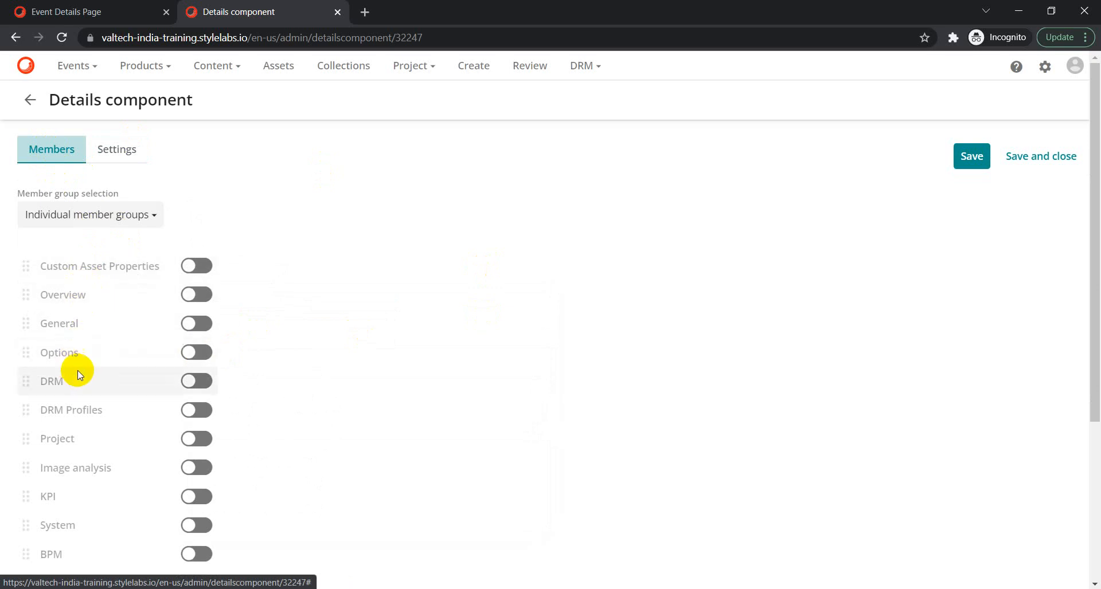
click(116, 149)
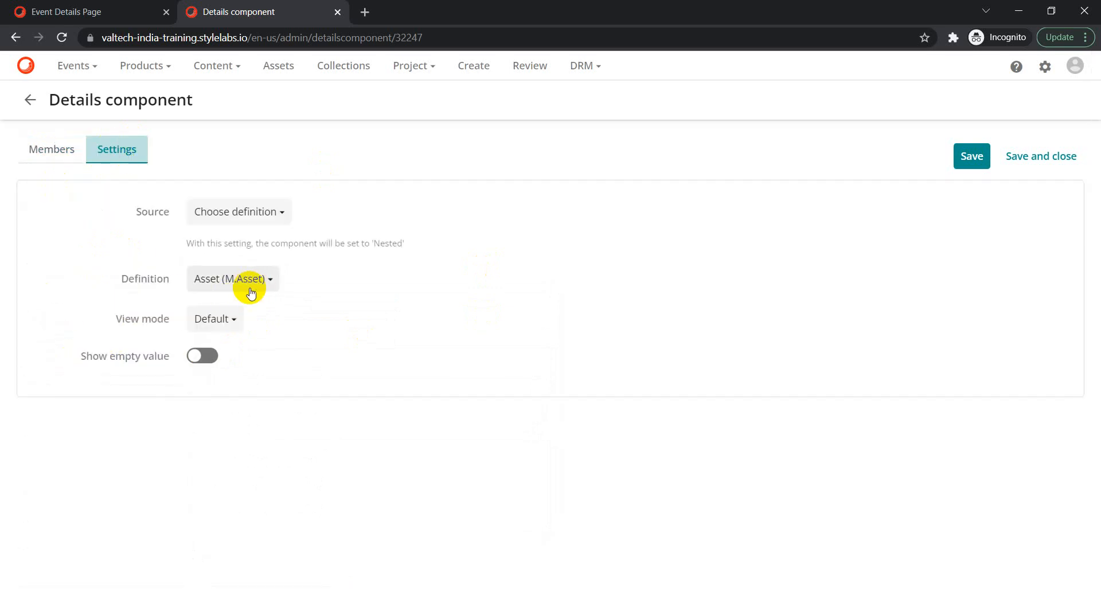
click(46, 152)
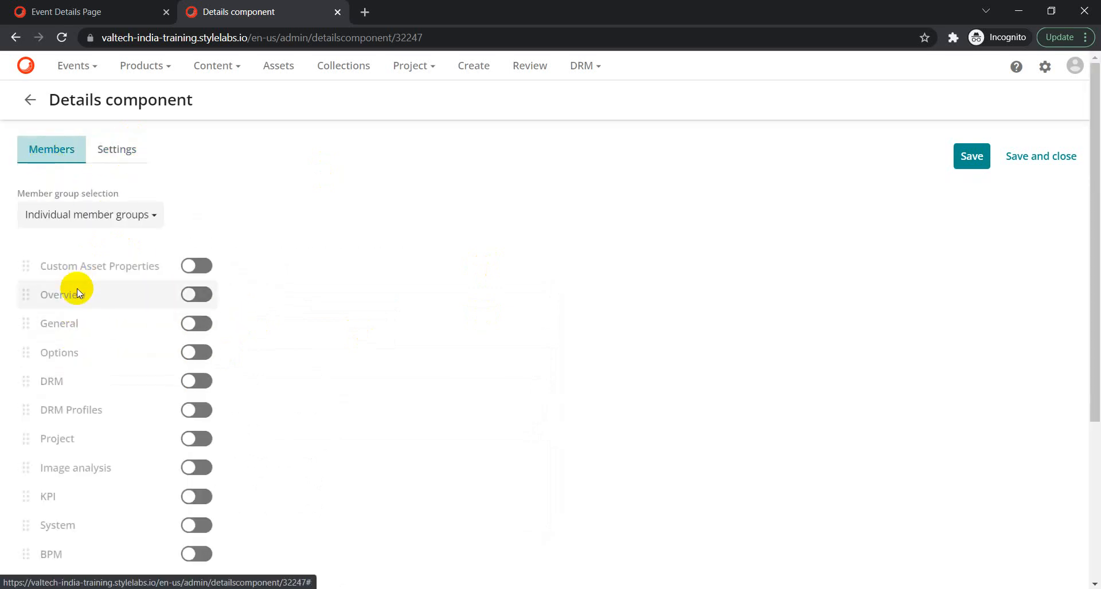
scroll(77, 367, down, 4)
scroll(95, 462, up, 4)
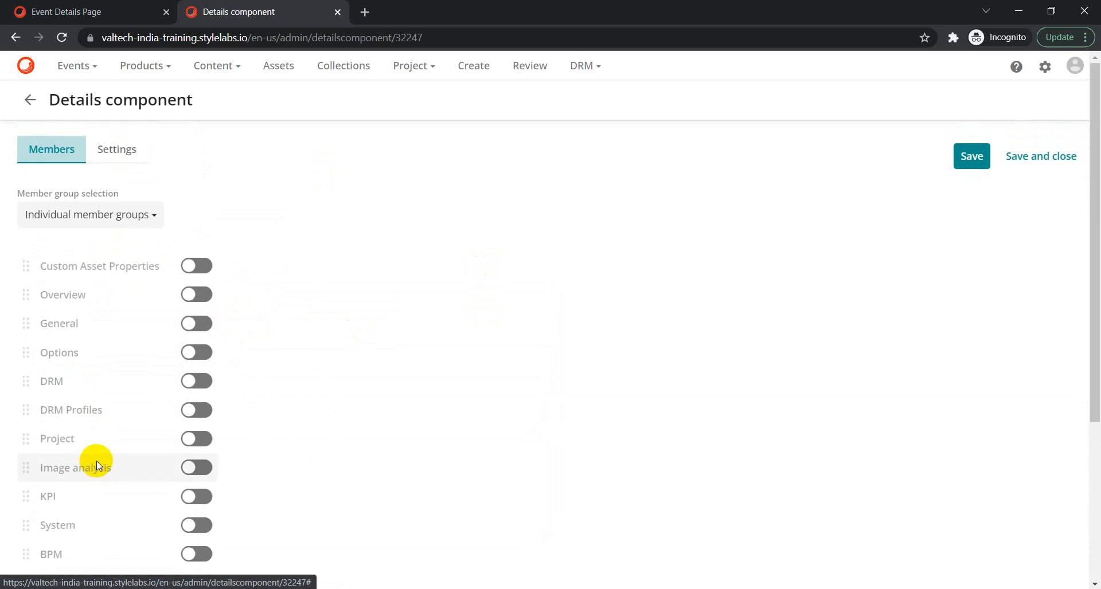
- Enable the Custom Asset Properties member group and review its settings and visible members
click(64, 266)
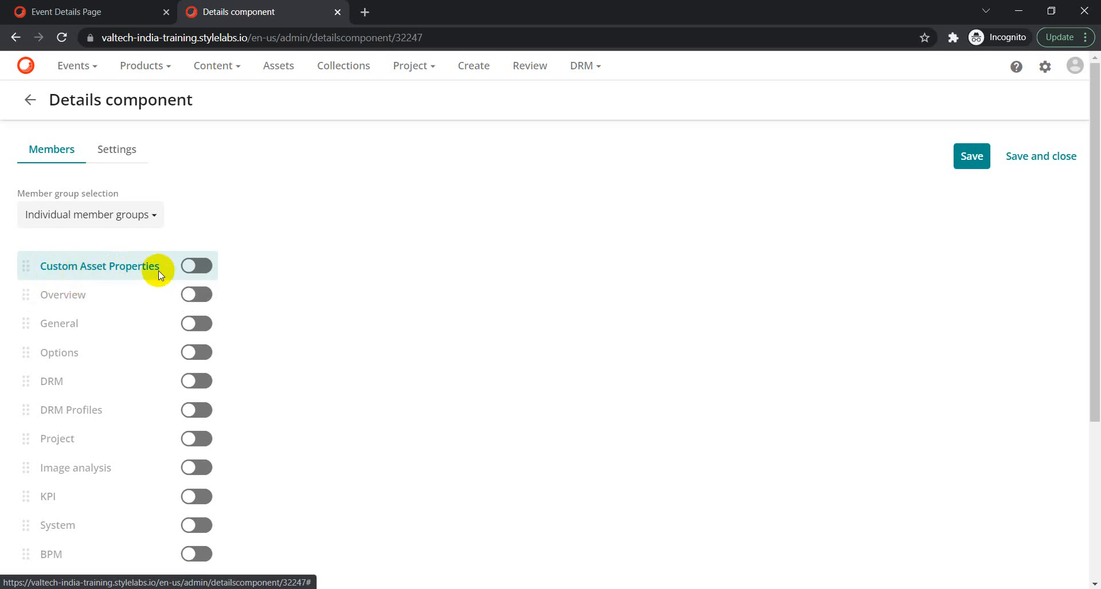
click(198, 297)
scroll(255, 358, down, 4)
scroll(315, 396, up, 4)
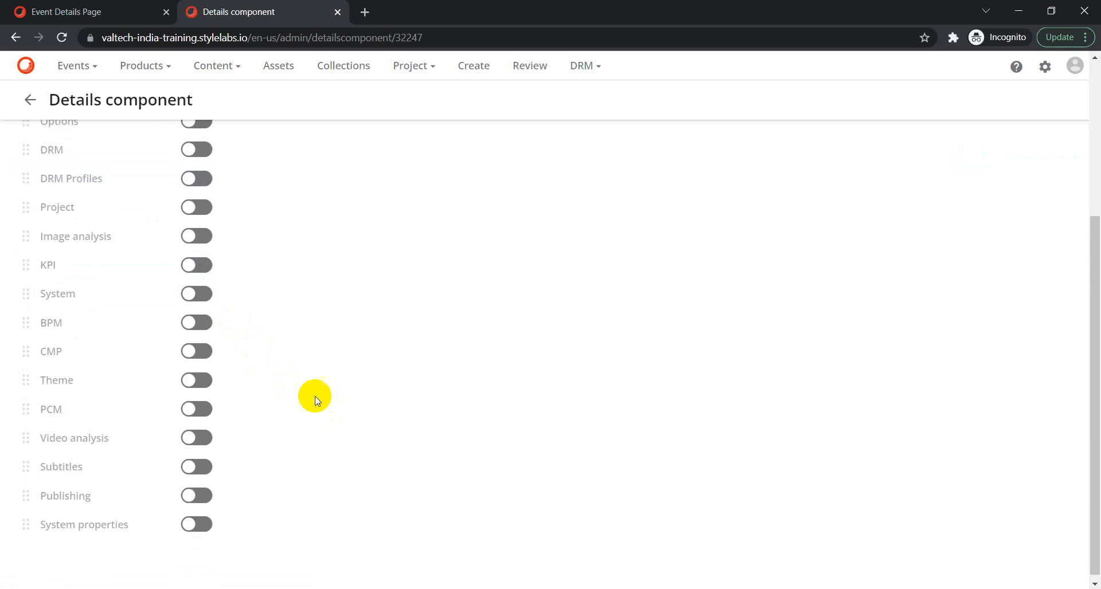
click(205, 266)
scroll(349, 326, down, 4)
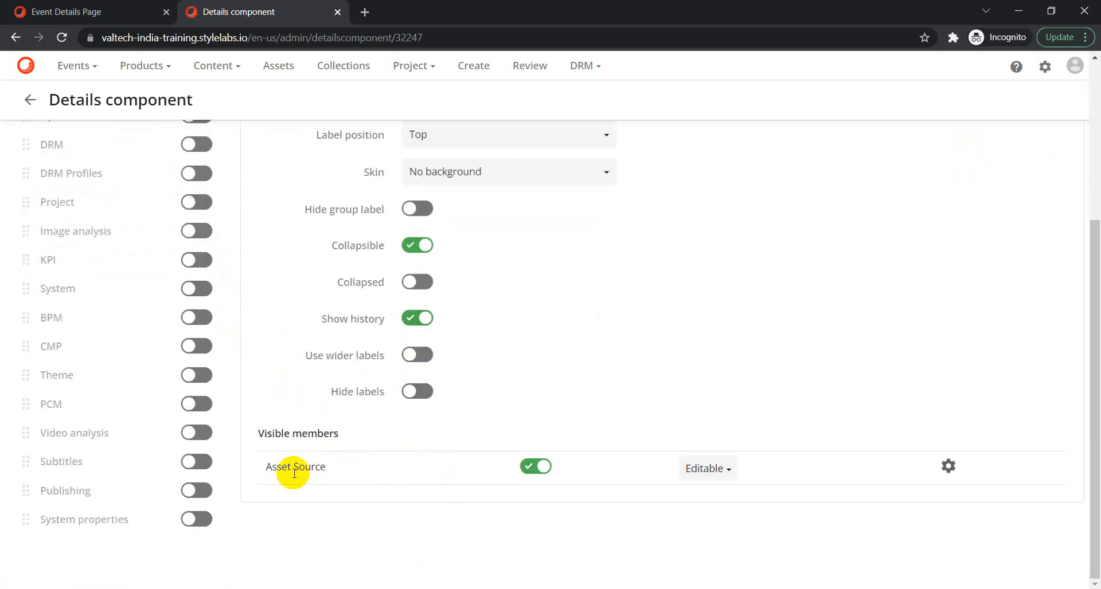
scroll(279, 396, up, 4)
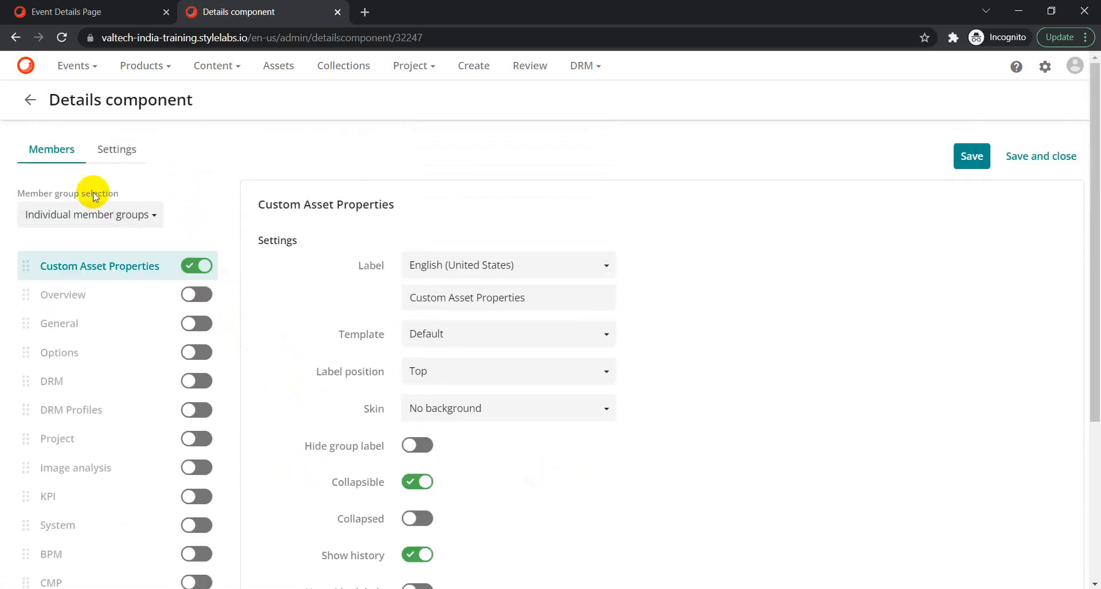
- Review the component's definition setting and members once more, and return to the page layout without saving
click(117, 149)
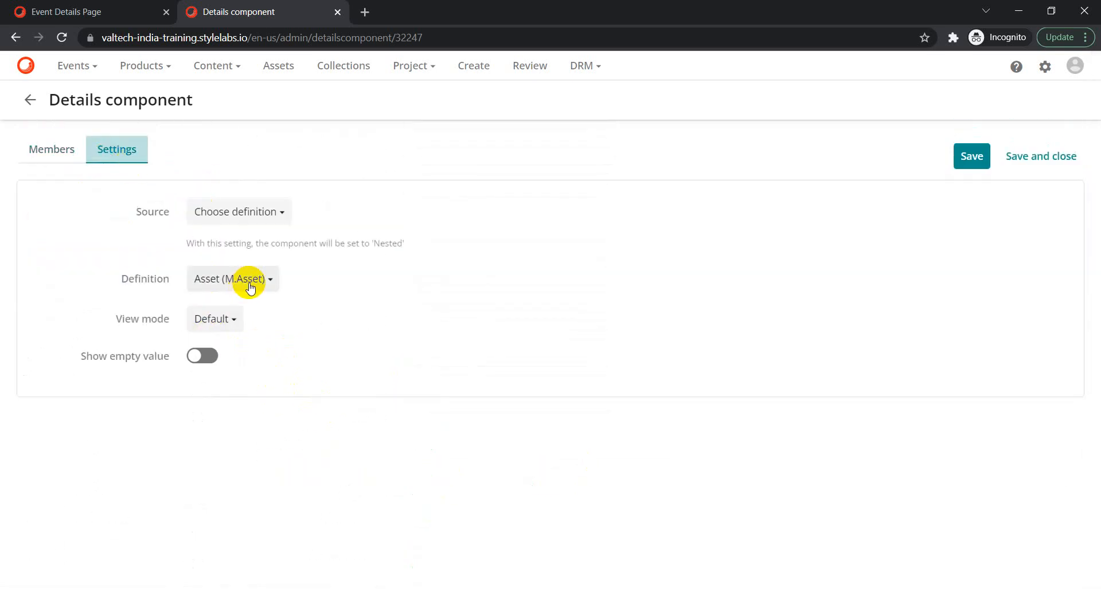
click(99, 12)
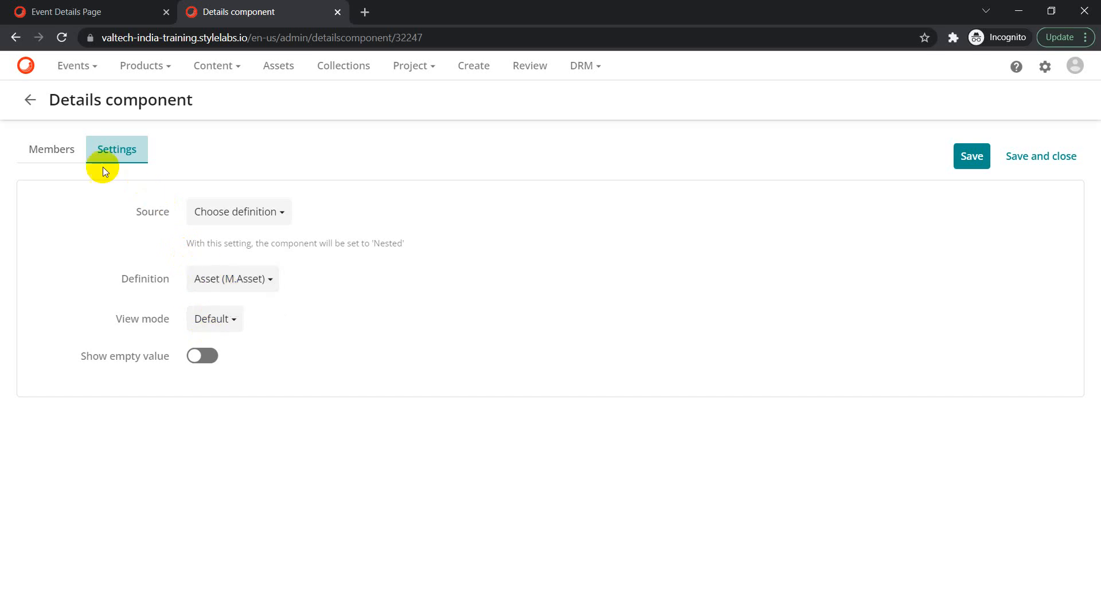
click(53, 149)
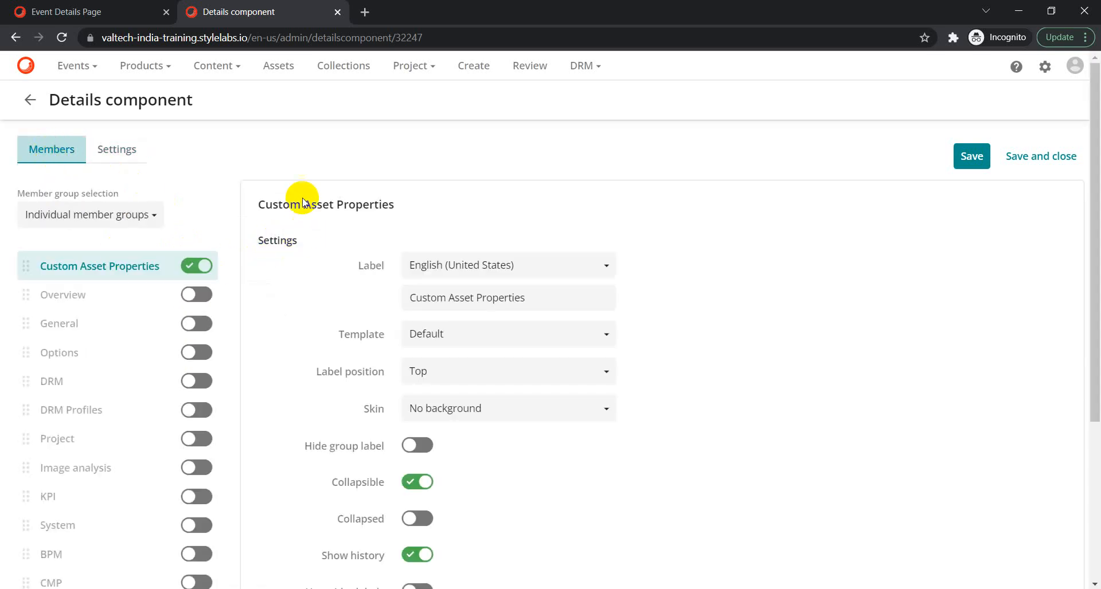
click(29, 100)
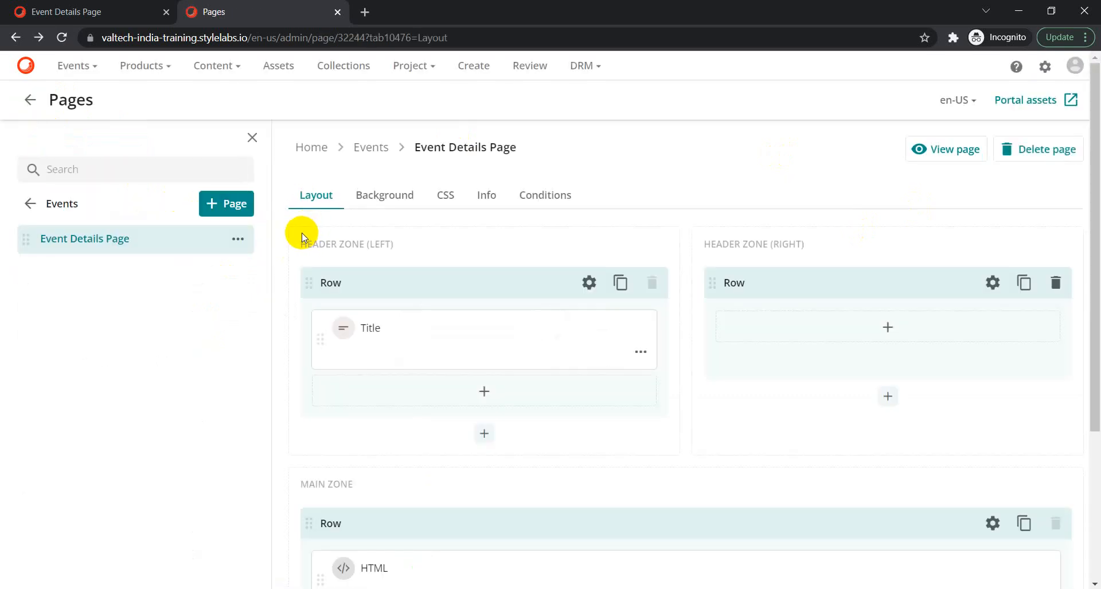
- Add a visible Search component below the Entity details component in the main zone row
scroll(330, 295, down, 3)
click(686, 483)
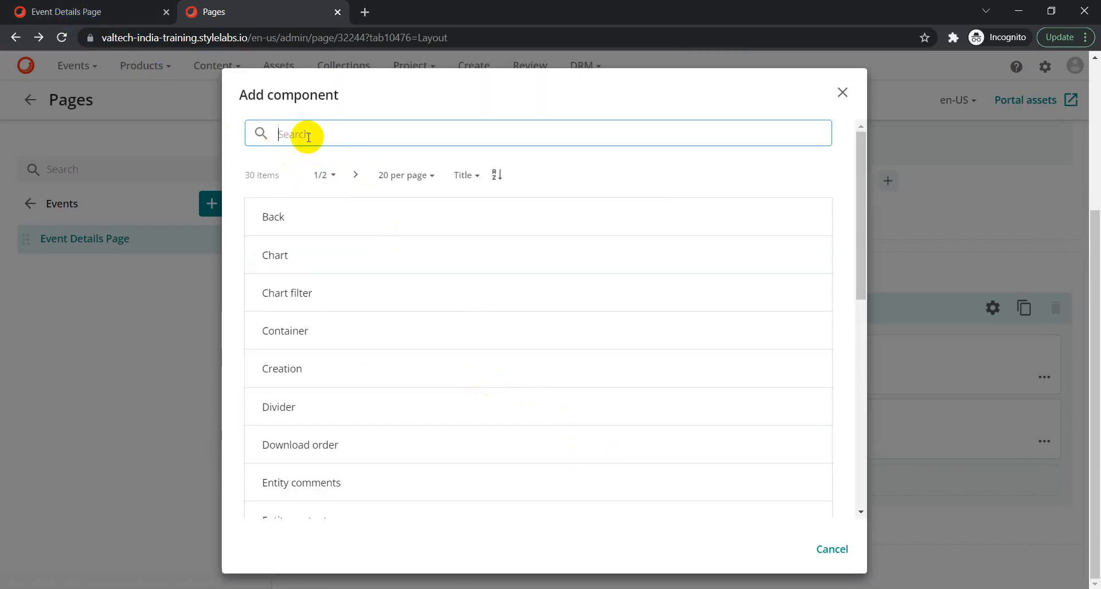
text(search)
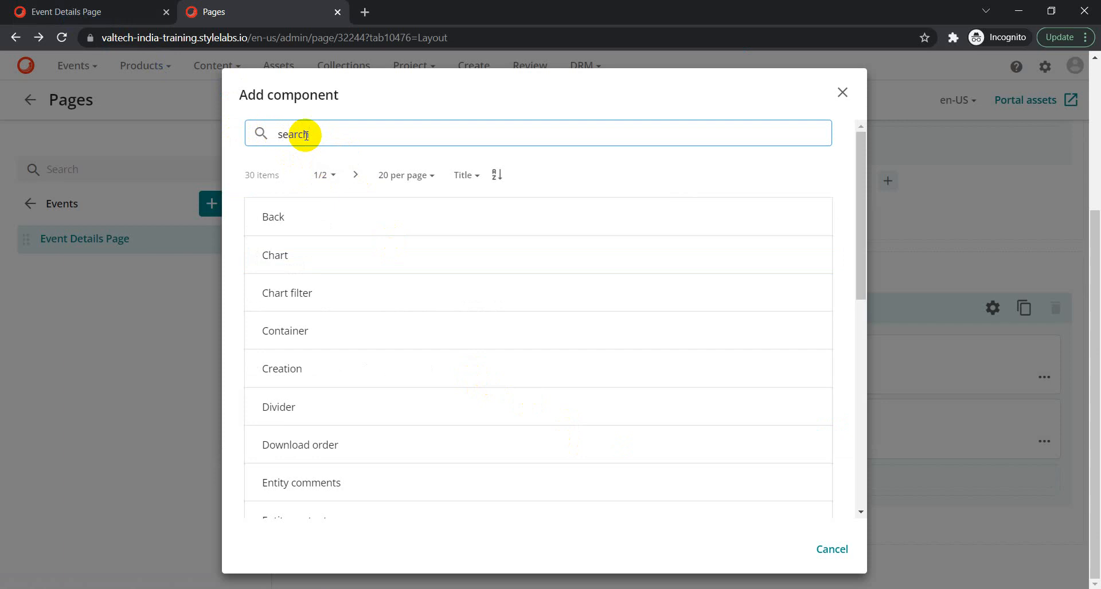
key(Return)
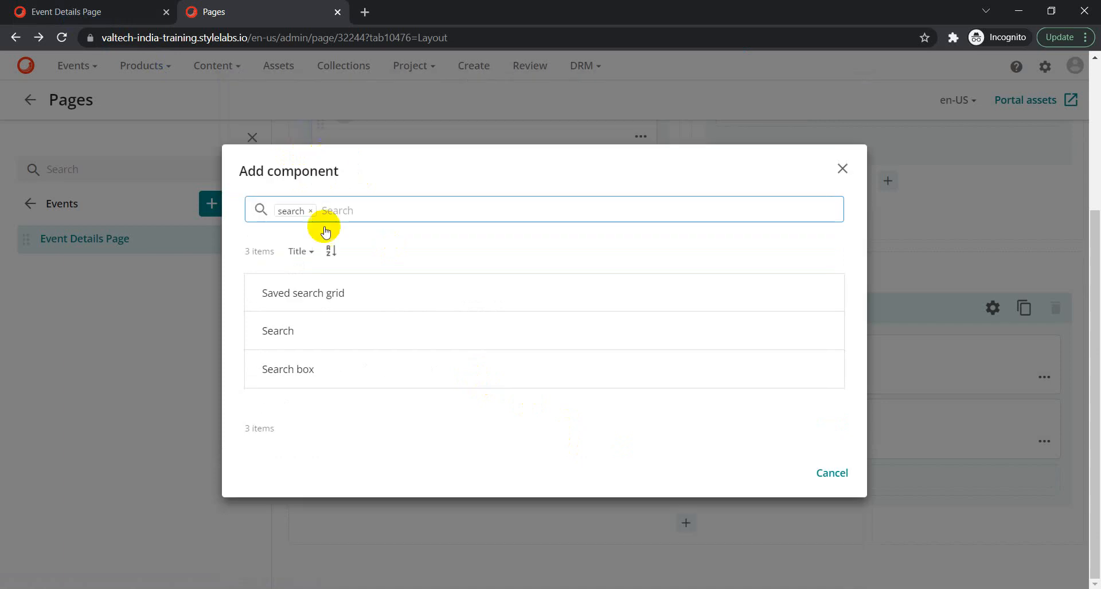
click(279, 337)
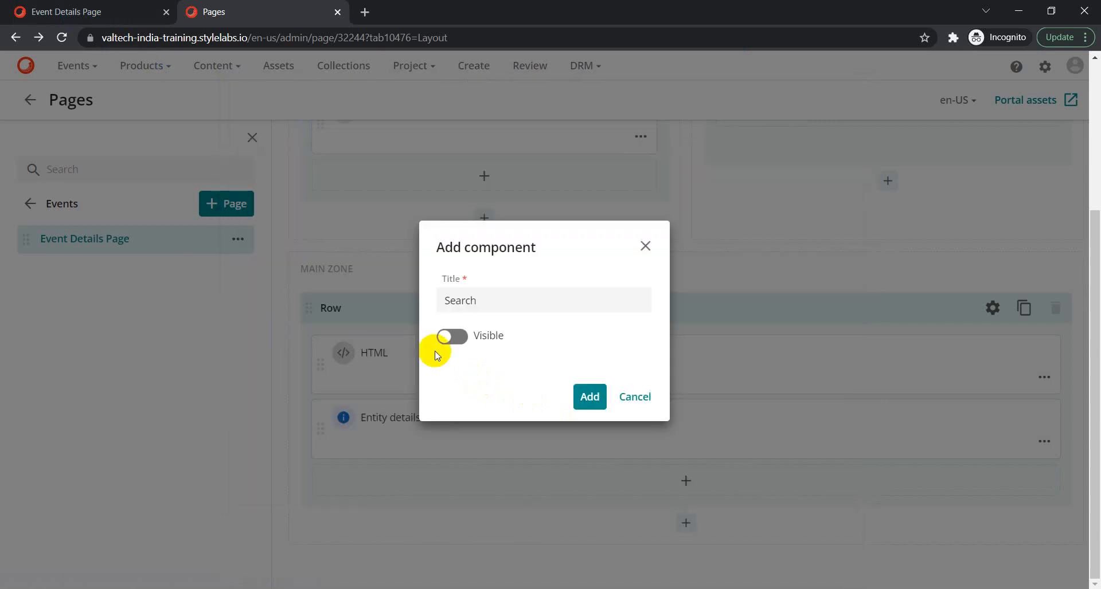
click(452, 336)
click(581, 403)
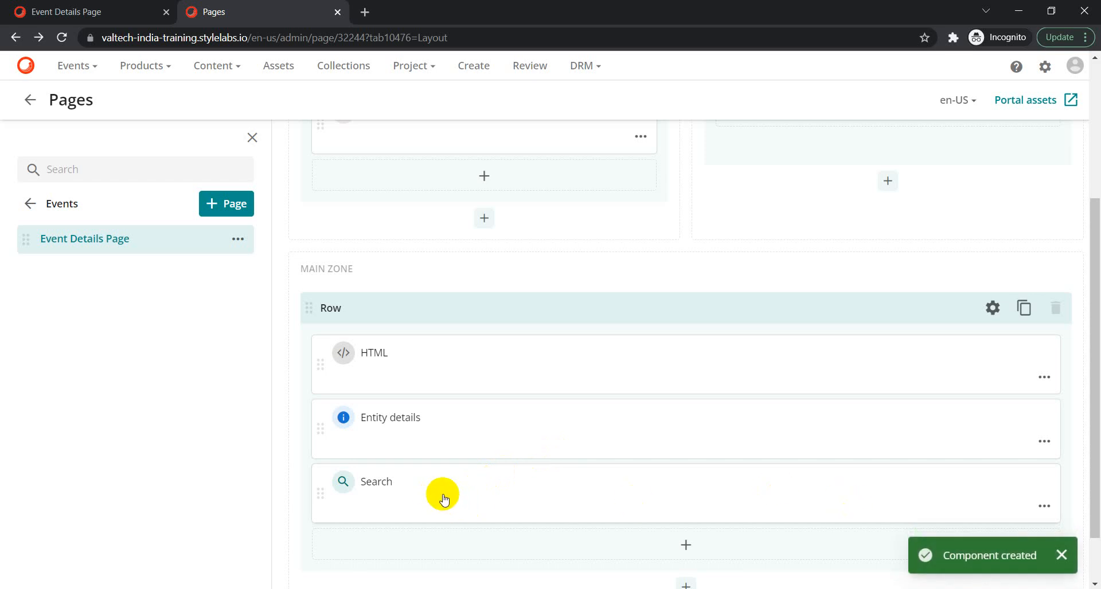
- Reload the live Event Details Page to check its content, and return to the page layout
click(59, 22)
click(61, 38)
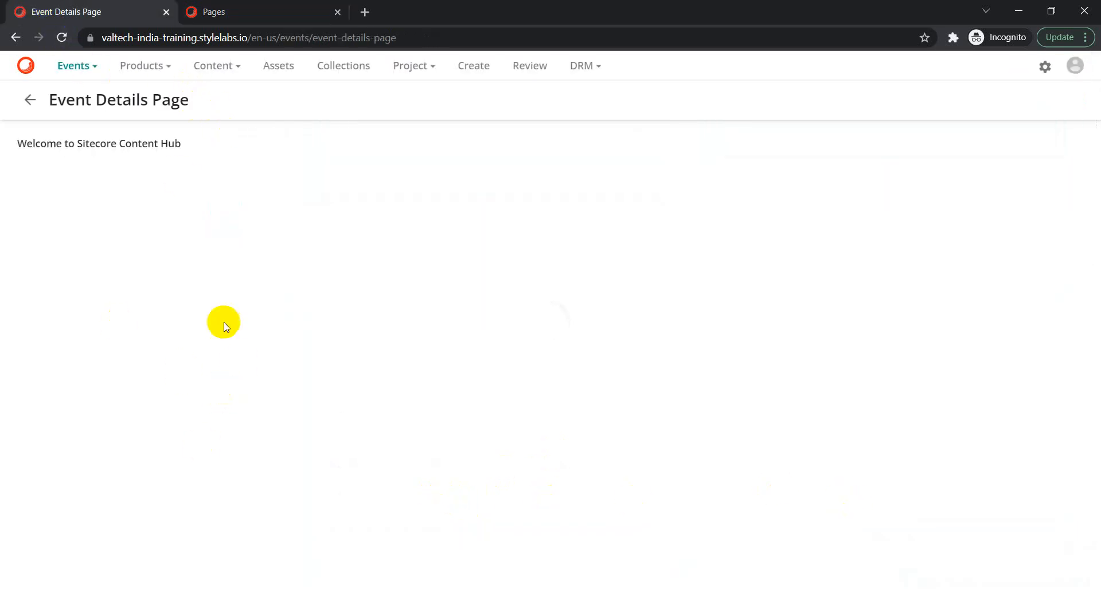
click(261, 10)
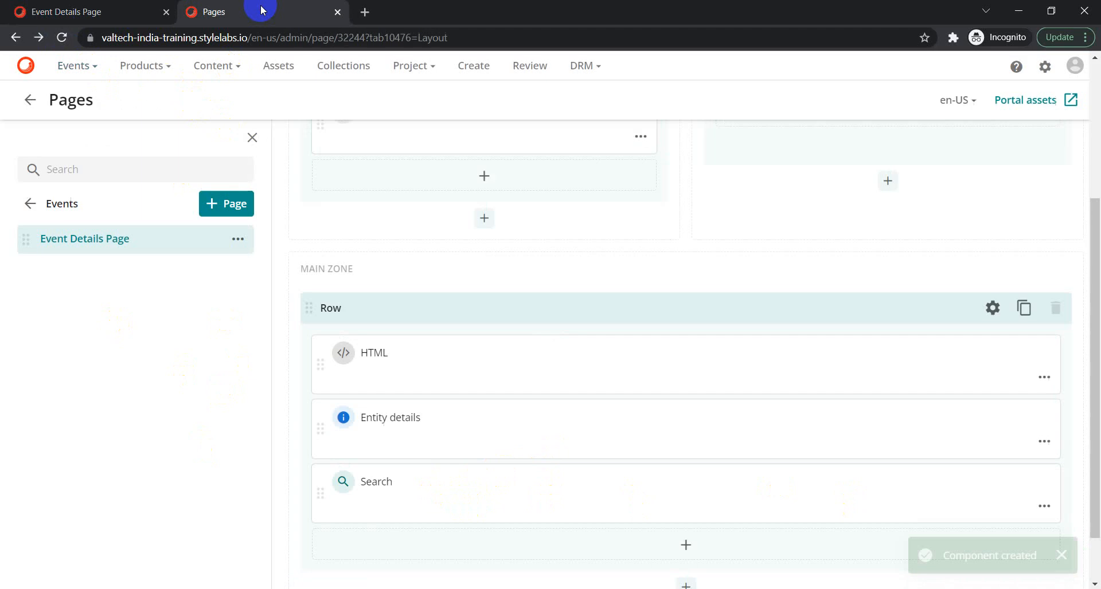
- Edit the Search component and enable its Full-text, Facets, Query builder, Sorting and Paging functionality
click(1045, 506)
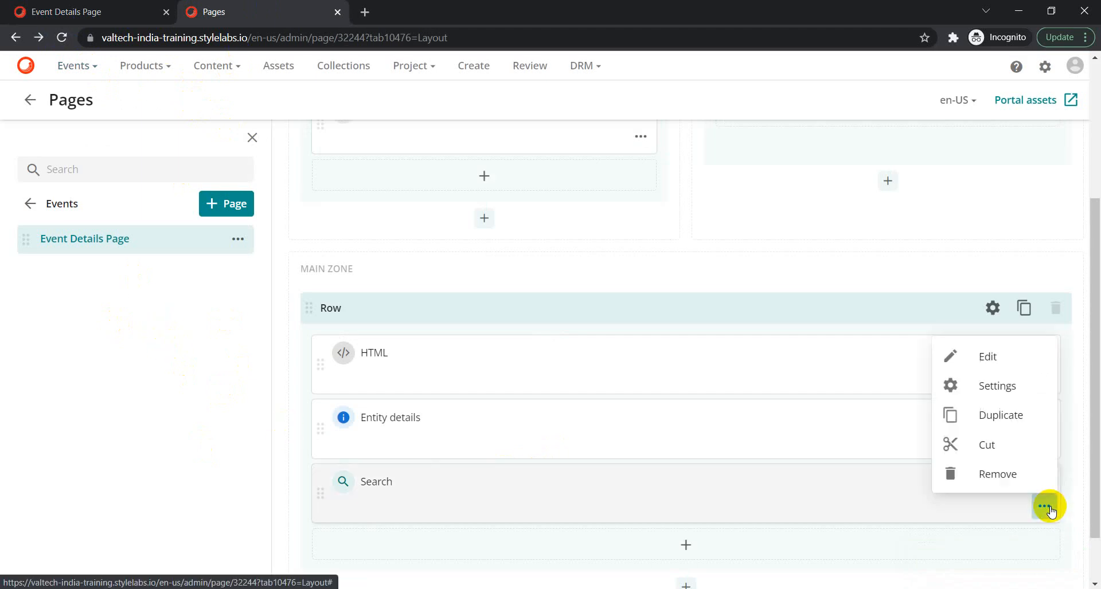
click(982, 361)
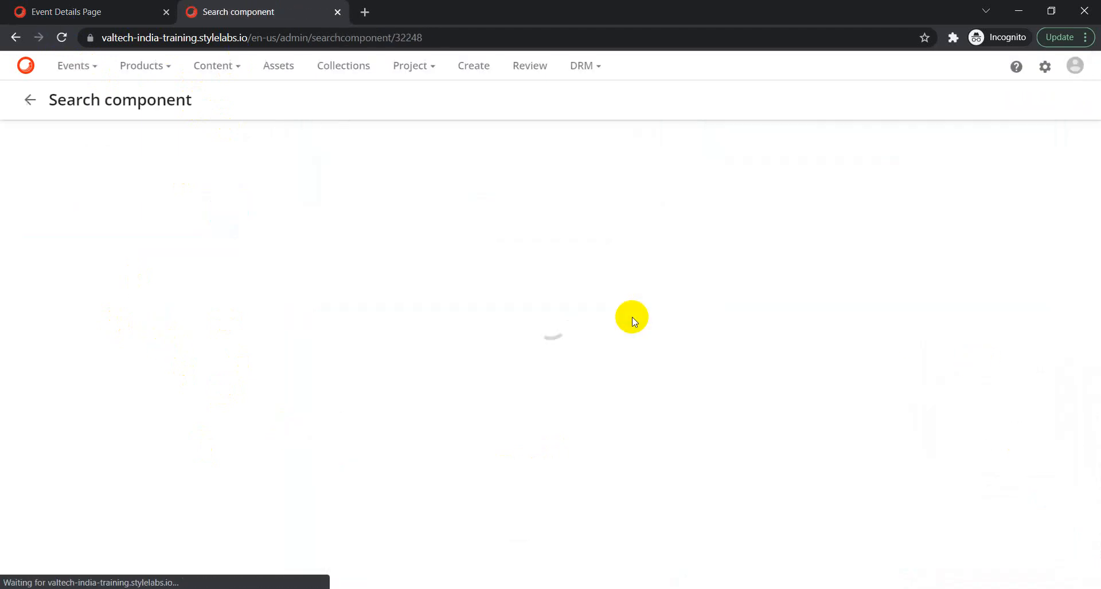
click(33, 198)
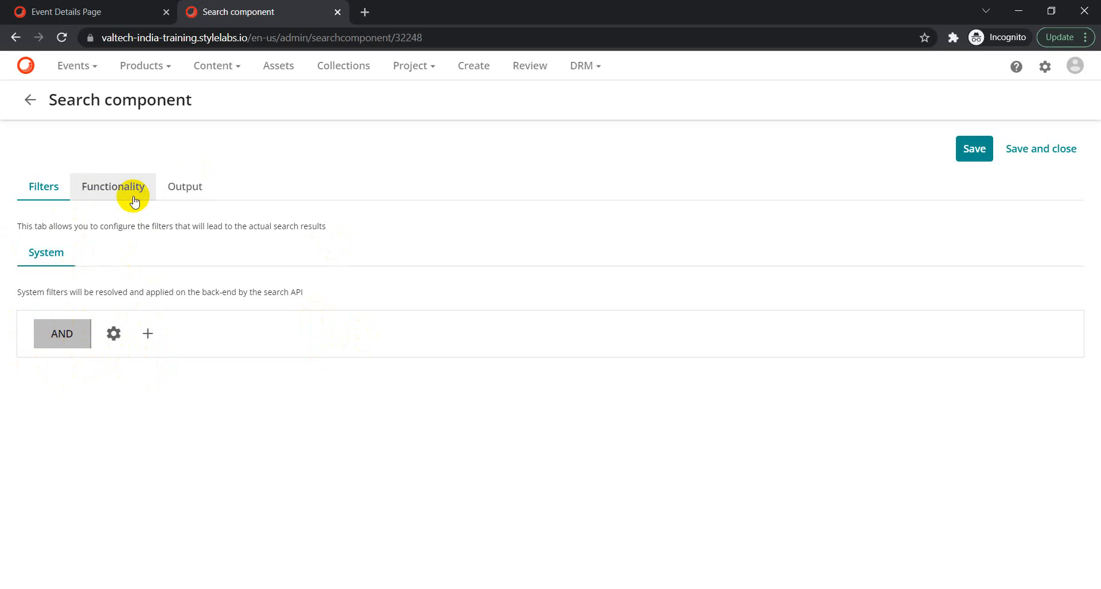
click(114, 187)
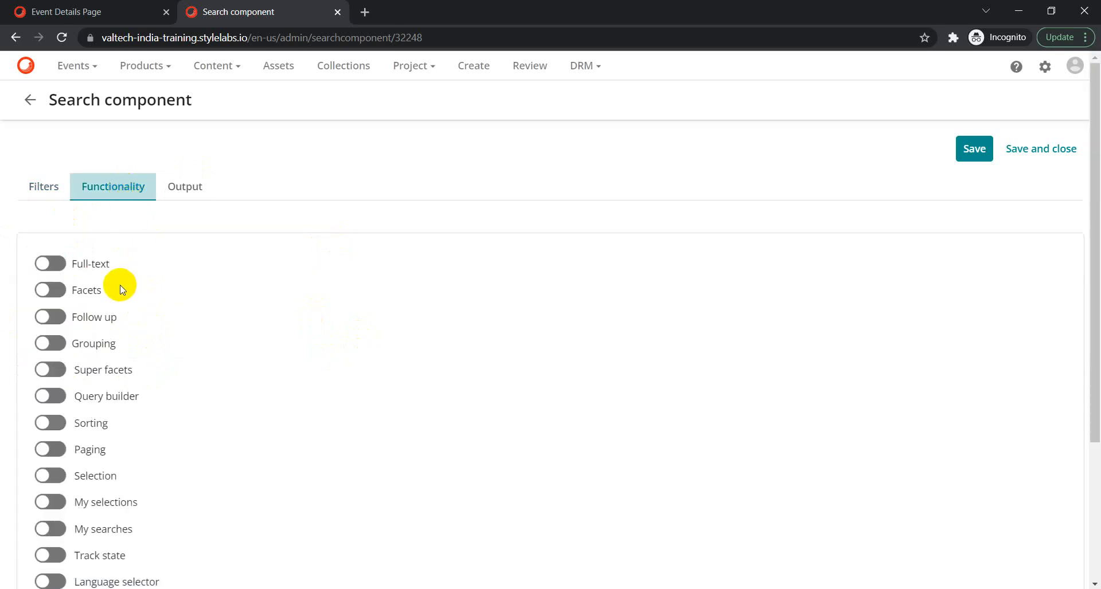
click(59, 270)
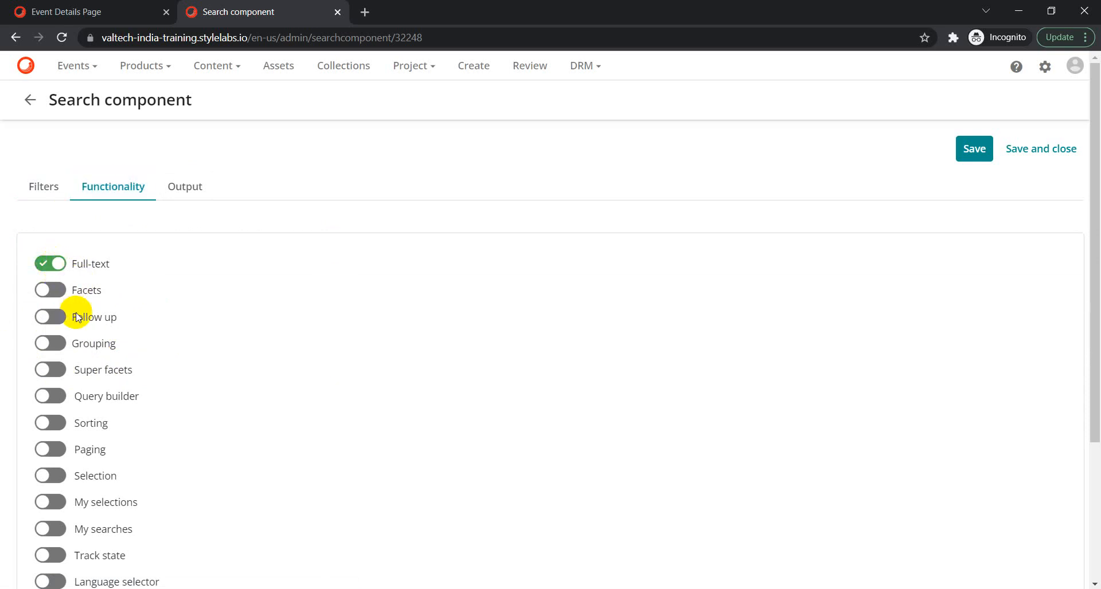
click(50, 297)
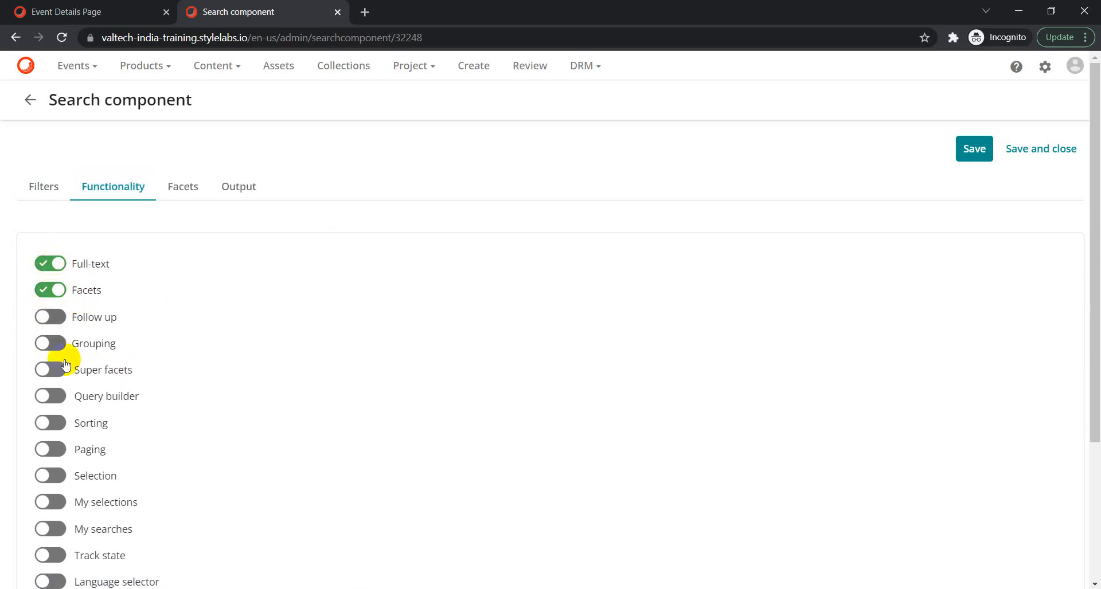
click(60, 403)
click(55, 400)
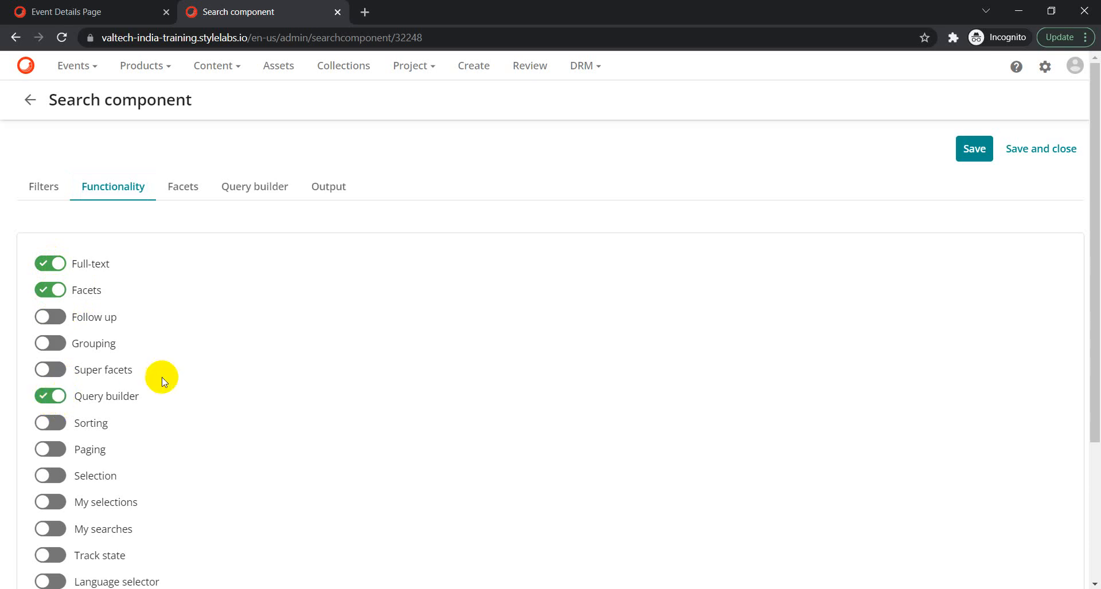
click(46, 424)
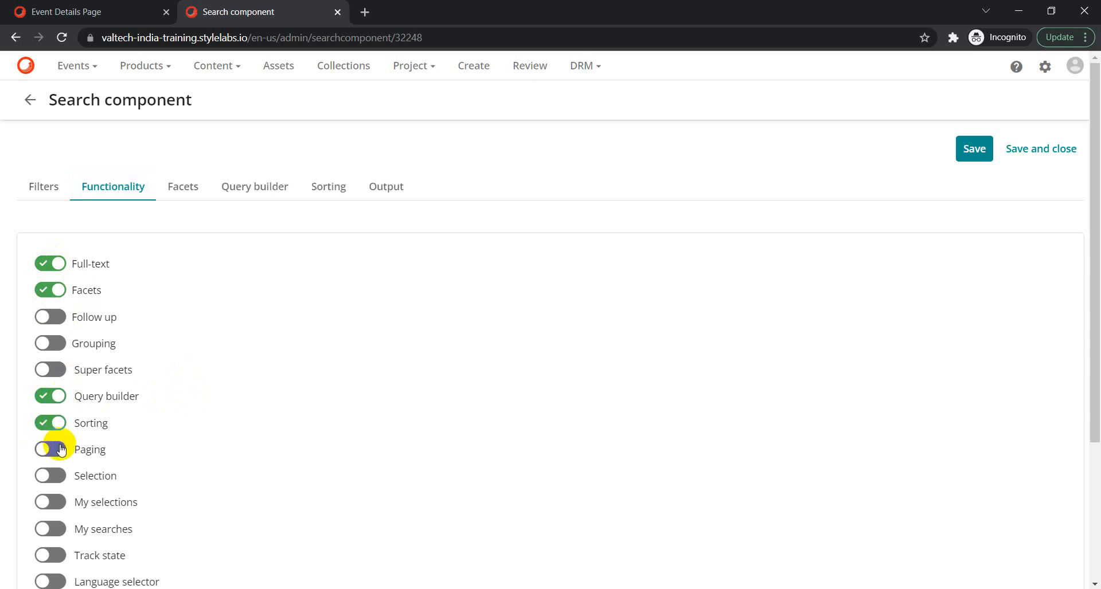
click(54, 448)
scroll(66, 516, down, 1)
scroll(73, 484, up, 1)
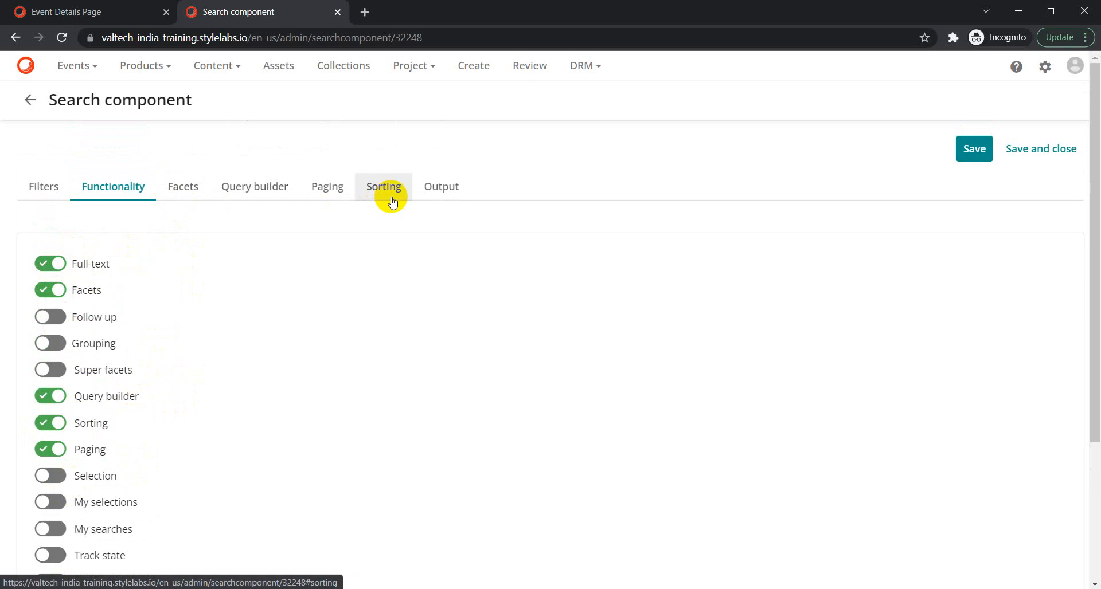
- Review the Search component's facet, output and filter settings, and return to the page layout without saving
click(182, 187)
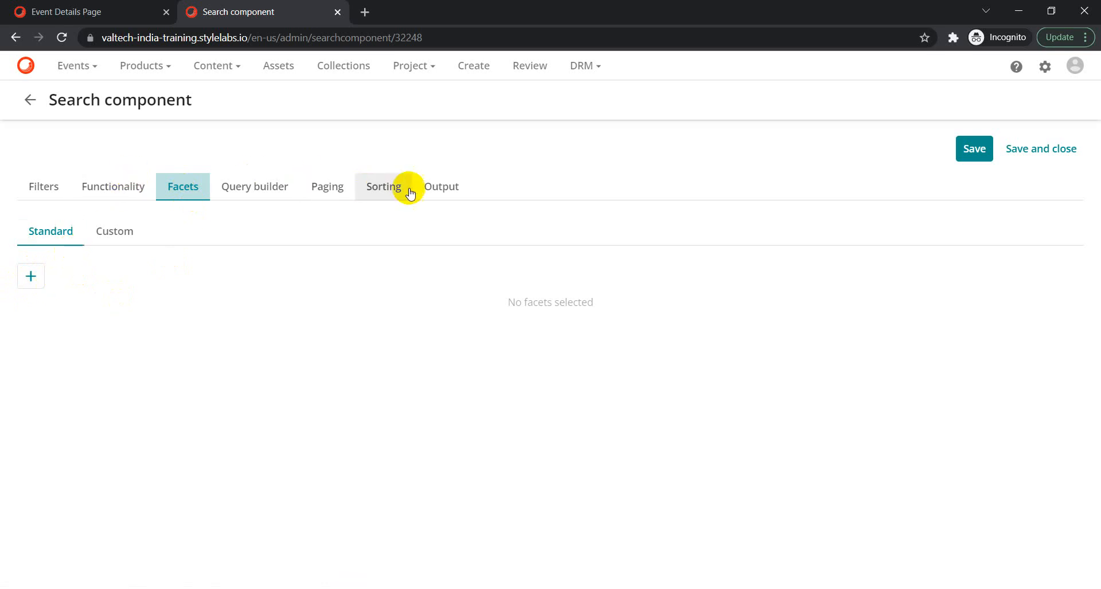
click(448, 195)
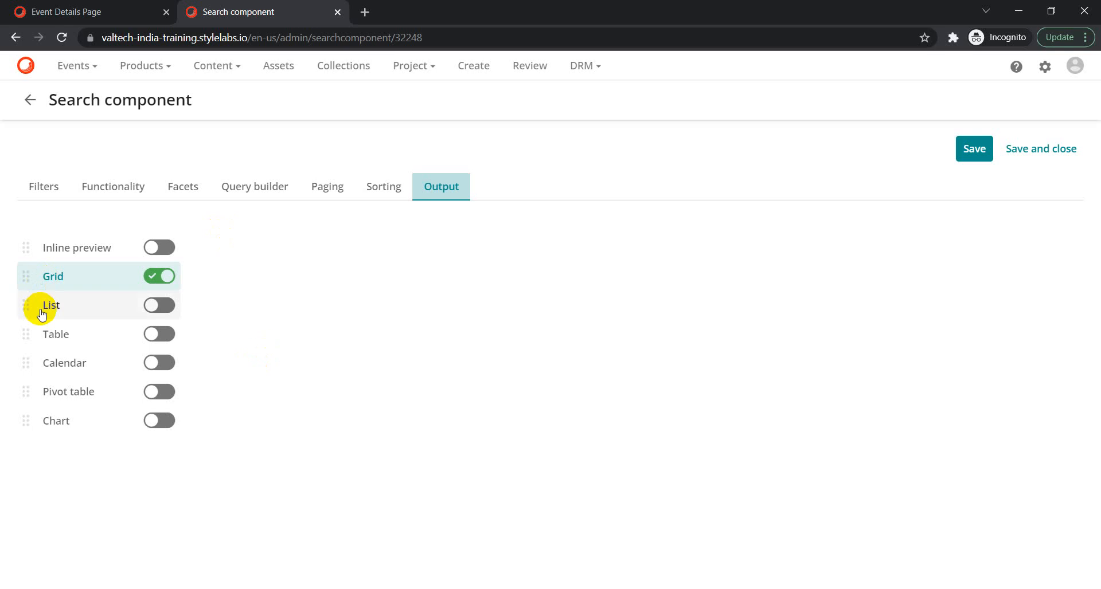
click(41, 195)
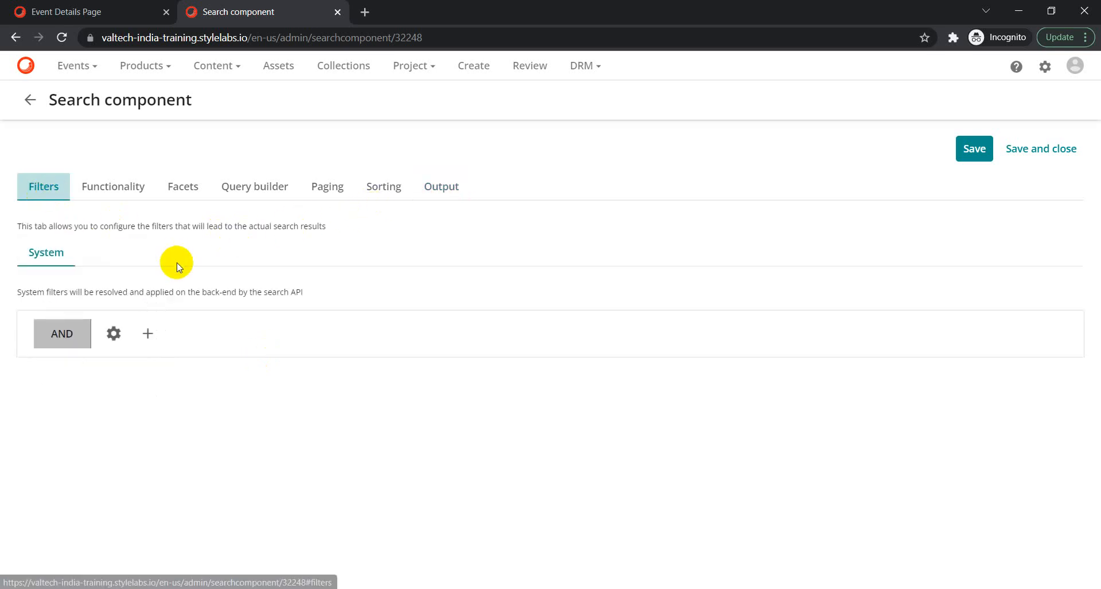
click(35, 111)
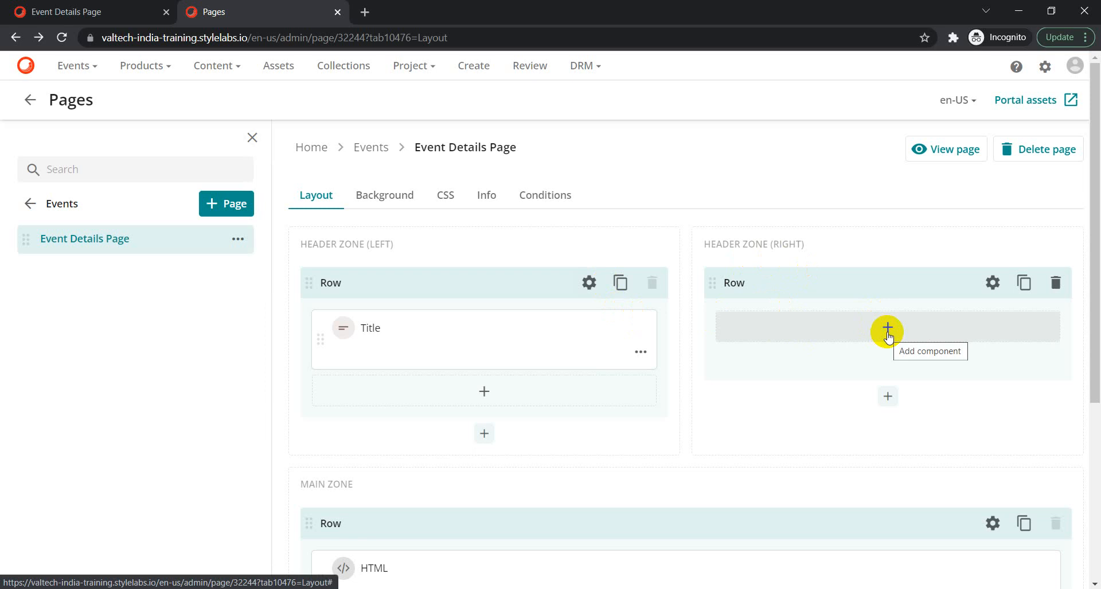
- Compare the components in the layout zones with the live Event Details Page
scroll(723, 378, down, 3)
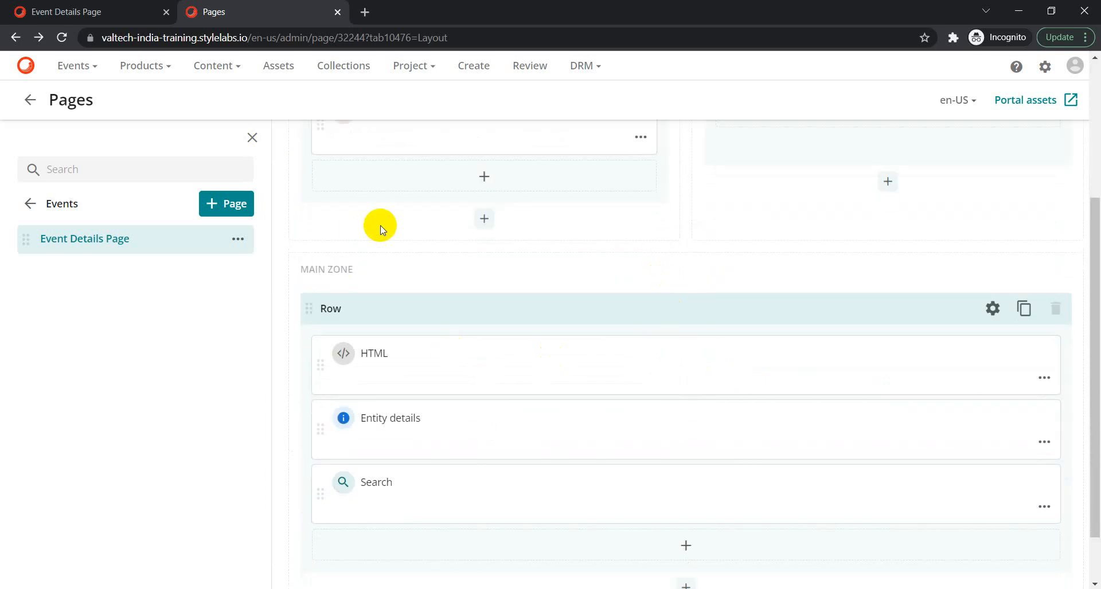
click(73, 11)
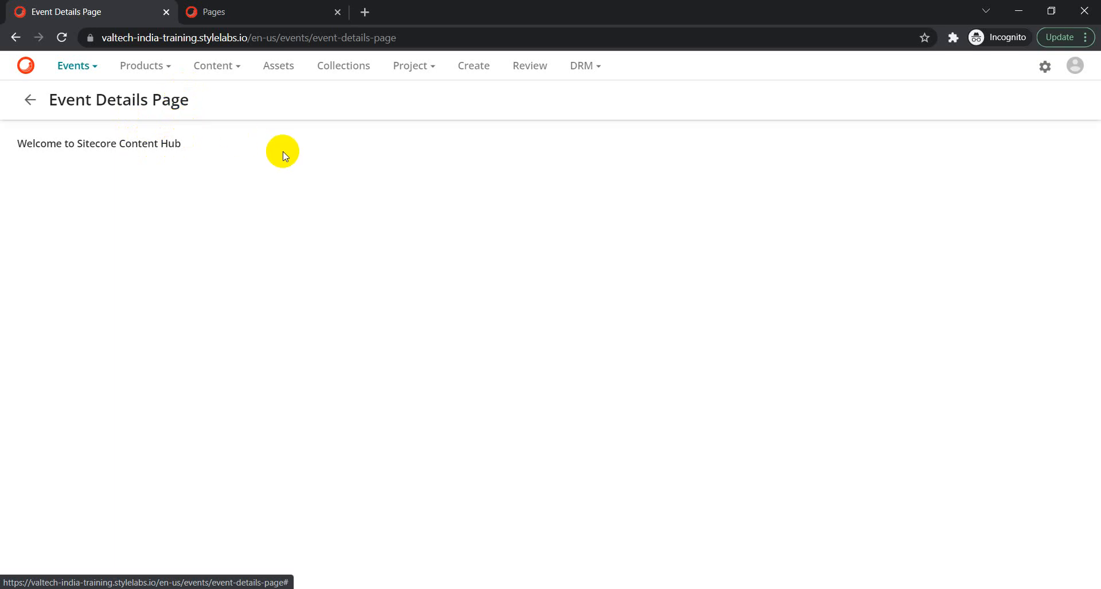
click(220, 10)
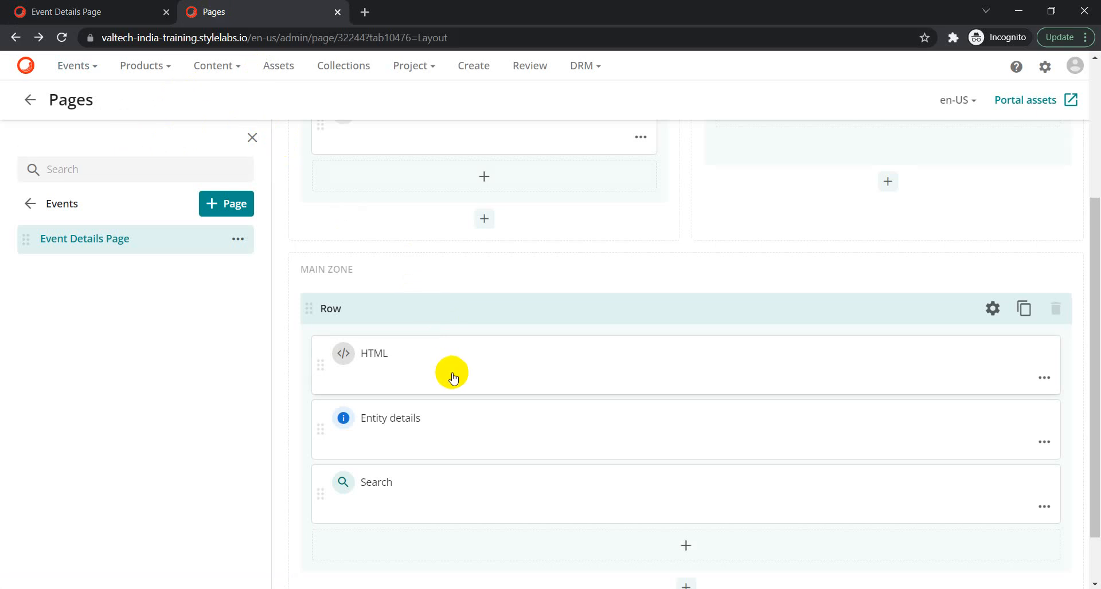
scroll(449, 374, up, 2)
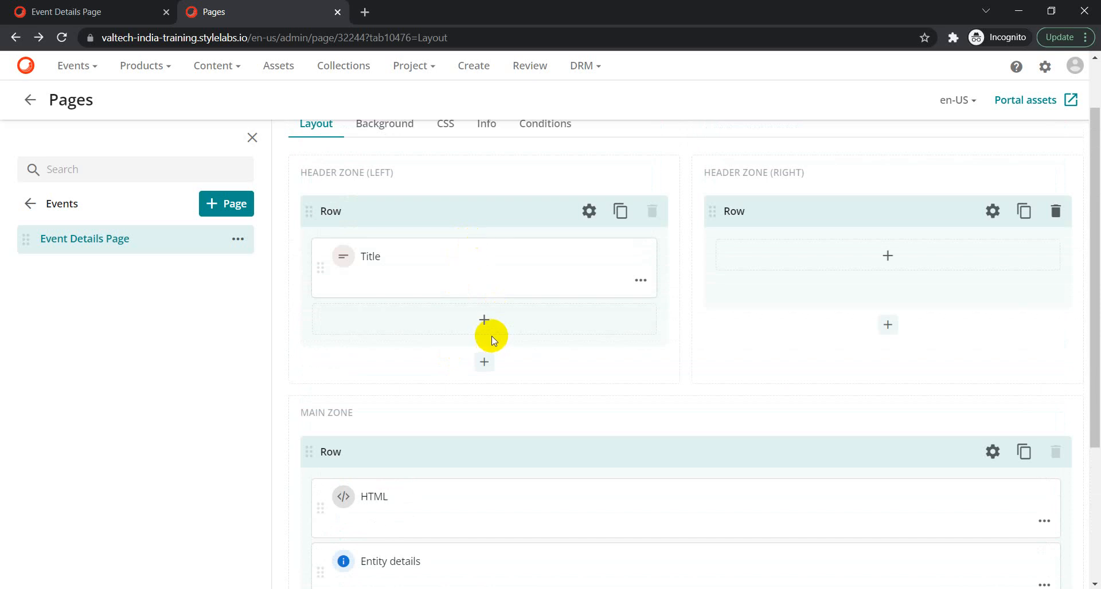